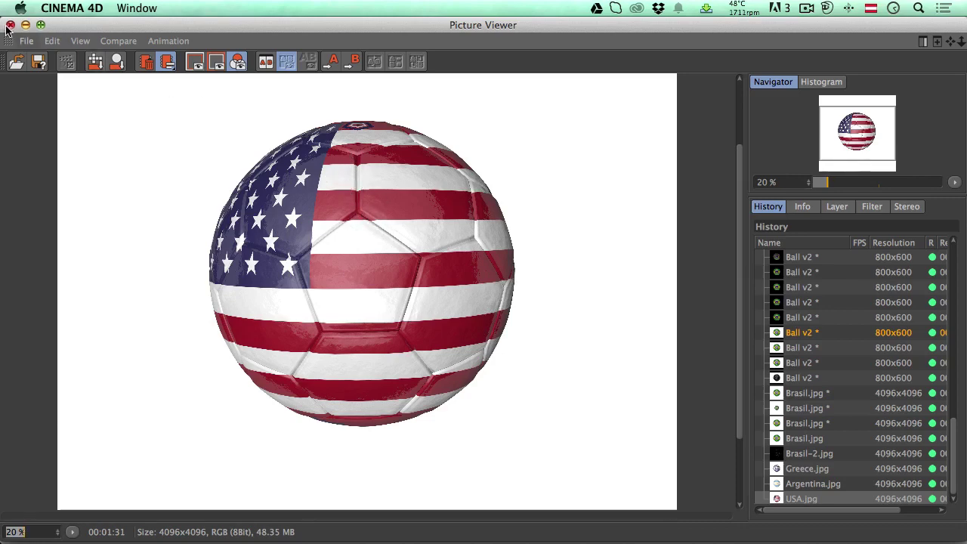
Close the Picture Viewer and create a new empty project.
{"action": "left_click", "coordinate": [10, 25]}
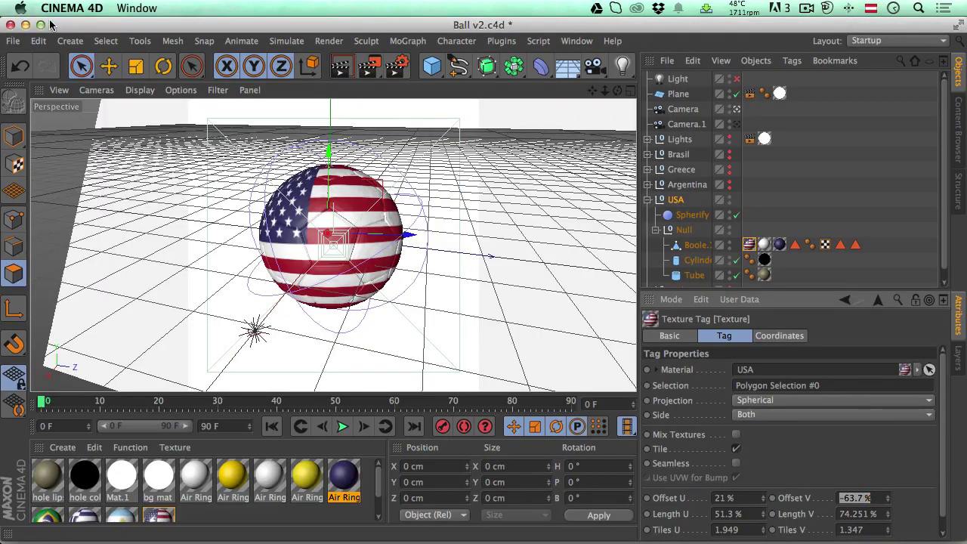
{"action": "left_click", "coordinate": [14, 42]}
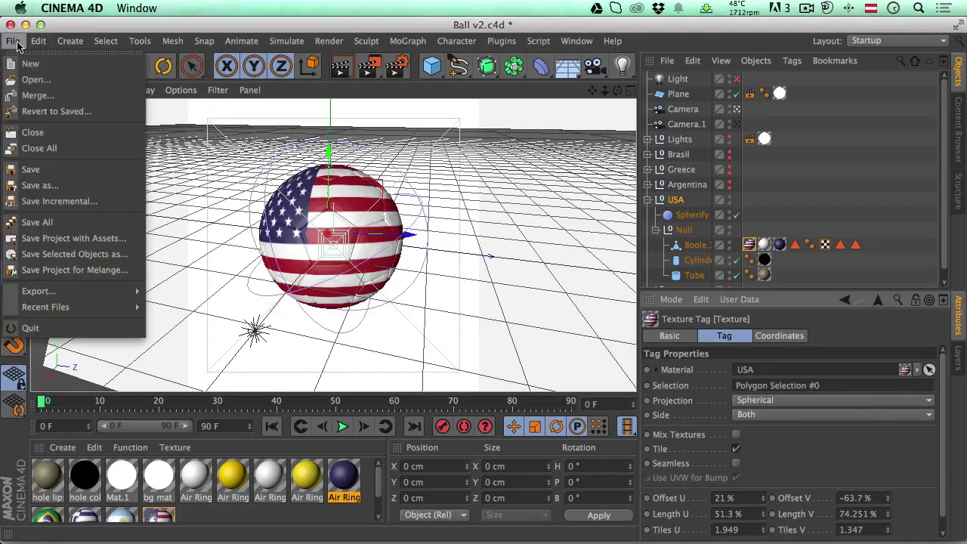
{"action": "left_click", "coordinate": [37, 67]}
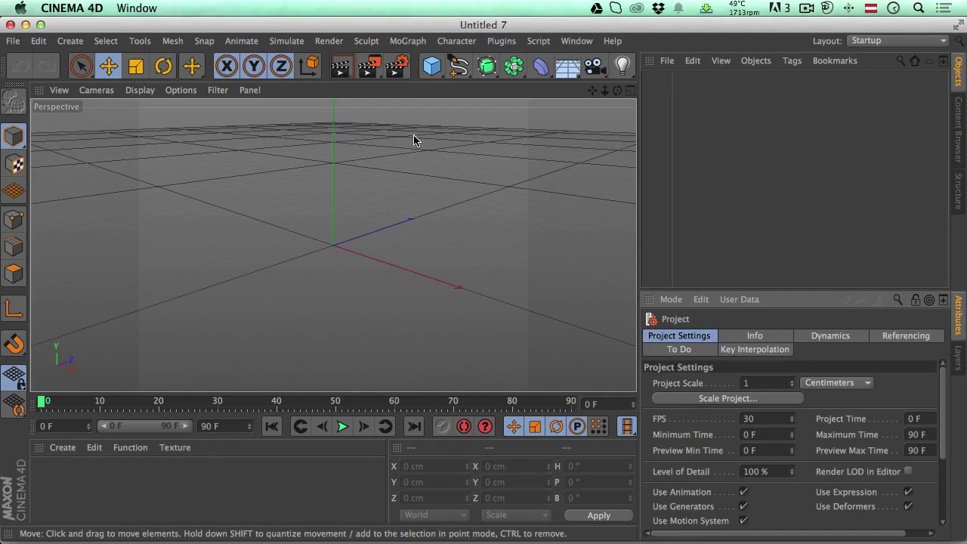
Add a Platonic primitive to the empty scene.
{"action": "left_click", "coordinate": [432, 67]}
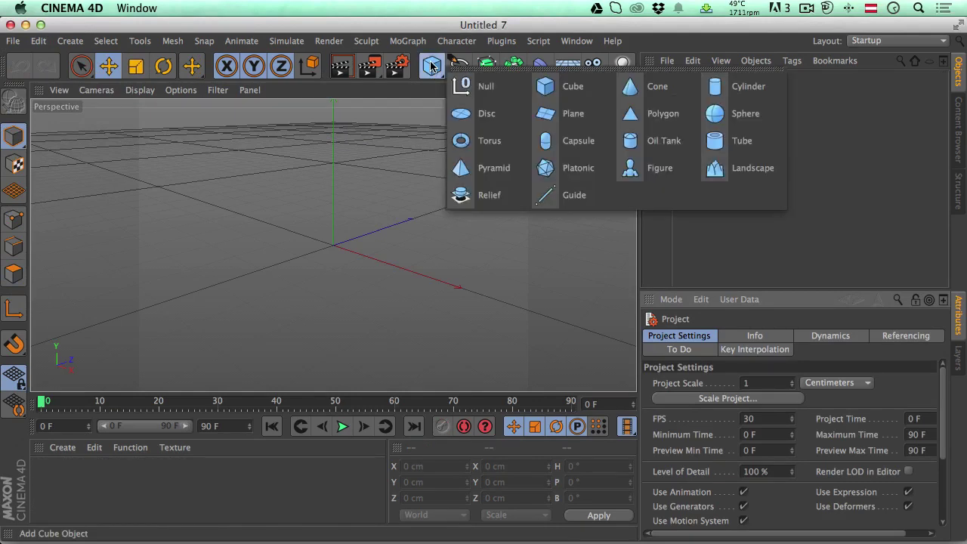
{"action": "left_click", "coordinate": [549, 168]}
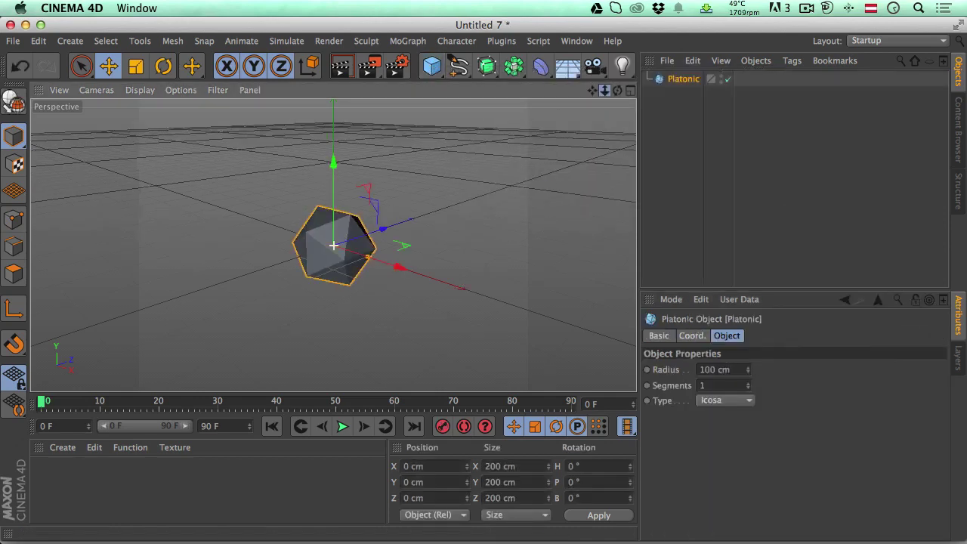
{"action": "scroll", "coordinate": [333, 245], "scroll_direction": "up", "scroll_amount": 3}
{"action": "left_click_drag", "start_coordinate": [497, 266], "coordinate": [333, 246], "text": "alt"}
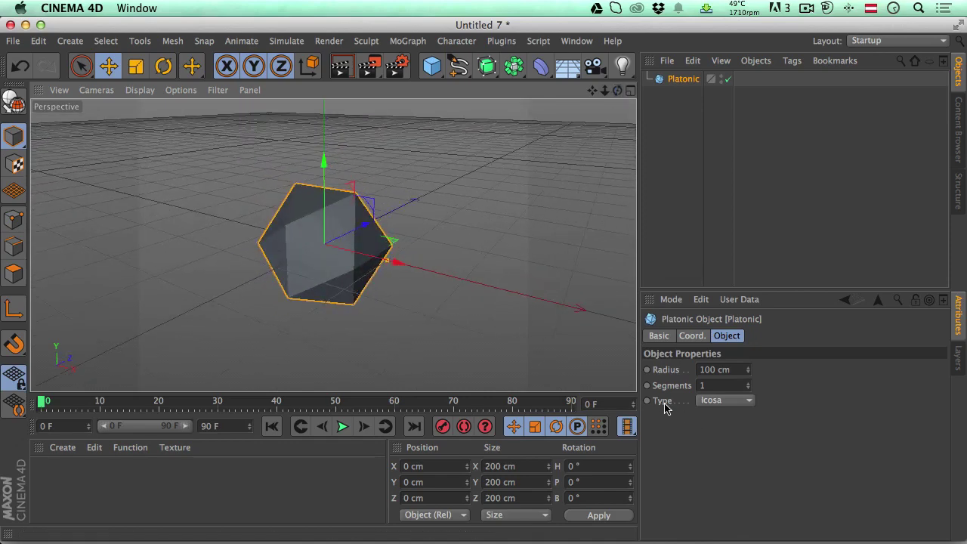
Set the Platonic object's type to Tetra and look at the shape from another angle.
{"action": "left_click", "coordinate": [720, 401]}
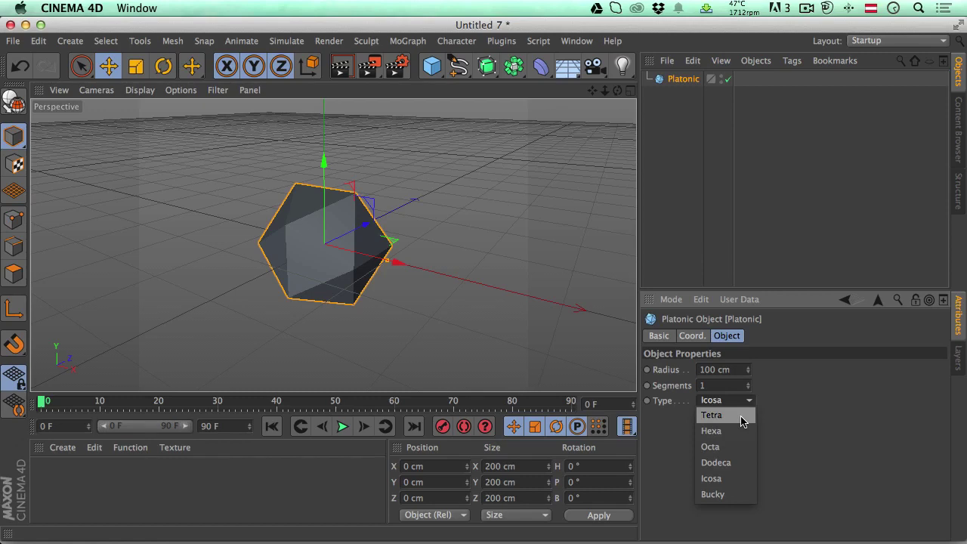
{"action": "left_click", "coordinate": [711, 415]}
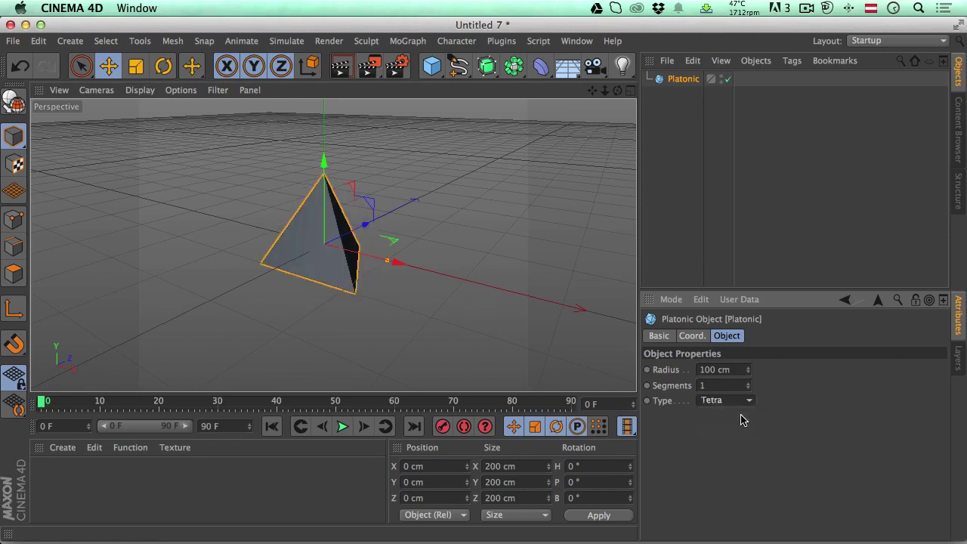
{"action": "left_click_drag", "start_coordinate": [608, 90], "coordinate": [362, 189]}
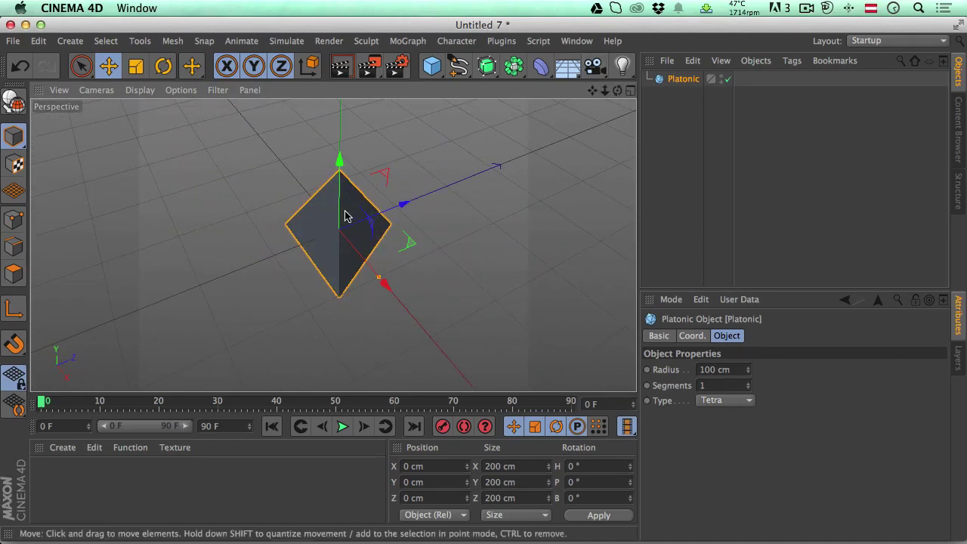
{"action": "mouse_move", "coordinate": [617, 90]}
{"action": "left_mouse_down"}
{"action": "mouse_move", "coordinate": [634, 94]}
{"action": "mouse_move", "coordinate": [617, 90]}
{"action": "left_mouse_up"}
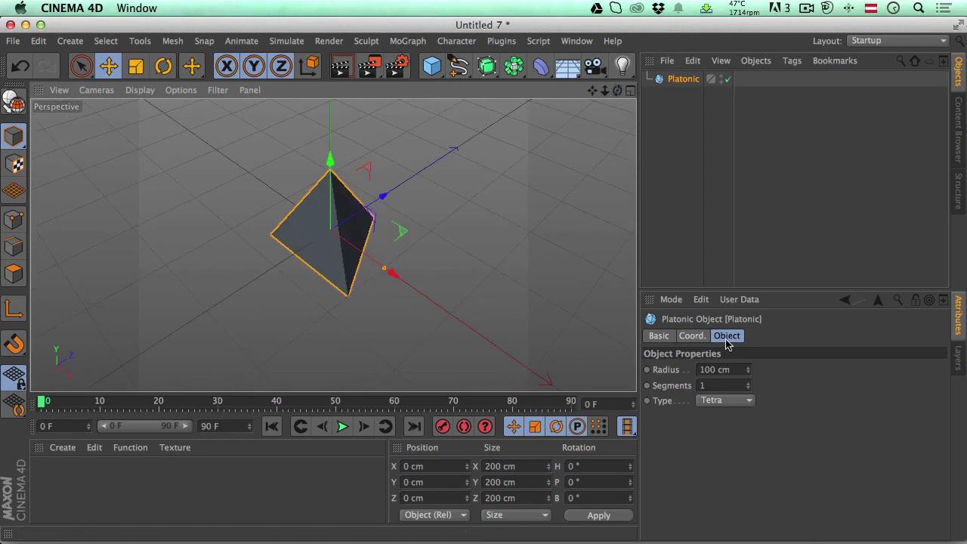
Set the Platonic object's type to Hexa and look at the shape from several angles.
{"action": "left_click", "coordinate": [719, 404]}
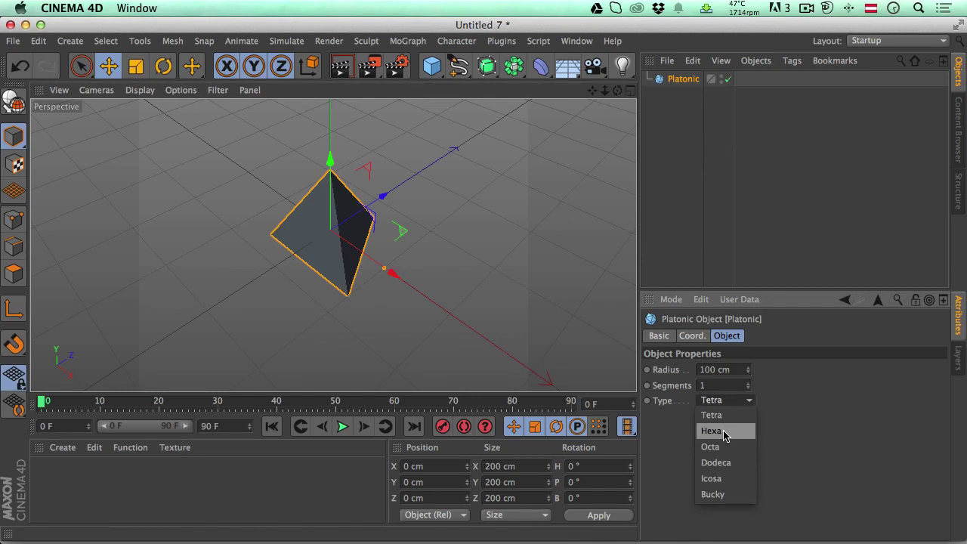
{"action": "left_click", "coordinate": [724, 431]}
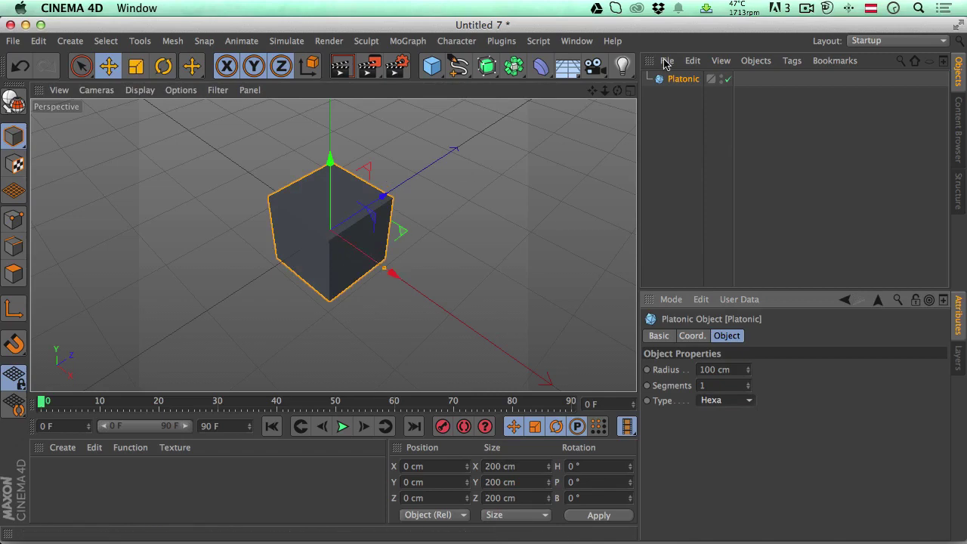
{"action": "left_click_drag", "start_coordinate": [337, 245], "coordinate": [452, 261], "text": "alt"}
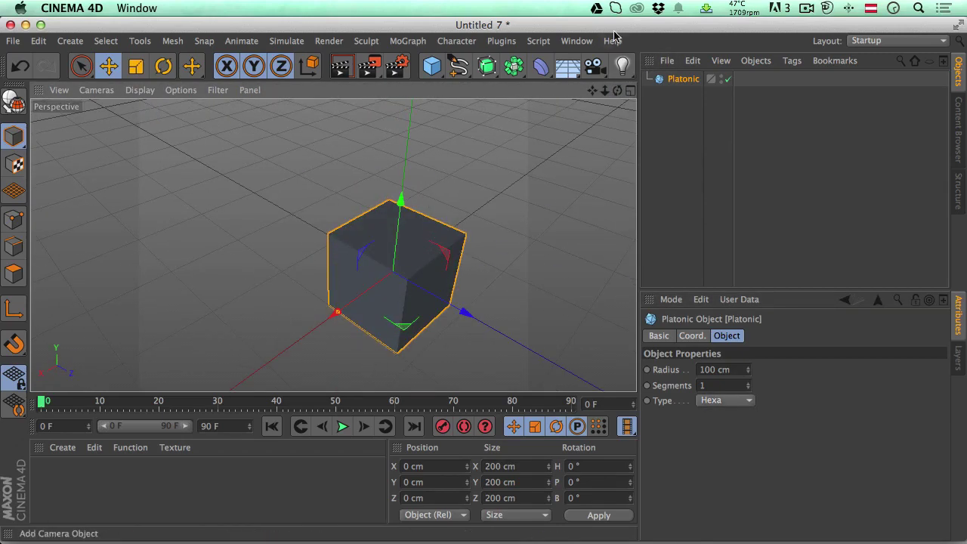
{"action": "left_click_drag", "start_coordinate": [617, 90], "coordinate": [521, 113]}
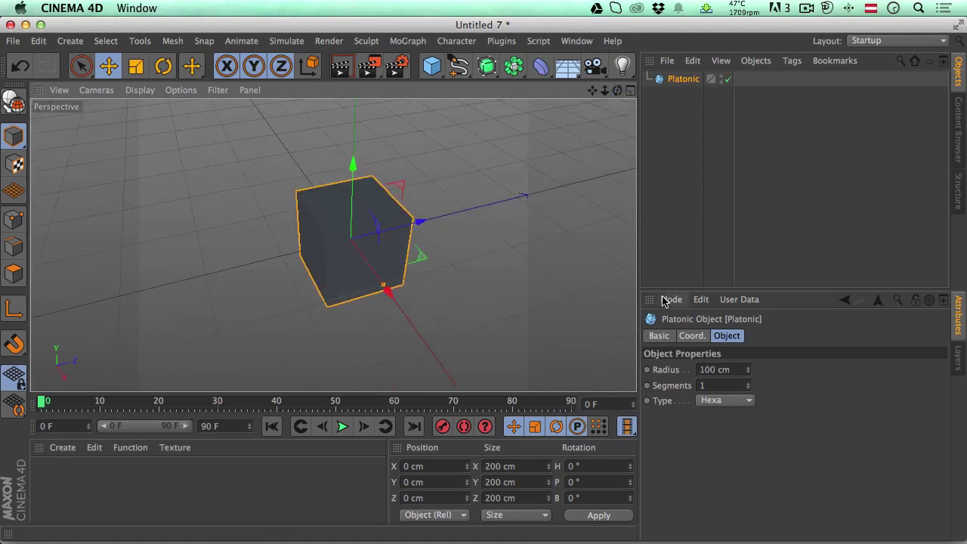
Set the Platonic object's type to Bucky to get a football-like shape of pentagons and hexagons.
{"action": "left_click", "coordinate": [722, 404]}
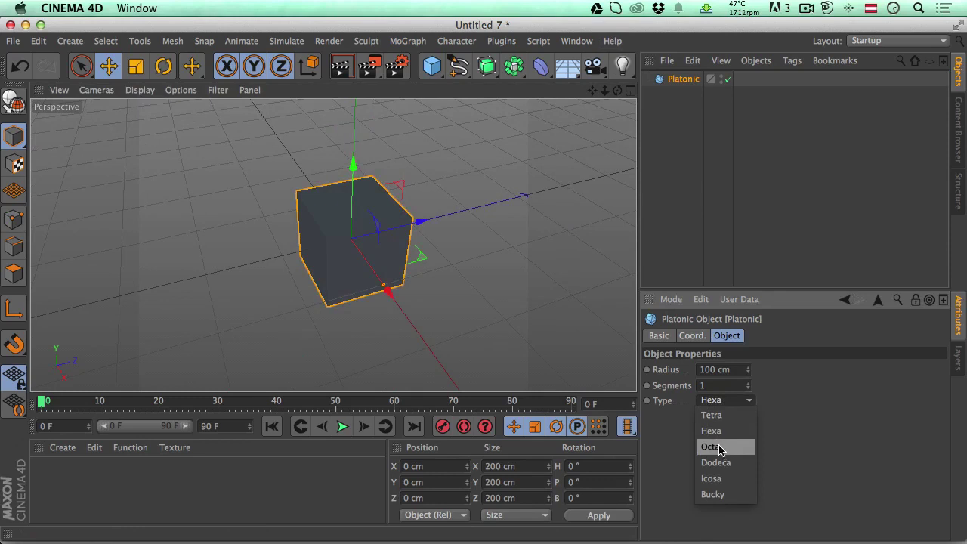
{"action": "left_click", "coordinate": [727, 495]}
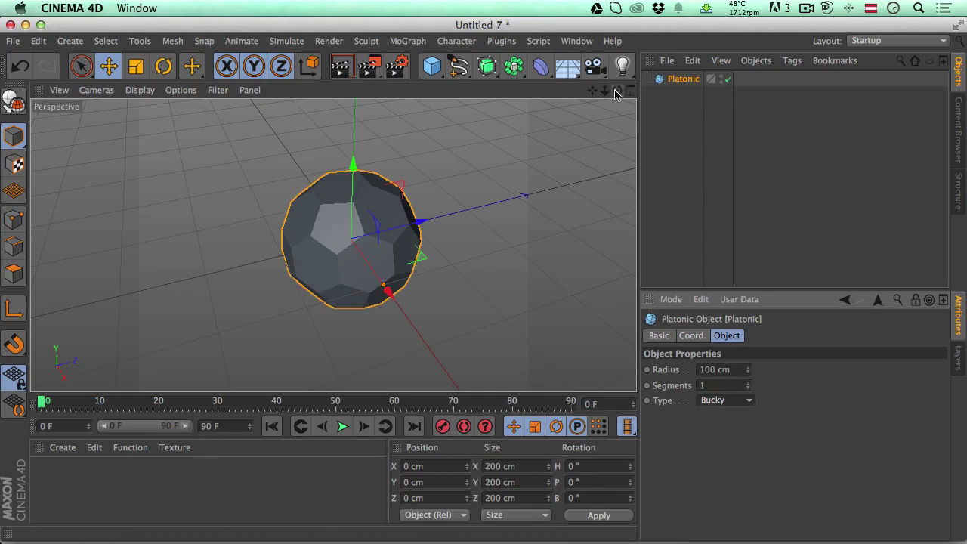
{"action": "mouse_move", "coordinate": [617, 89]}
{"action": "left_mouse_down"}
{"action": "mouse_move", "coordinate": [332, 246]}
{"action": "mouse_move", "coordinate": [616, 93]}
{"action": "left_mouse_up"}
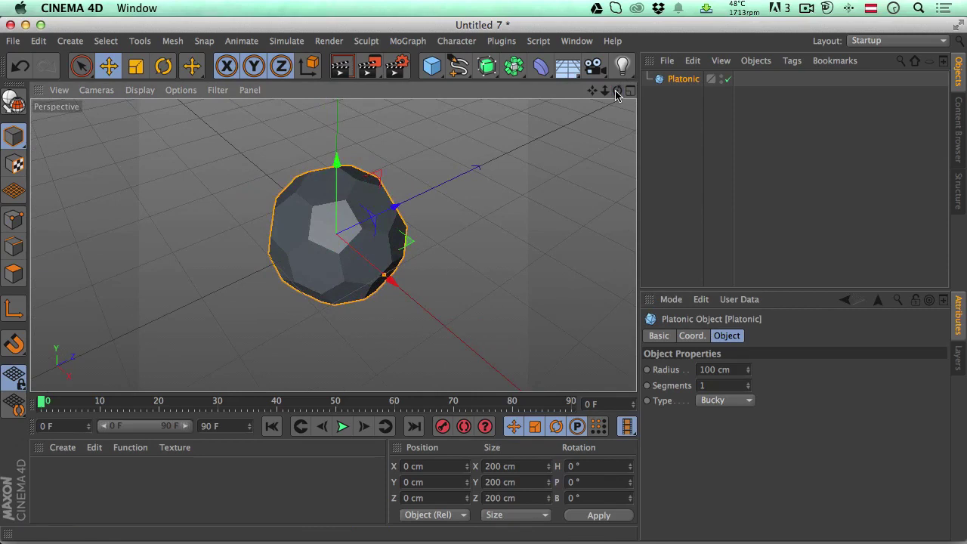
{"action": "left_click_drag", "start_coordinate": [604, 91], "coordinate": [593, 93]}
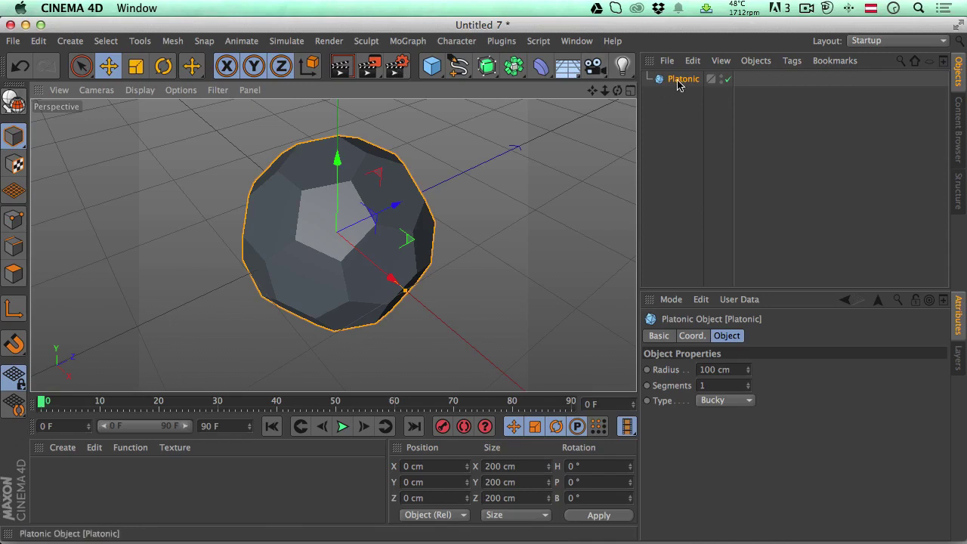
Make the Platonic object editable and prepare for selecting its polygons with Live Selection.
{"action": "left_click", "coordinate": [13, 100]}
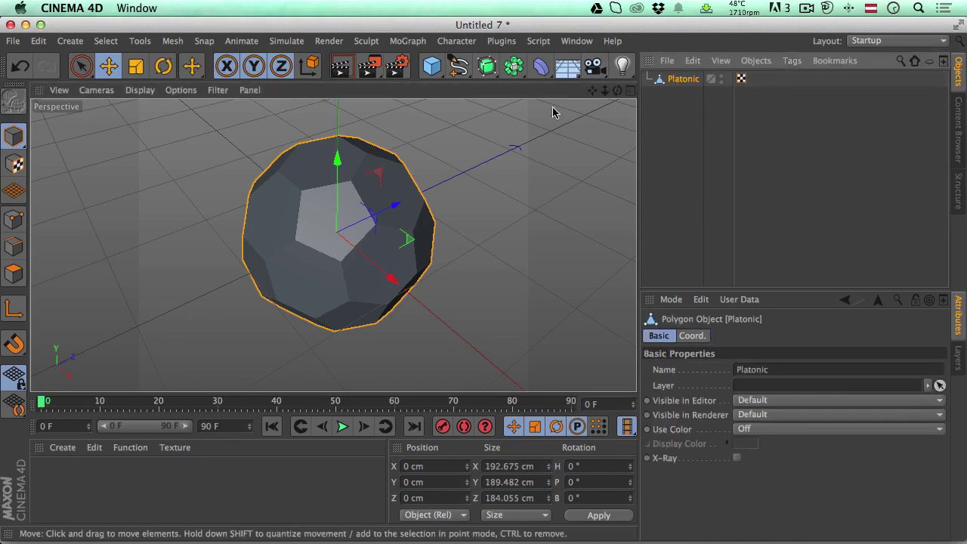
{"action": "left_click", "coordinate": [12, 275]}
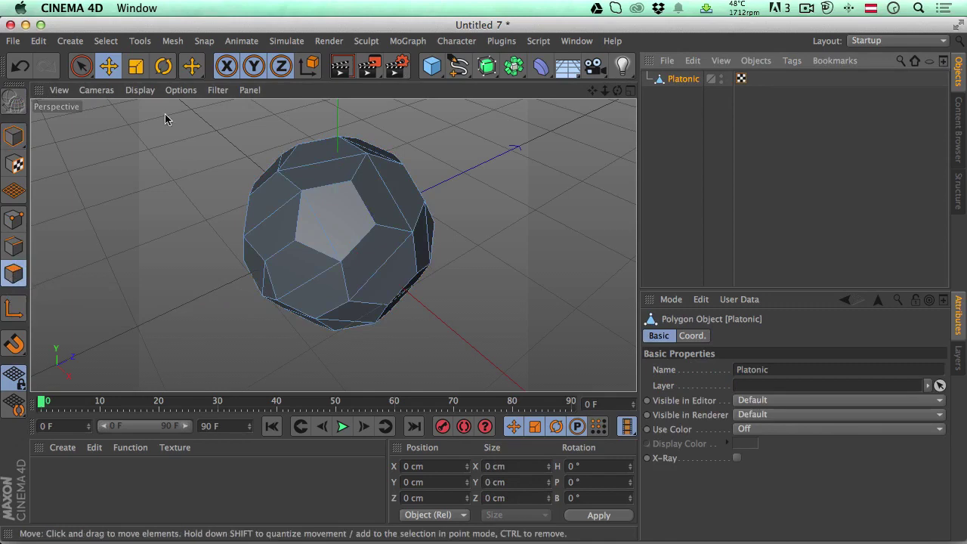
{"action": "left_click", "coordinate": [81, 66]}
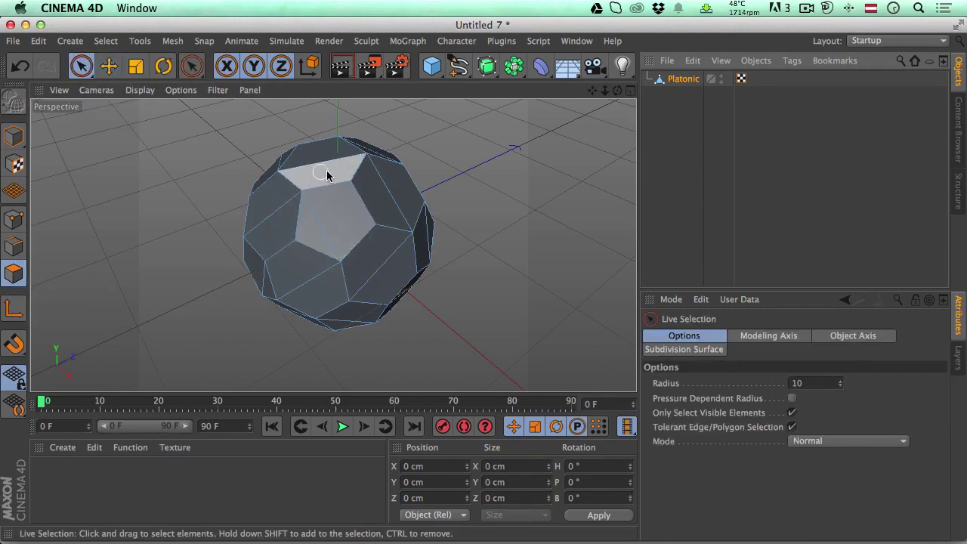
Try to melt the polygons of the front pentagon into one face.
{"action": "left_click", "coordinate": [318, 227]}
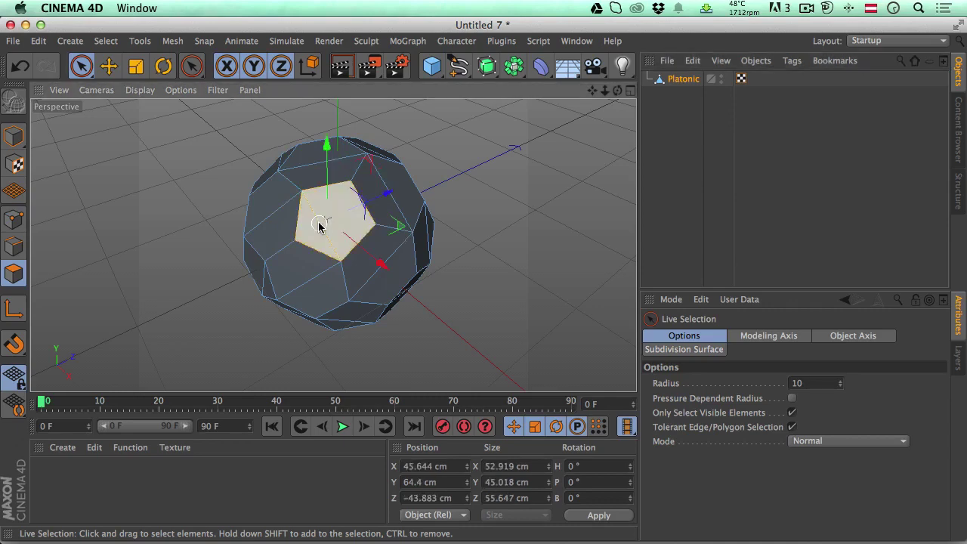
{"action": "key", "text": "u"}
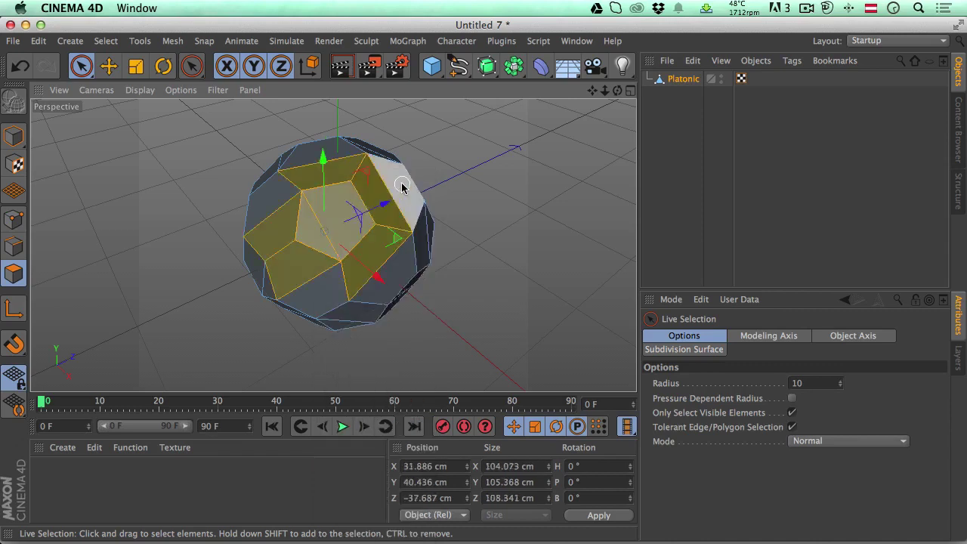
{"action": "left_click", "coordinate": [314, 218]}
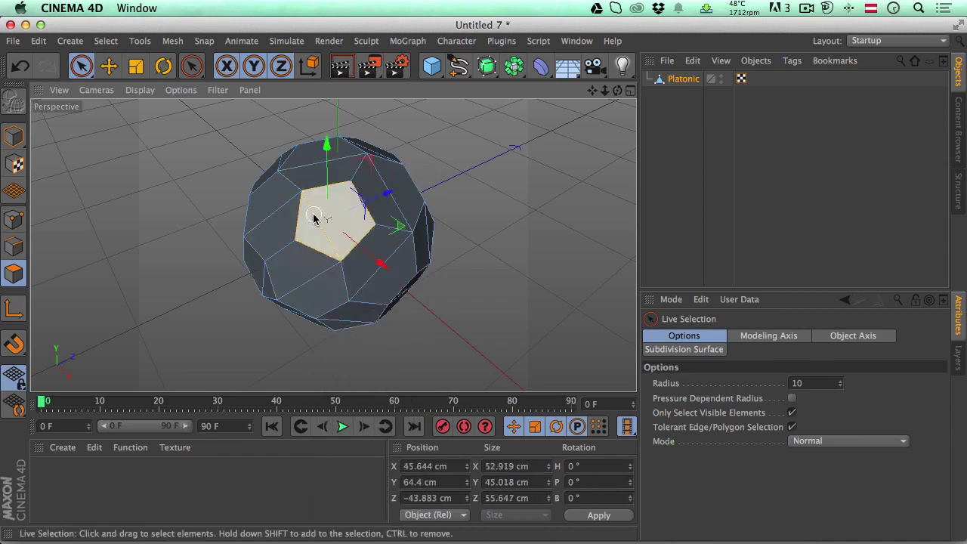
{"action": "key", "text": "u"}
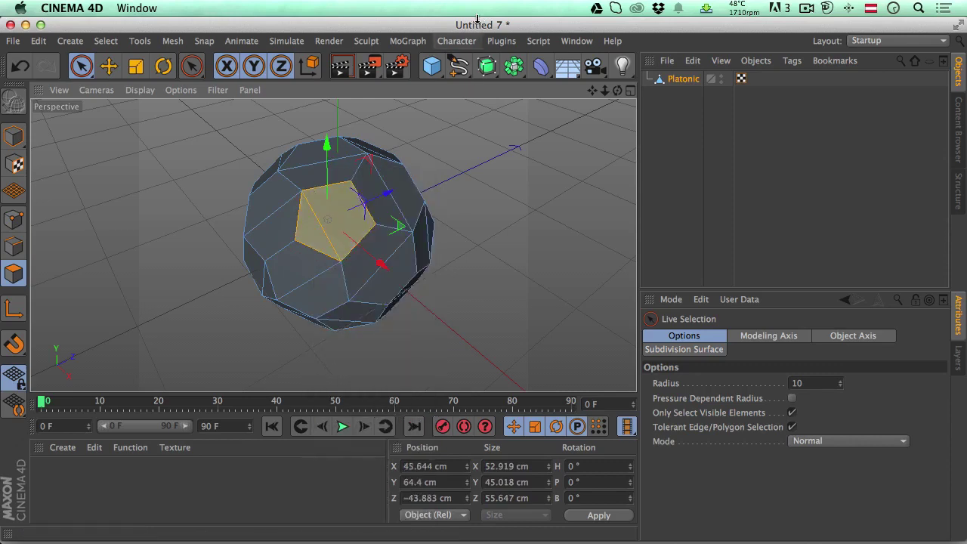
Switch the keyboard input source to U.S. and melt the front pentagon's polygons into one face.
{"action": "left_click", "coordinate": [869, 9]}
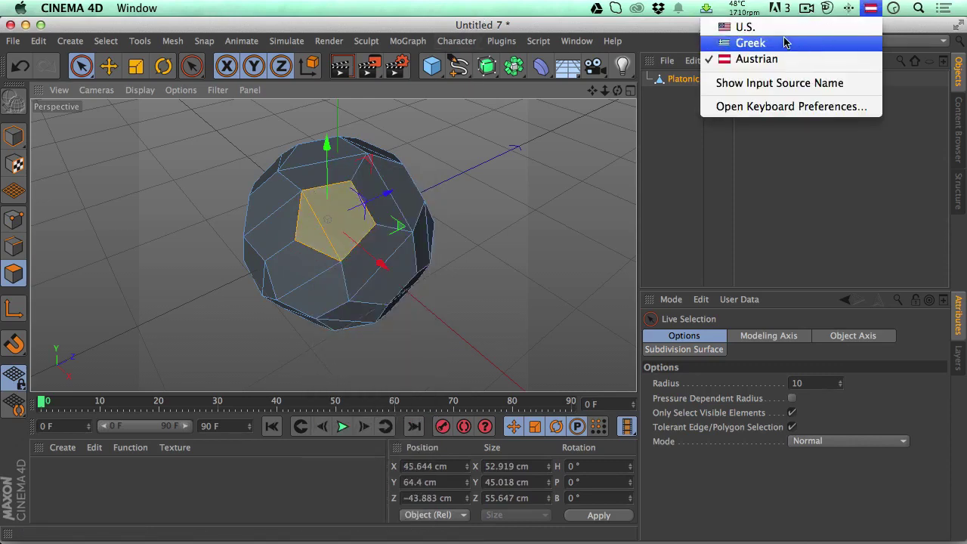
{"action": "left_click", "coordinate": [783, 30]}
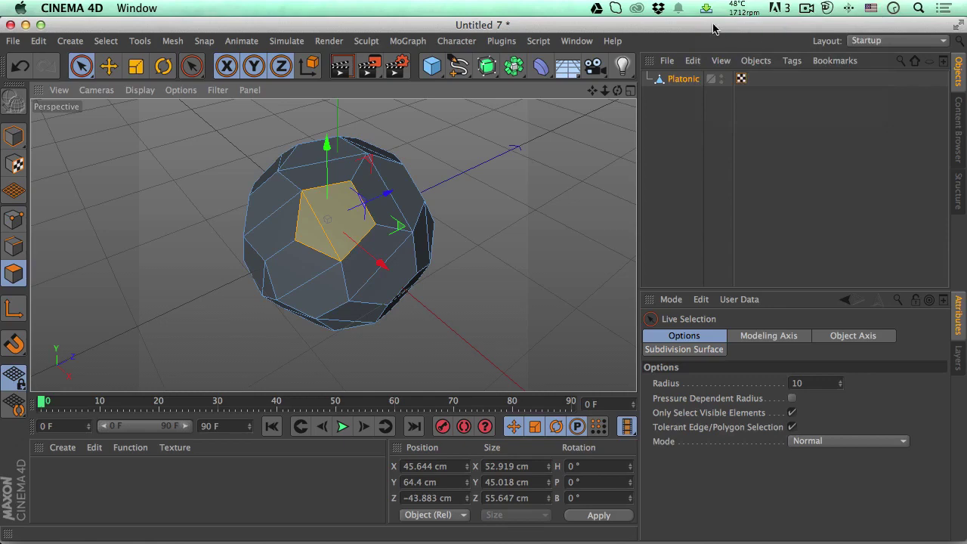
{"action": "left_click", "coordinate": [320, 229]}
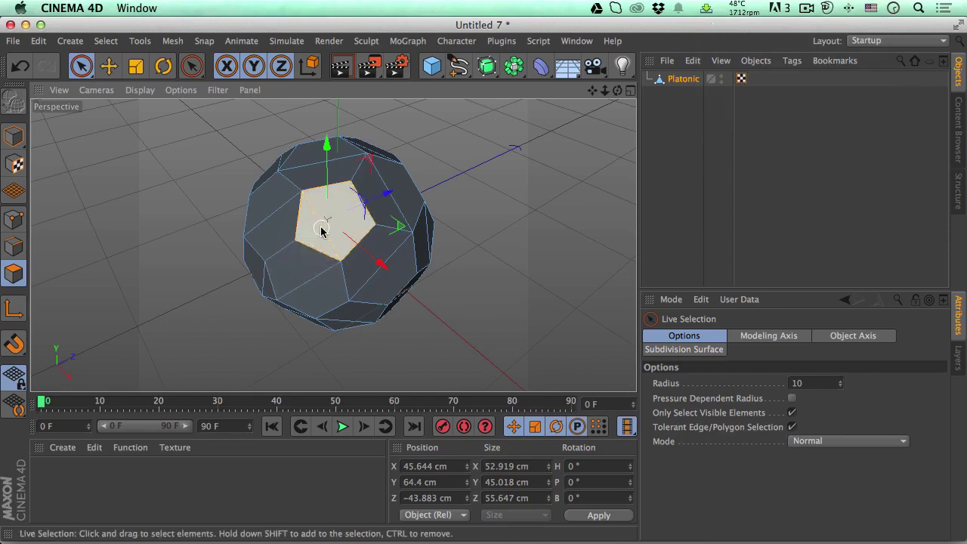
{"action": "key", "text": "u"}
{"action": "key", "text": "Escape"}
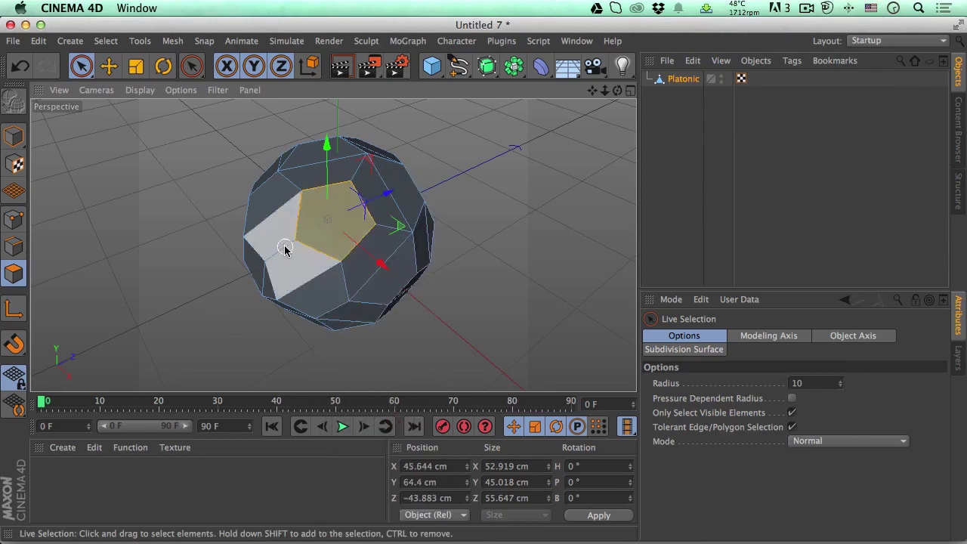
Melt the hexagon below the front pentagon and the hexagon to its left into one face each.
{"action": "left_click", "coordinate": [314, 283]}
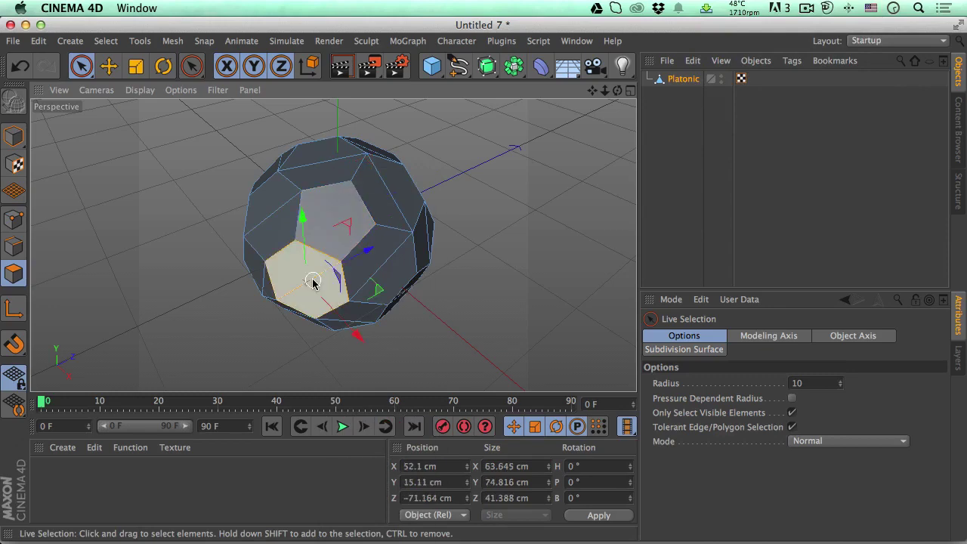
{"action": "key", "text": "u"}
{"action": "key", "text": "Escape"}
{"action": "left_click", "coordinate": [269, 218]}
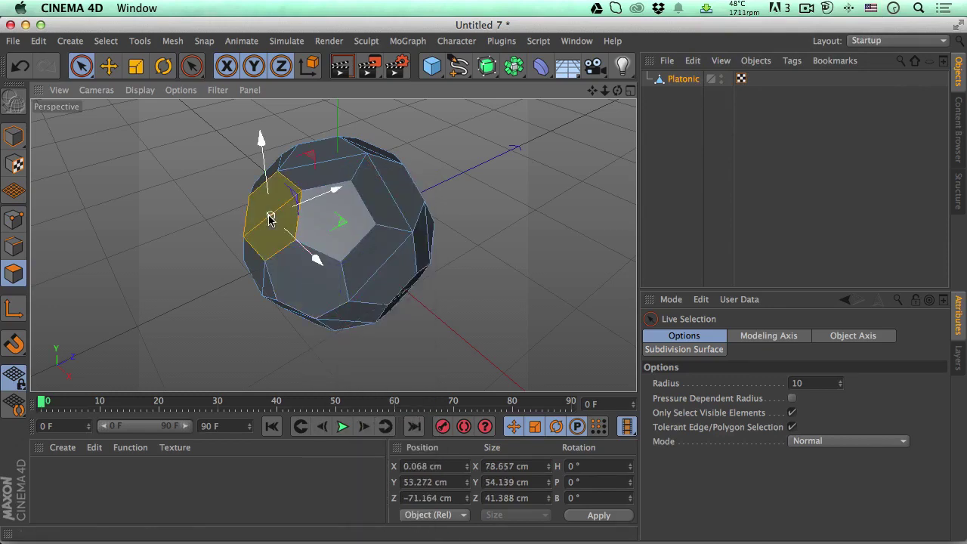
{"action": "key", "text": "u"}
{"action": "key", "text": "Escape"}
Melt the hexagon at the lower right of the front pentagon and the hexagon above it into one face each.
{"action": "left_click_drag", "start_coordinate": [317, 241], "coordinate": [561, 112], "text": "alt"}
{"action": "left_click", "coordinate": [382, 281]}
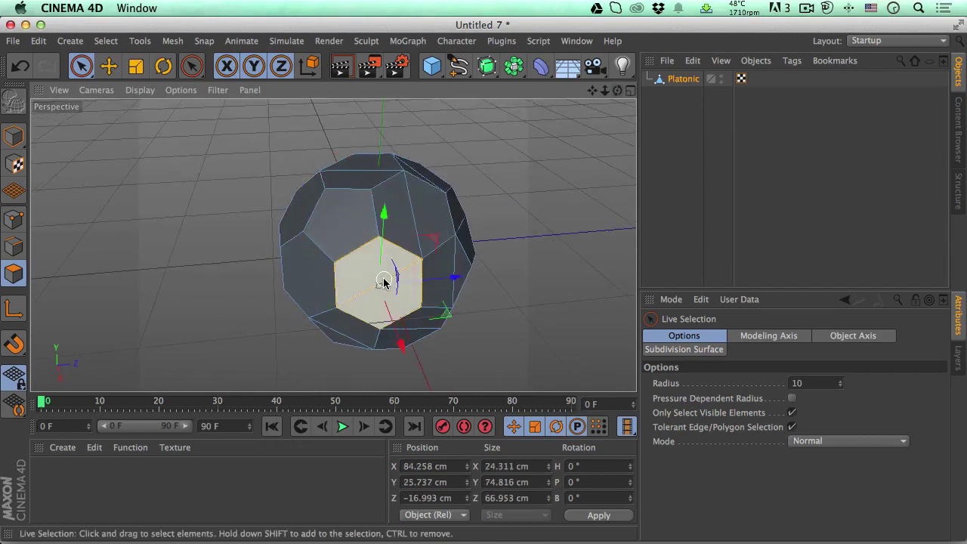
{"action": "left_click", "coordinate": [412, 214]}
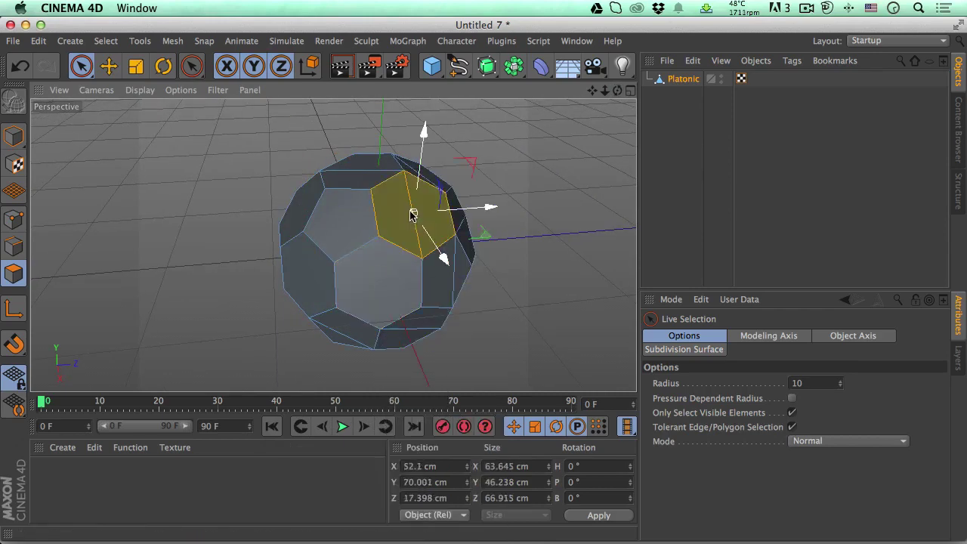
{"action": "key", "text": "u"}
{"action": "key", "text": "Escape"}
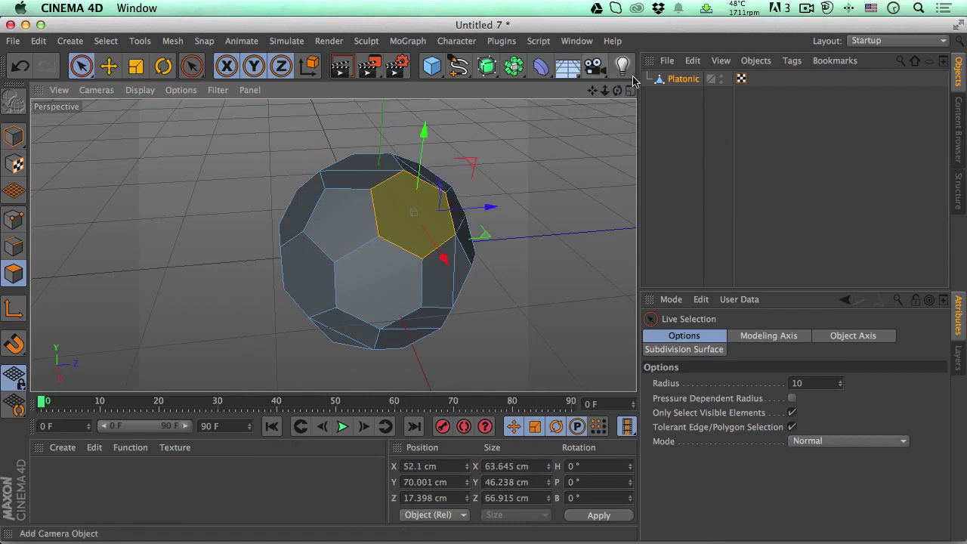
Melt the hexagon directly above the front pentagon and the pentagon on that hexagon's far side into one face each.
{"action": "left_click_drag", "start_coordinate": [604, 117], "coordinate": [332, 244], "text": "alt"}
{"action": "left_click", "coordinate": [342, 151]}
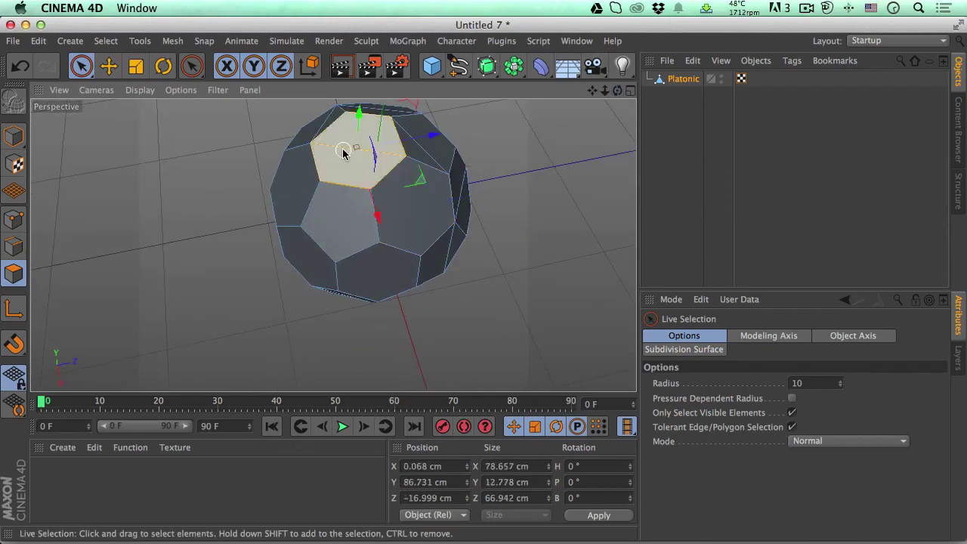
{"action": "key", "text": "u"}
{"action": "key", "text": "Escape"}
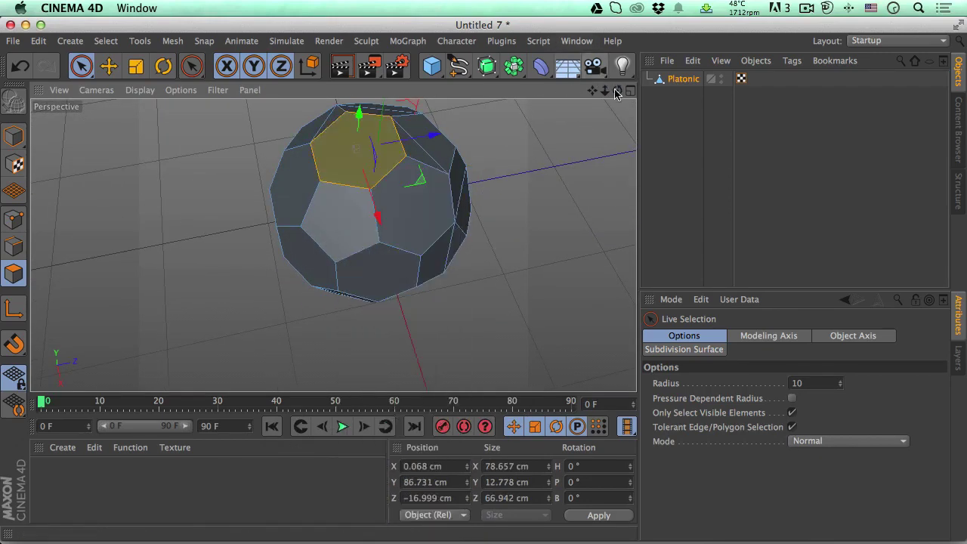
{"action": "left_click_drag", "start_coordinate": [617, 90], "coordinate": [332, 245]}
{"action": "left_click_drag", "start_coordinate": [589, 92], "coordinate": [335, 247]}
{"action": "left_click", "coordinate": [302, 185]}
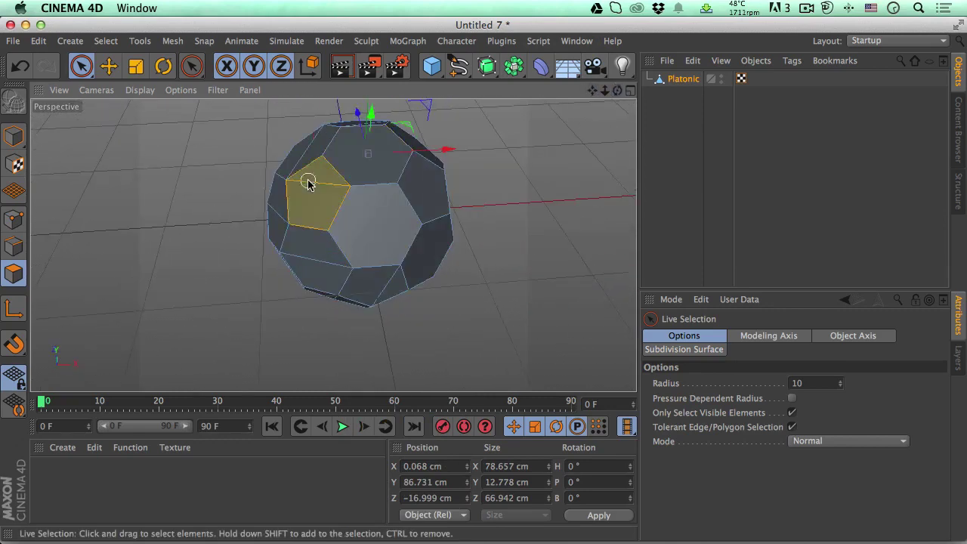
{"action": "key", "text": "u"}
{"action": "key", "text": "Escape"}
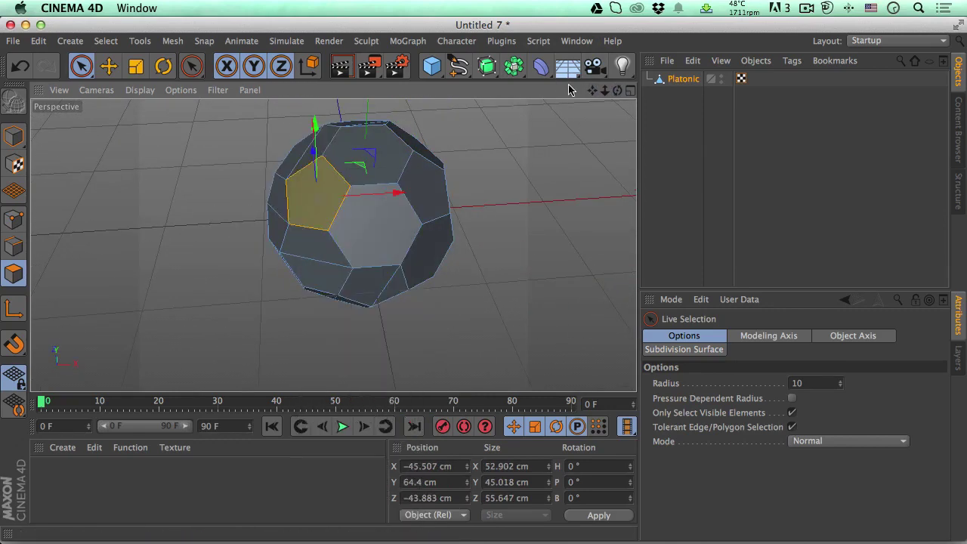
Melt the upper hexagon left of the last melted pentagon and the pentagon beyond it into one face each.
{"action": "left_click_drag", "start_coordinate": [618, 91], "coordinate": [334, 244]}
{"action": "left_click", "coordinate": [208, 194]}
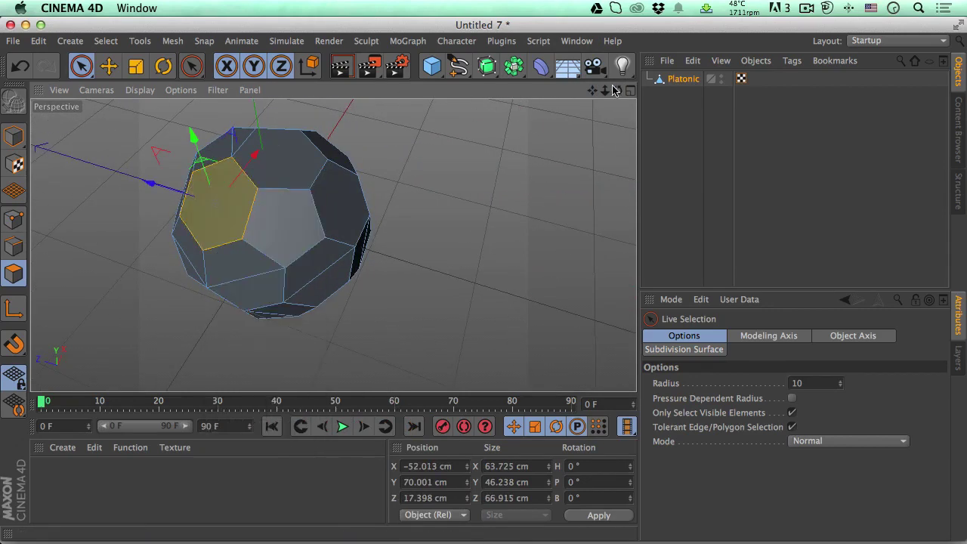
{"action": "left_click_drag", "start_coordinate": [614, 91], "coordinate": [451, 145]}
{"action": "left_click", "coordinate": [169, 268]}
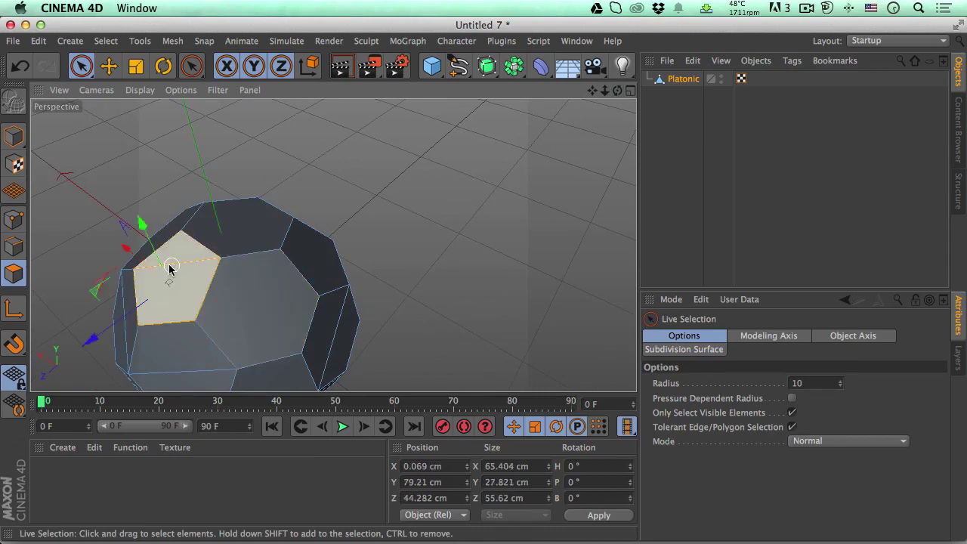
{"action": "key", "text": "u"}
{"action": "key", "text": "Escape"}
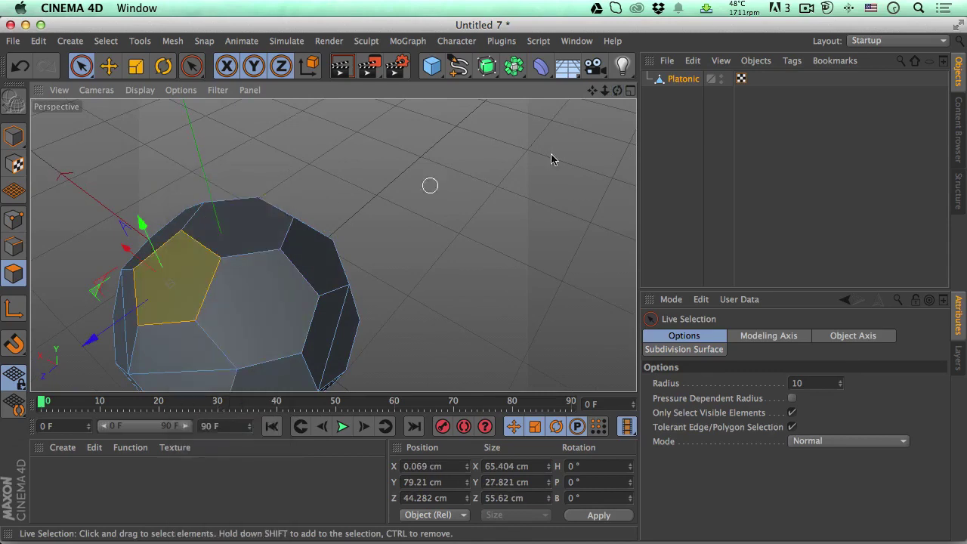
Melt the two hexagons bordering the lower edges of the last melted pentagon into one face each.
{"action": "left_click_drag", "start_coordinate": [616, 91], "coordinate": [134, 330]}
{"action": "left_click", "coordinate": [144, 336]}
{"action": "key", "text": "u"}
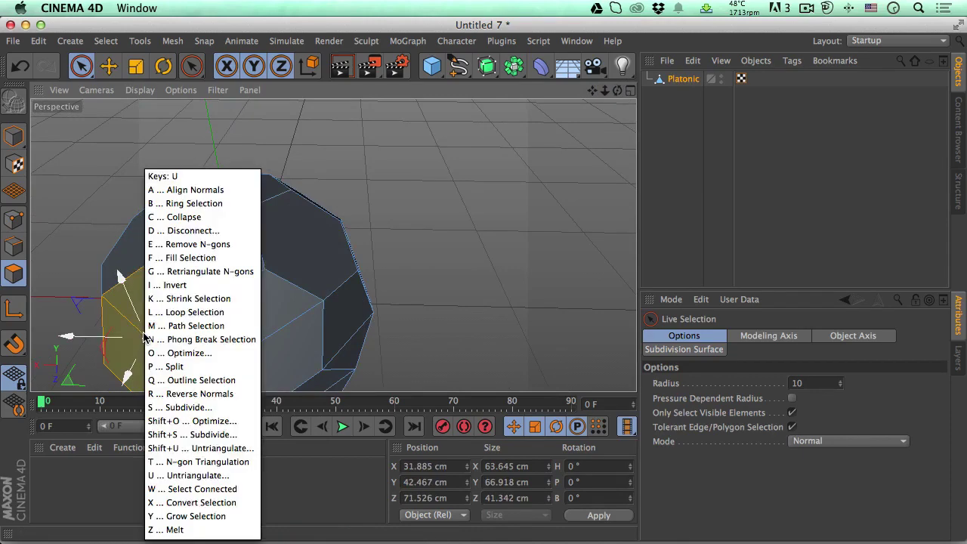
{"action": "key", "text": "Escape"}
{"action": "left_click", "coordinate": [257, 344]}
{"action": "key", "text": "u"}
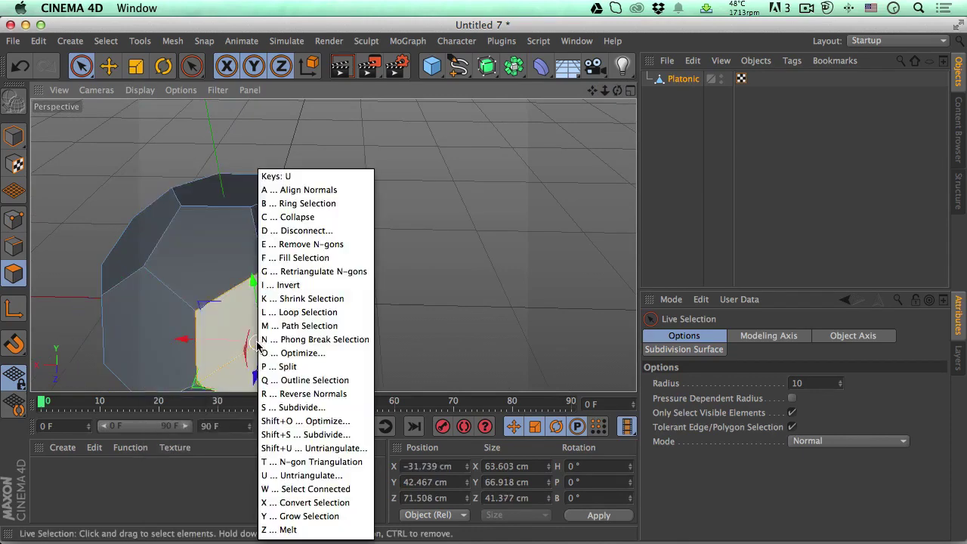
{"action": "key", "text": "Escape"}
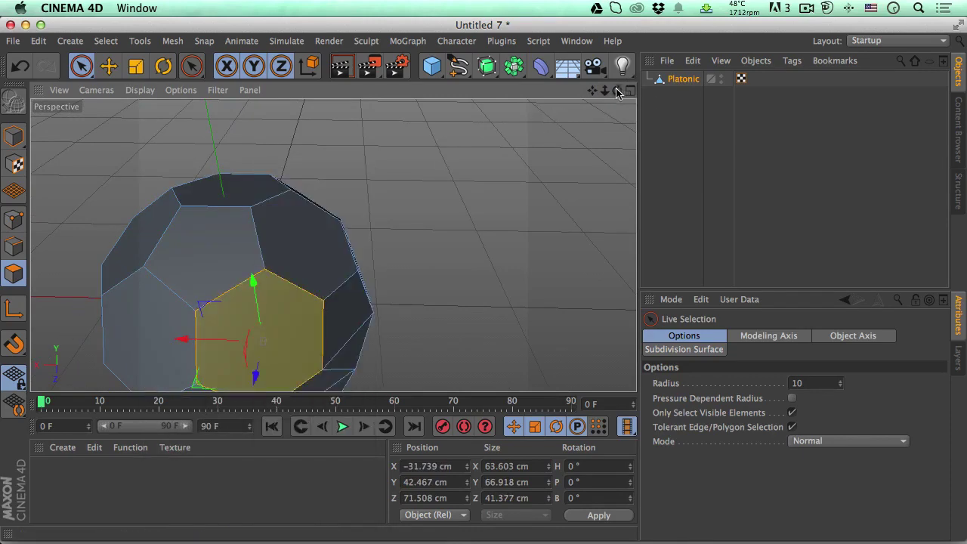
Melt the pentagon at the lower right of the last melted hexagon and the hexagon at that pentagon's lower left into one face each.
{"action": "left_click_drag", "start_coordinate": [616, 91], "coordinate": [333, 244]}
{"action": "left_click", "coordinate": [283, 334]}
{"action": "key", "text": "u"}
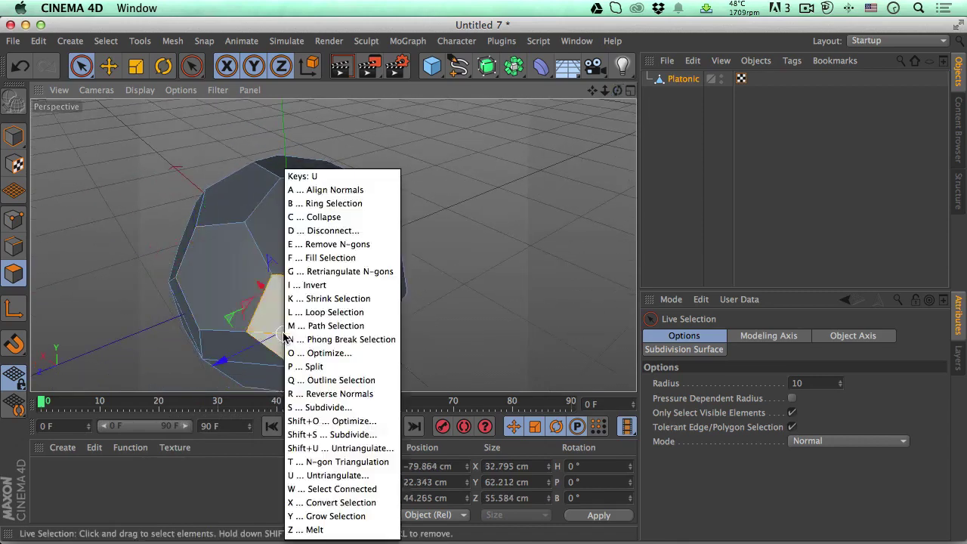
{"action": "key", "text": "Escape"}
{"action": "left_click", "coordinate": [259, 361]}
{"action": "key", "text": "u"}
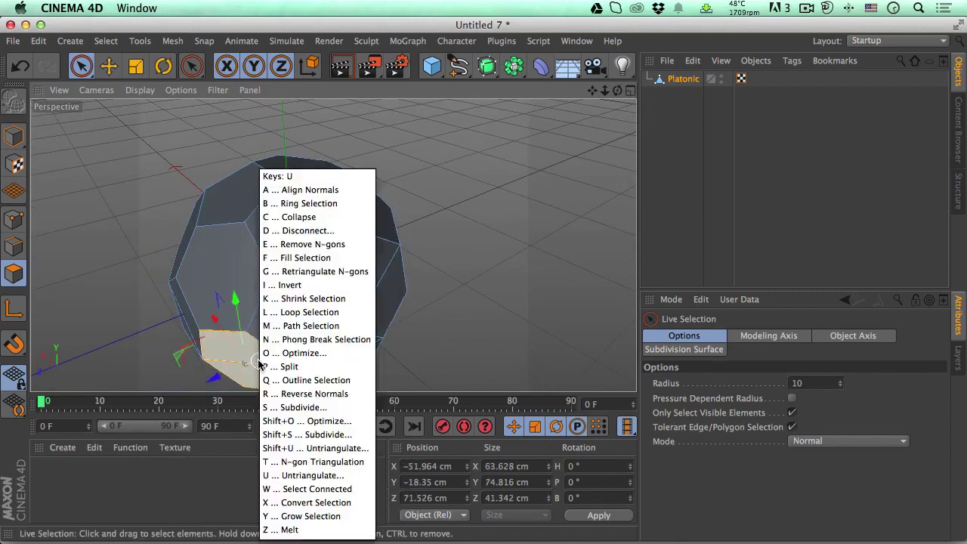
{"action": "key", "text": "Escape"}
Melt the hexagon to the right of the last melted pentagon and the next hexagon to its right into one face each.
{"action": "left_click_drag", "start_coordinate": [616, 90], "coordinate": [388, 330]}
{"action": "left_click", "coordinate": [377, 306]}
{"action": "key", "text": "u"}
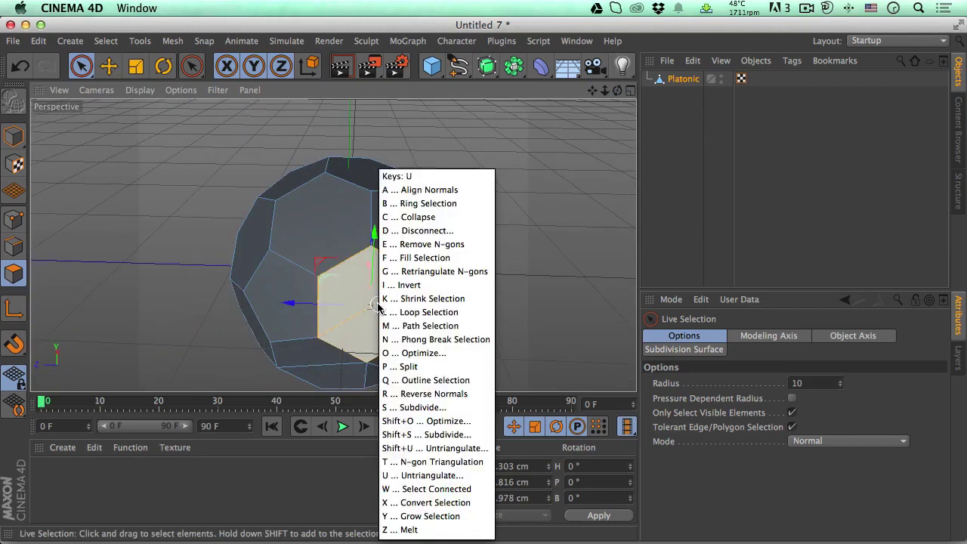
{"action": "key", "text": "Escape"}
{"action": "left_click_drag", "start_coordinate": [616, 91], "coordinate": [605, 96]}
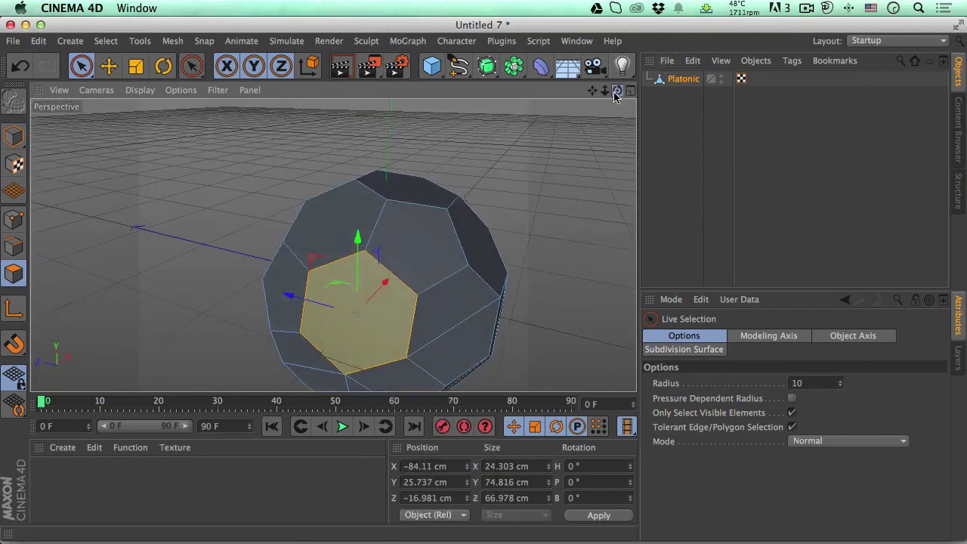
{"action": "left_click", "coordinate": [453, 330]}
{"action": "key", "text": "u"}
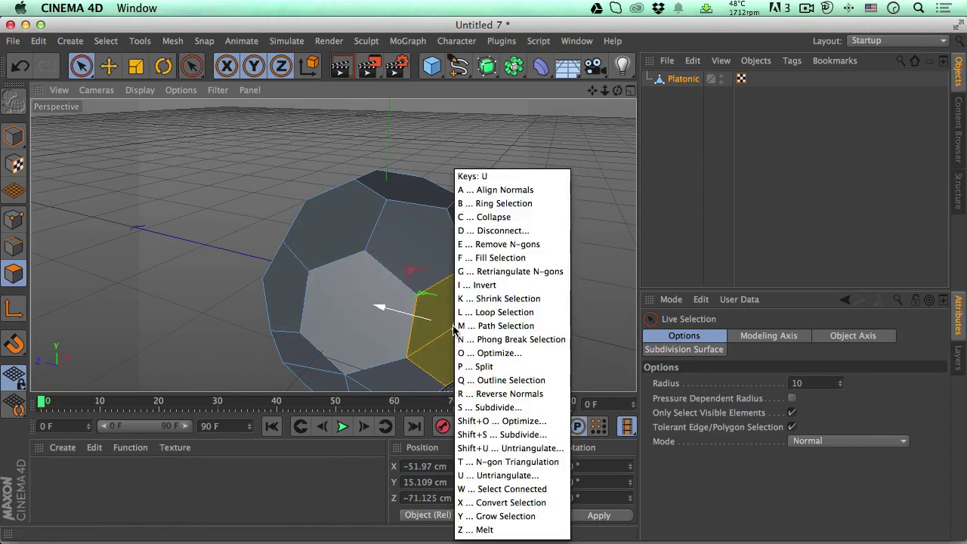
{"action": "key", "text": "Escape"}
Melt the pentagon at the lower right of the last melted hexagon and the hexagon beneath them into one face each.
{"action": "left_click_drag", "start_coordinate": [606, 93], "coordinate": [609, 98]}
{"action": "left_click_drag", "start_coordinate": [484, 283], "coordinate": [378, 280], "text": "alt"}
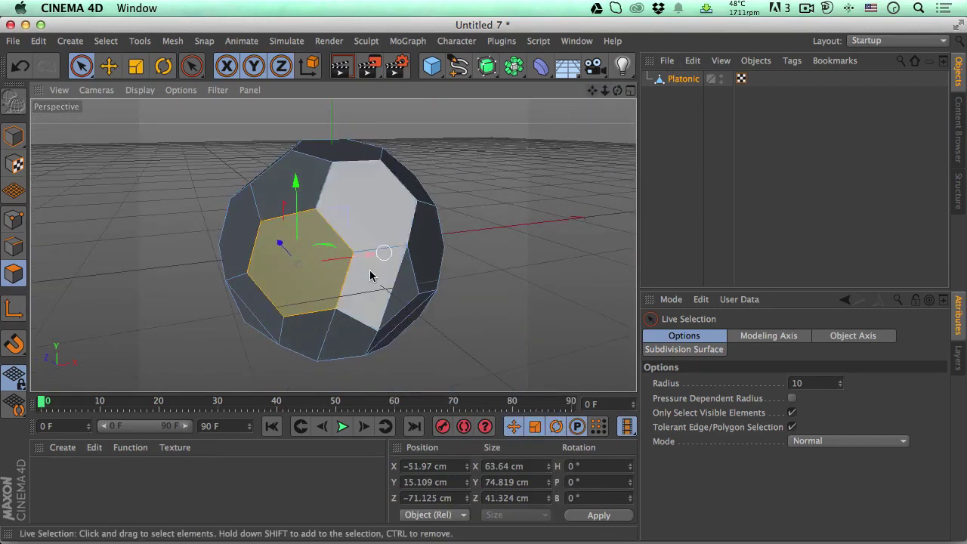
{"action": "left_click", "coordinate": [392, 287]}
{"action": "key", "text": "u"}
{"action": "key", "text": "Escape"}
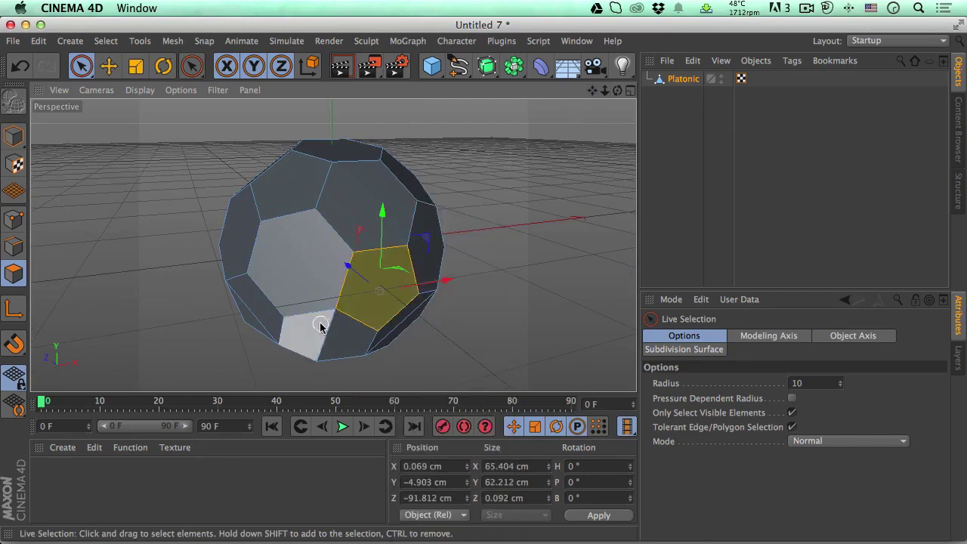
{"action": "left_click", "coordinate": [326, 339]}
{"action": "key", "text": "u"}
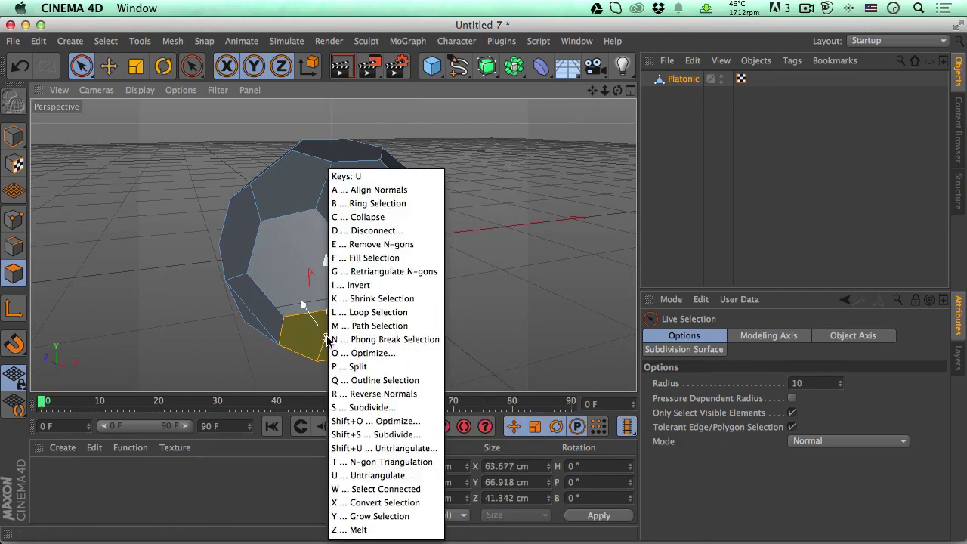
{"action": "key", "text": "Escape"}
Melt the narrow-looking pentagon on the lower left side of the ball and the hexagon to its left into one face each.
{"action": "left_click_drag", "start_coordinate": [326, 339], "coordinate": [264, 312], "text": "alt"}
{"action": "left_click", "coordinate": [264, 313]}
{"action": "key", "text": "u"}
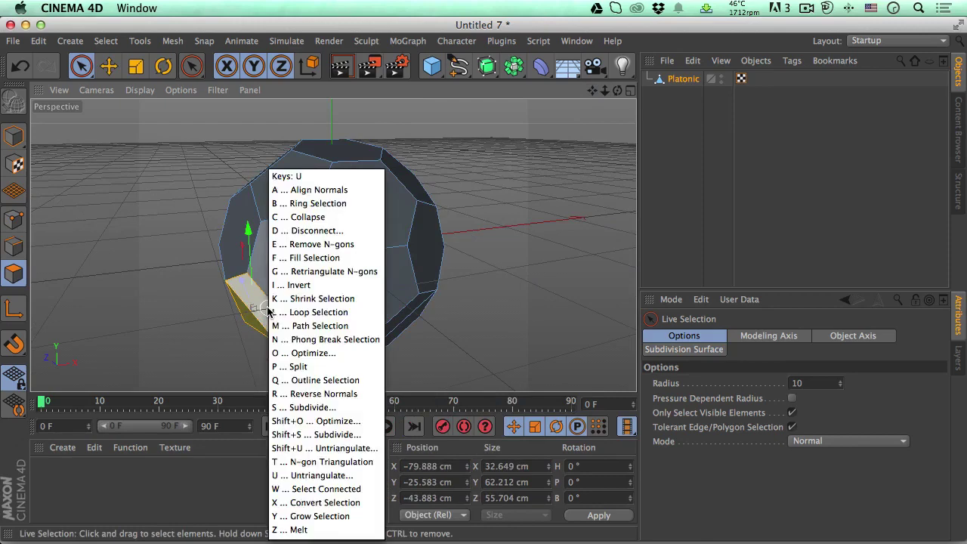
{"action": "key", "text": "l"}
{"action": "left_click_drag", "start_coordinate": [616, 92], "coordinate": [183, 287]}
{"action": "left_click", "coordinate": [134, 336]}
{"action": "key", "text": "u"}
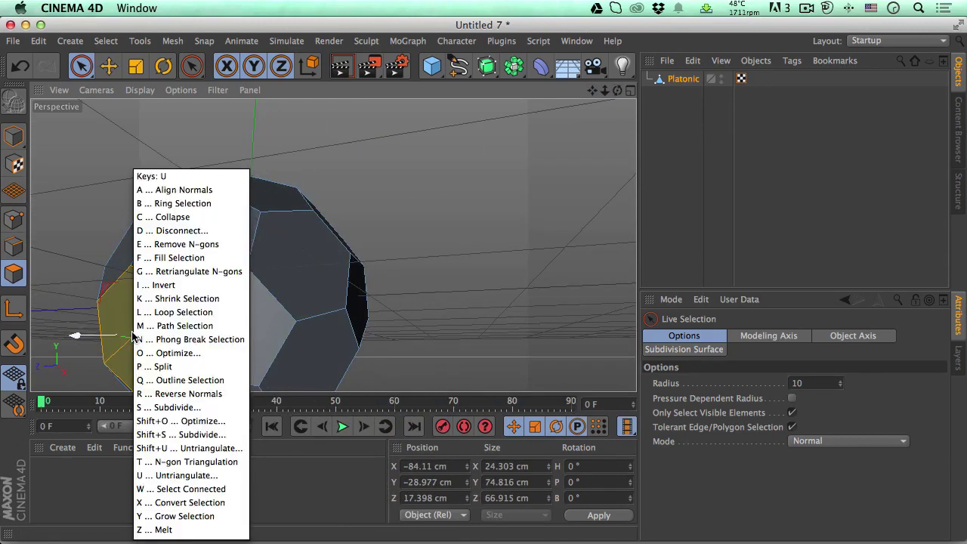
{"action": "key", "text": "Escape"}
Melt the hexagon beneath the last melted pentagon and the lower pentagon to that hexagon's left into one face each.
{"action": "left_click_drag", "start_coordinate": [604, 90], "coordinate": [269, 272]}
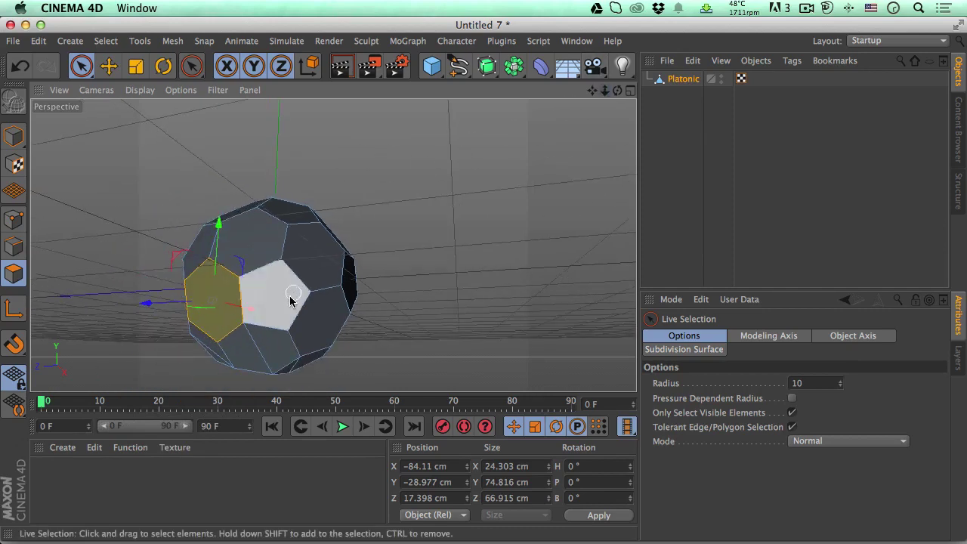
{"action": "left_click", "coordinate": [264, 359]}
{"action": "key", "text": "u"}
{"action": "key", "text": "Escape"}
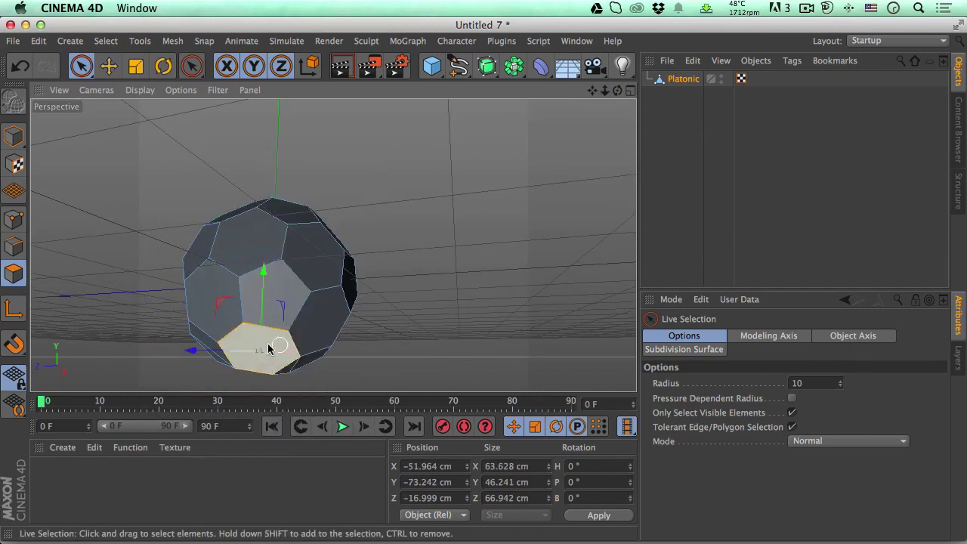
{"action": "left_click_drag", "start_coordinate": [617, 90], "coordinate": [496, 123]}
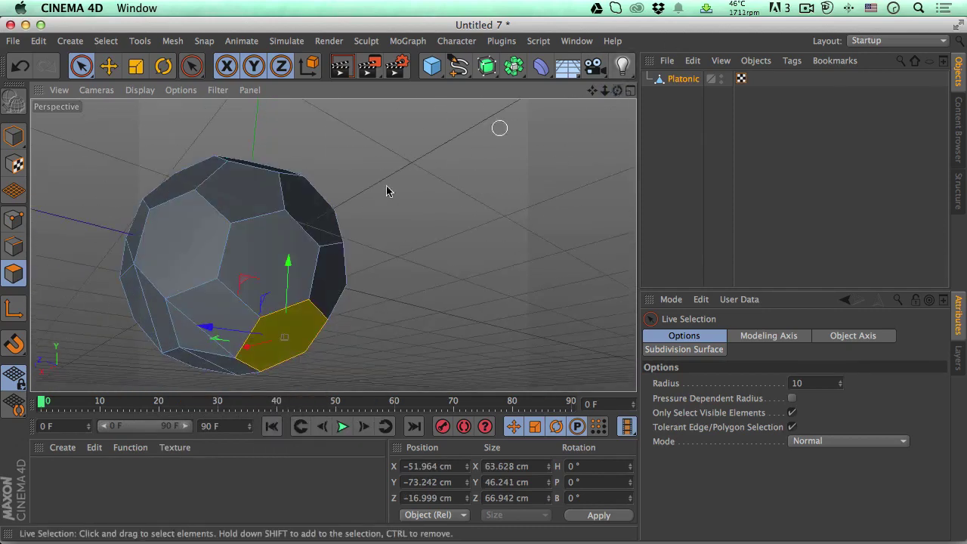
{"action": "left_click", "coordinate": [186, 323]}
{"action": "key", "text": "u"}
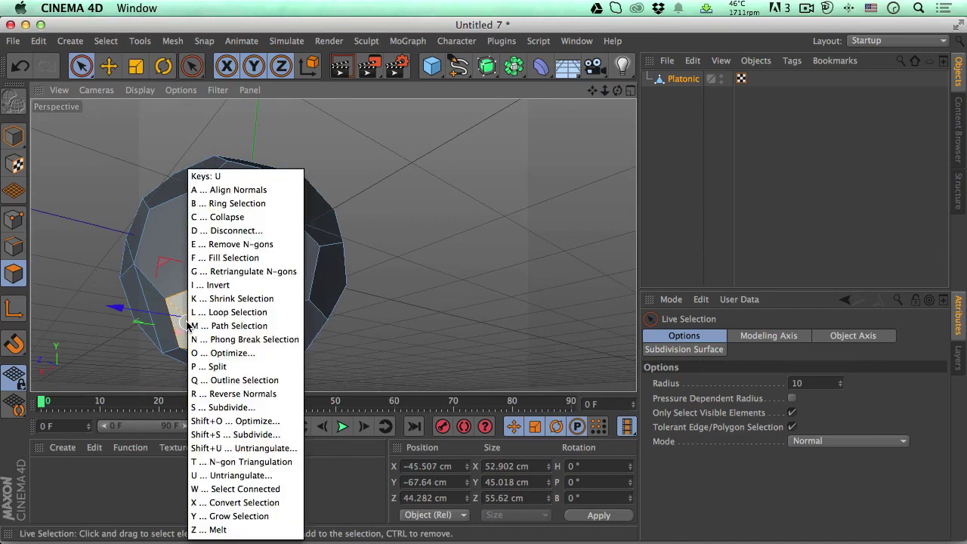
{"action": "key", "text": "Escape"}
Melt the hexagon to the left of the lower pentagon and the hexagon on the ball's underside into one face each.
{"action": "left_click", "coordinate": [141, 298]}
{"action": "key", "text": "u"}
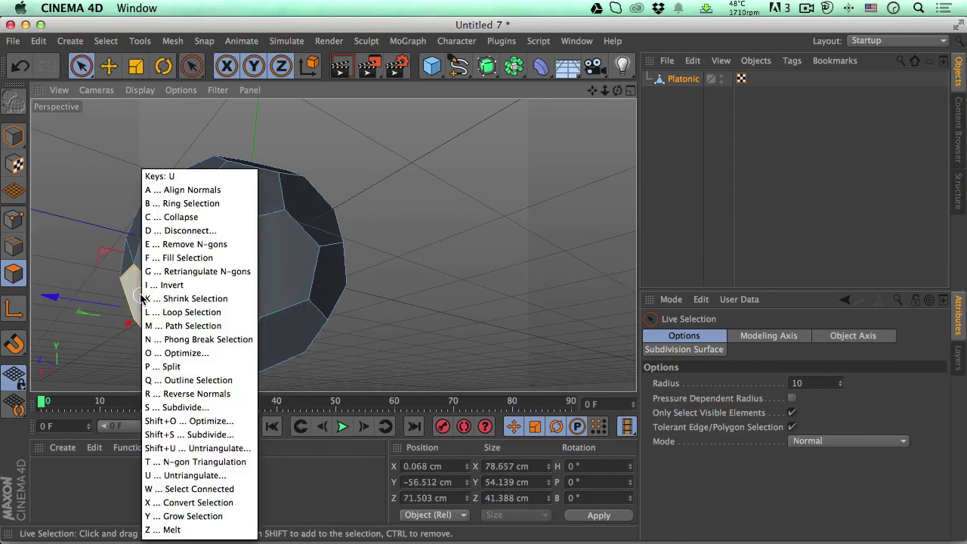
{"action": "key", "text": "Escape"}
{"action": "left_click", "coordinate": [202, 361]}
{"action": "left_click", "coordinate": [206, 363]}
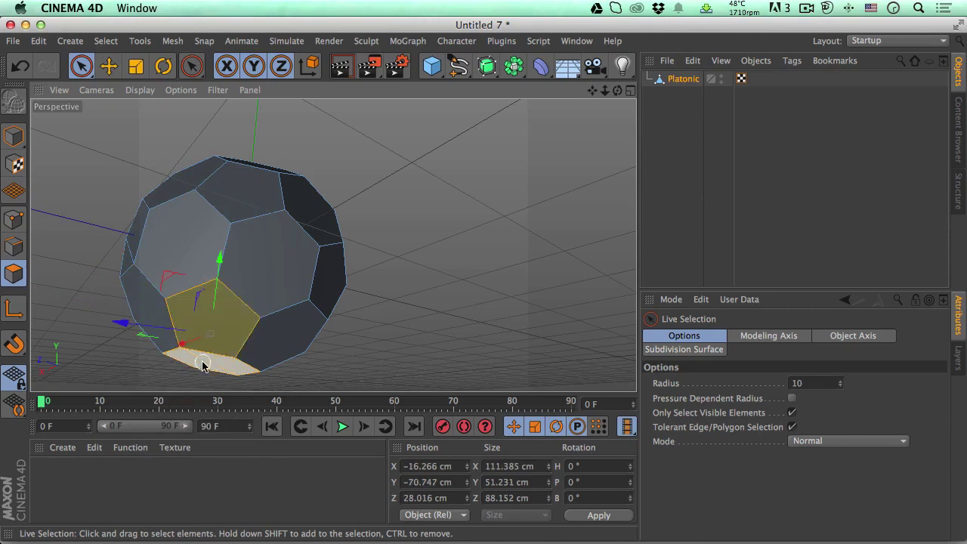
{"action": "left_click", "coordinate": [215, 354]}
{"action": "key", "text": "u"}
{"action": "key", "text": "Escape"}
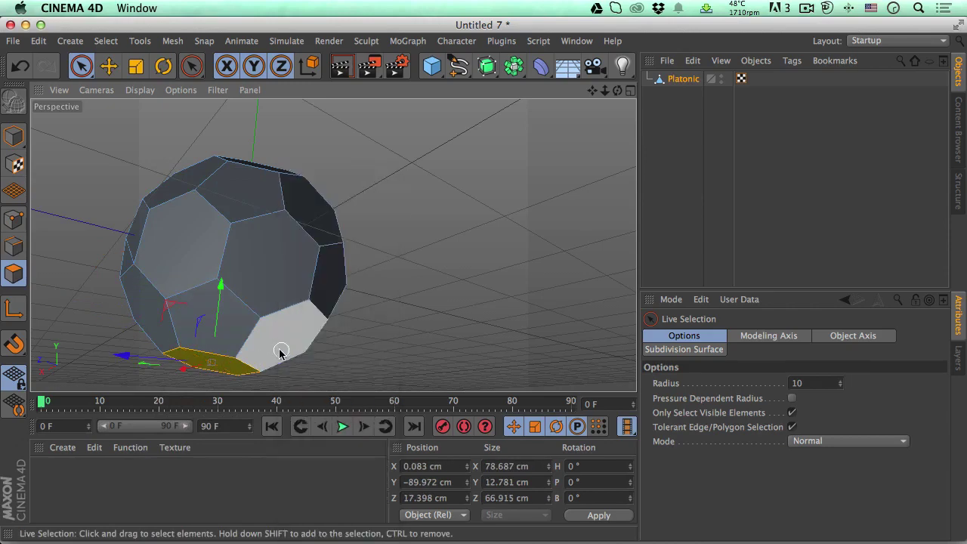
Melt the large split pentagon on the ball's back side and the hexagon to its left into one face each.
{"action": "left_click_drag", "start_coordinate": [617, 90], "coordinate": [335, 244]}
{"action": "left_click", "coordinate": [223, 209]}
{"action": "key", "text": "u"}
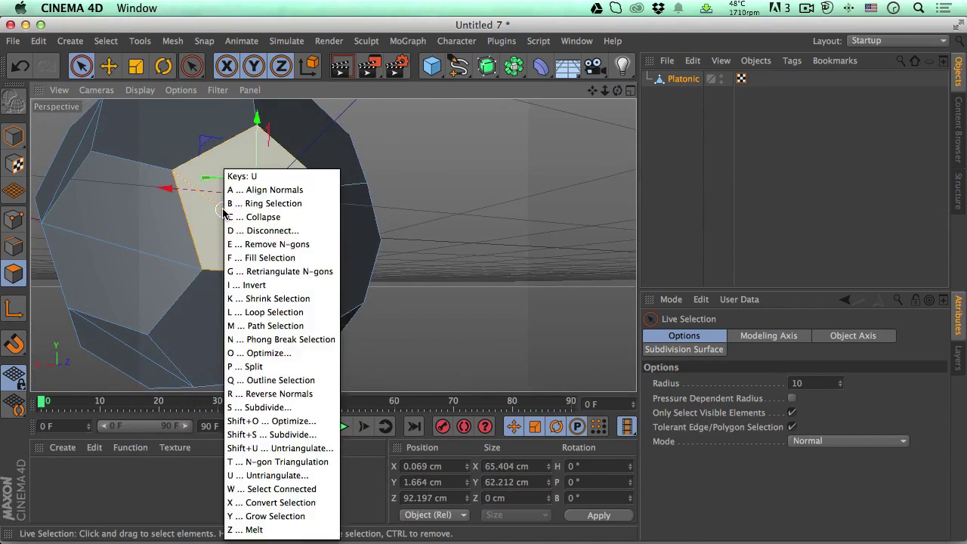
{"action": "key", "text": "Escape"}
{"action": "left_click", "coordinate": [117, 246]}
{"action": "key", "text": "u"}
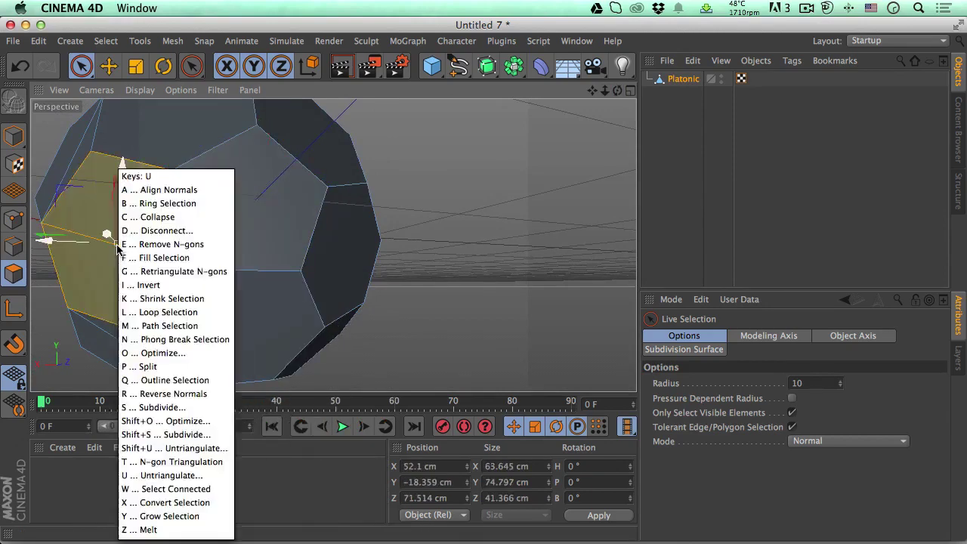
{"action": "key", "text": "Escape"}
Melt the split pentagon below the last melted hexagon and the split hexagon to that pentagon's left into one face each.
{"action": "left_click_drag", "start_coordinate": [613, 92], "coordinate": [334, 244]}
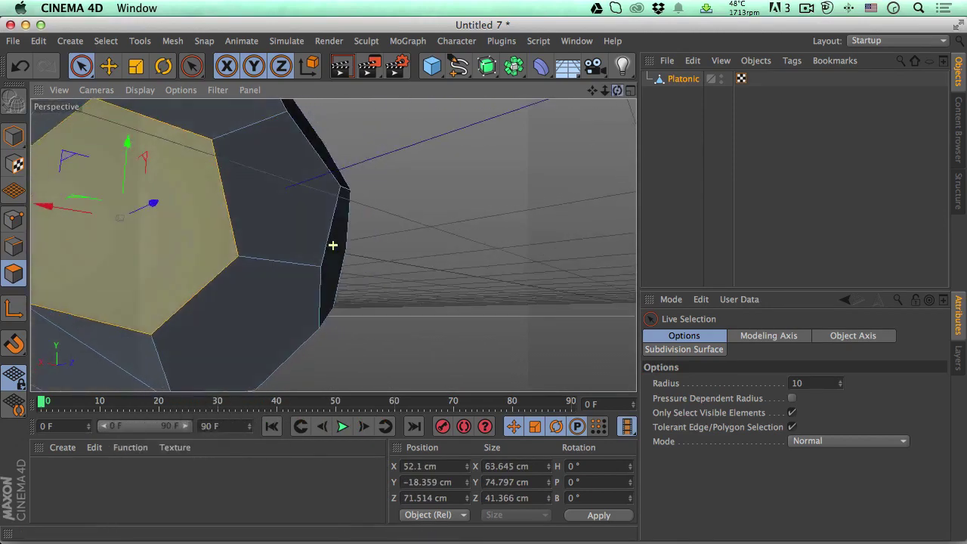
{"action": "scroll", "coordinate": [335, 244], "scroll_direction": "down", "scroll_amount": 5}
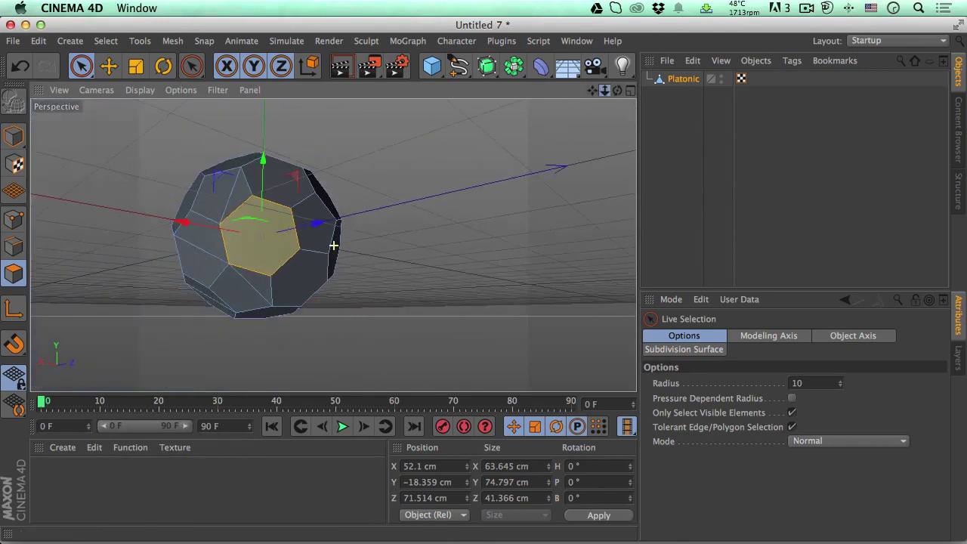
{"action": "left_click", "coordinate": [246, 281]}
{"action": "key", "text": "u"}
{"action": "key", "text": "Escape"}
{"action": "left_click", "coordinate": [197, 235]}
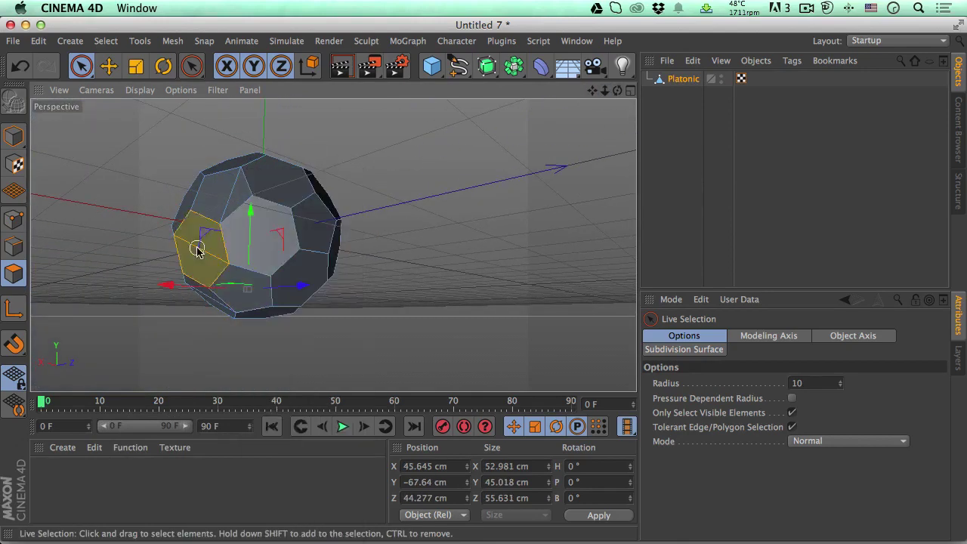
{"action": "key", "text": "u"}
{"action": "key", "text": "Escape"}
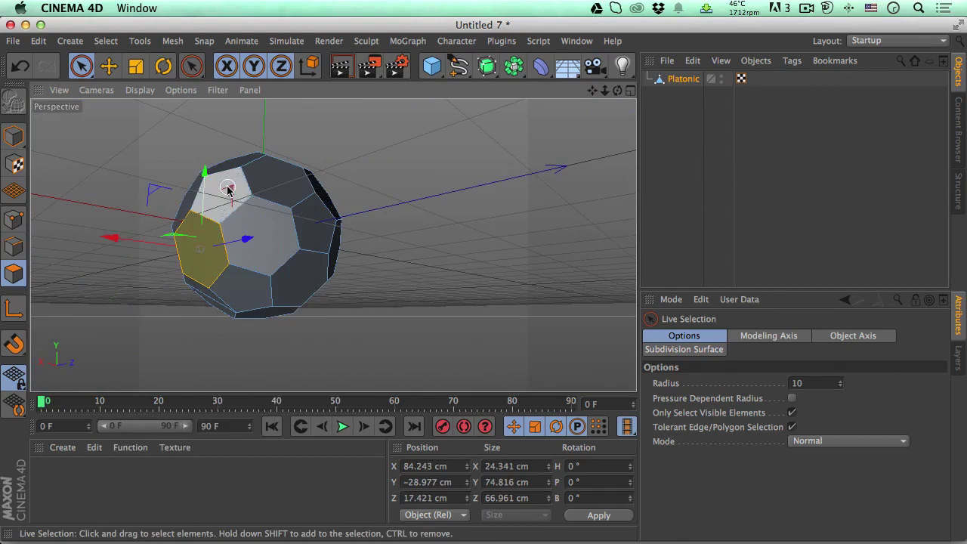
Melt the pentagon directly above the last melted hexagon and the split pentagon on the ball's adjacent side into one face each.
{"action": "left_click", "coordinate": [216, 190]}
{"action": "key", "text": "u"}
{"action": "key", "text": "Escape"}
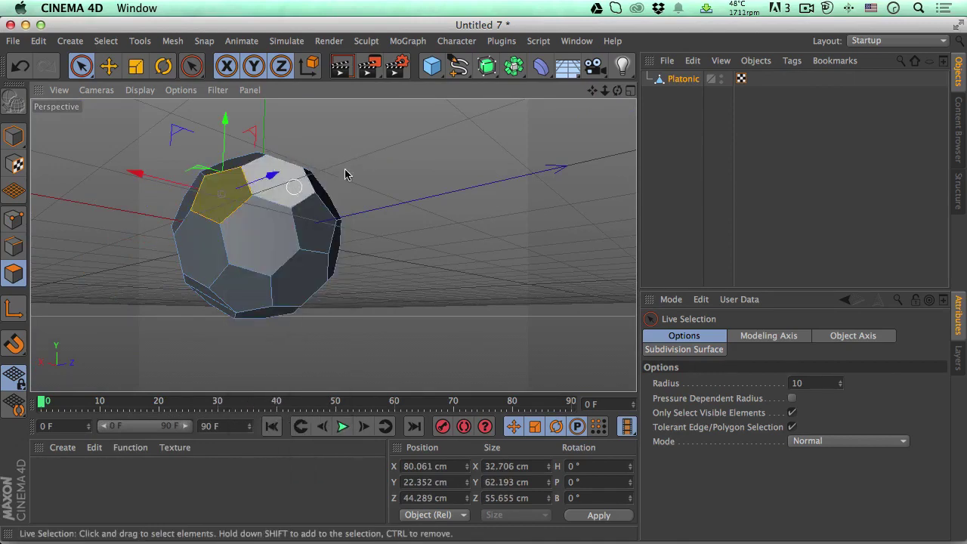
{"action": "left_click_drag", "start_coordinate": [346, 173], "coordinate": [241, 221], "text": "alt"}
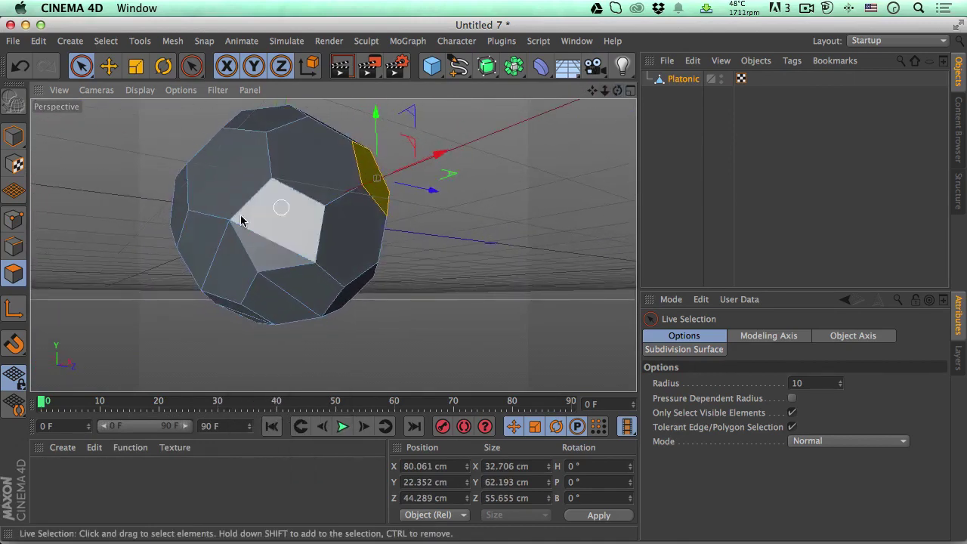
{"action": "left_click", "coordinate": [264, 239]}
{"action": "key", "text": "u"}
{"action": "key", "text": "Escape"}
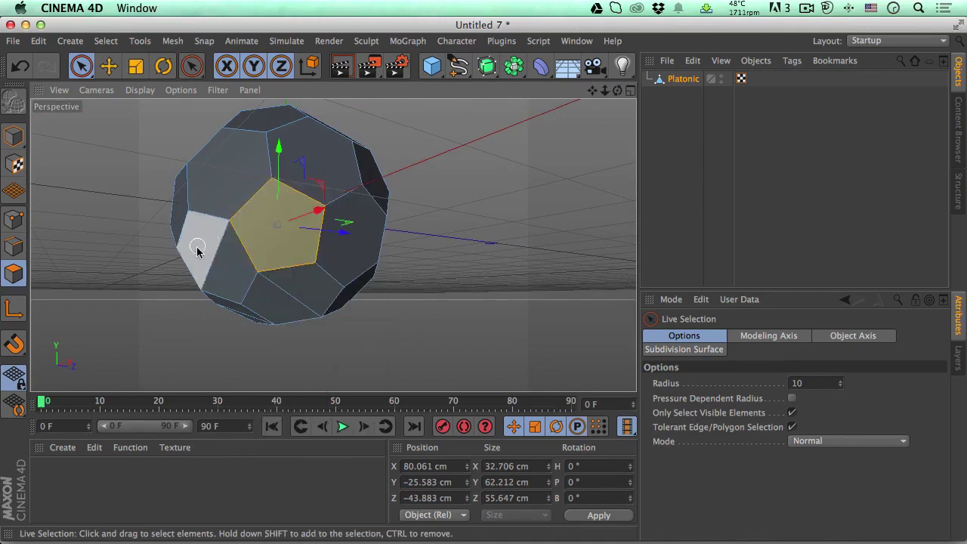
Melt the split hexagons to the lower left of and directly below the last melted pentagon into one face each.
{"action": "key", "text": "u"}
{"action": "key", "text": "z"}
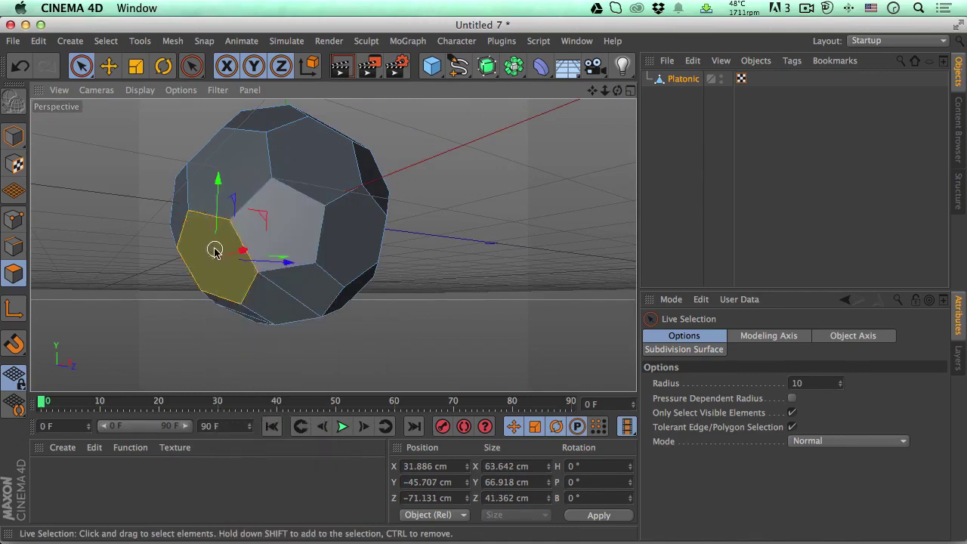
{"action": "left_click", "coordinate": [289, 300]}
{"action": "key", "text": "u"}
{"action": "key", "text": "Escape"}
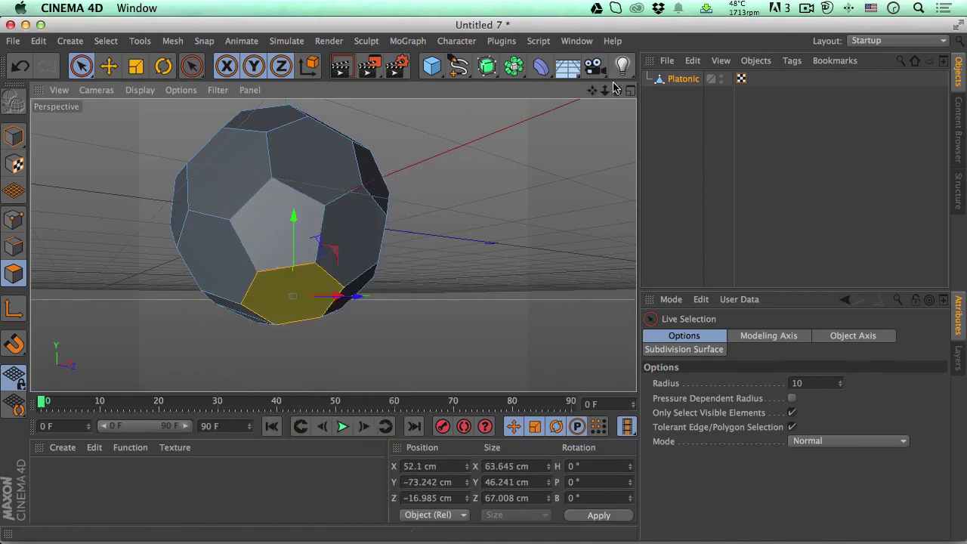
Melt the last split pentagon on the ball's underside into one face and check the ball for remaining split faces.
{"action": "left_click_drag", "start_coordinate": [614, 89], "coordinate": [423, 198]}
{"action": "left_click", "coordinate": [181, 306]}
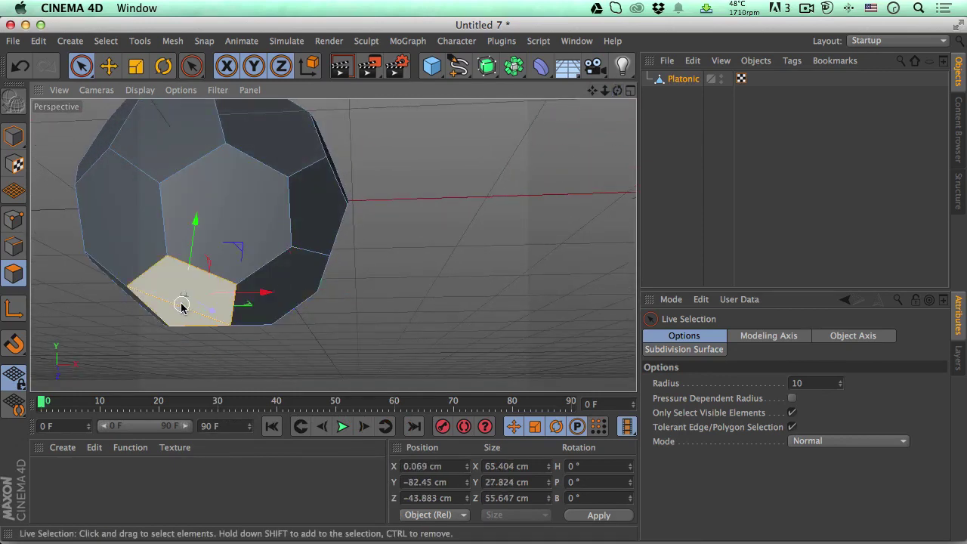
{"action": "key", "text": "u"}
{"action": "key", "text": "Escape"}
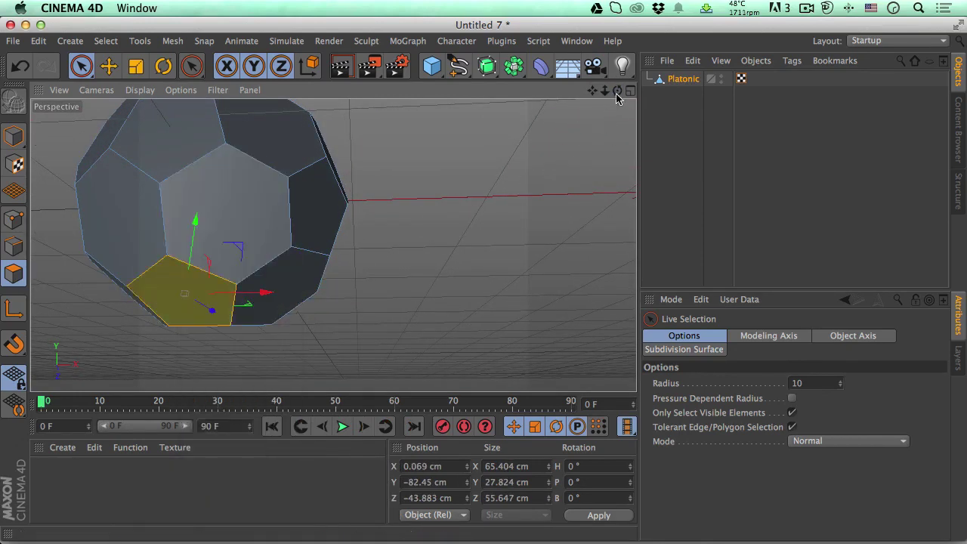
{"action": "left_click_drag", "start_coordinate": [617, 91], "coordinate": [333, 245]}
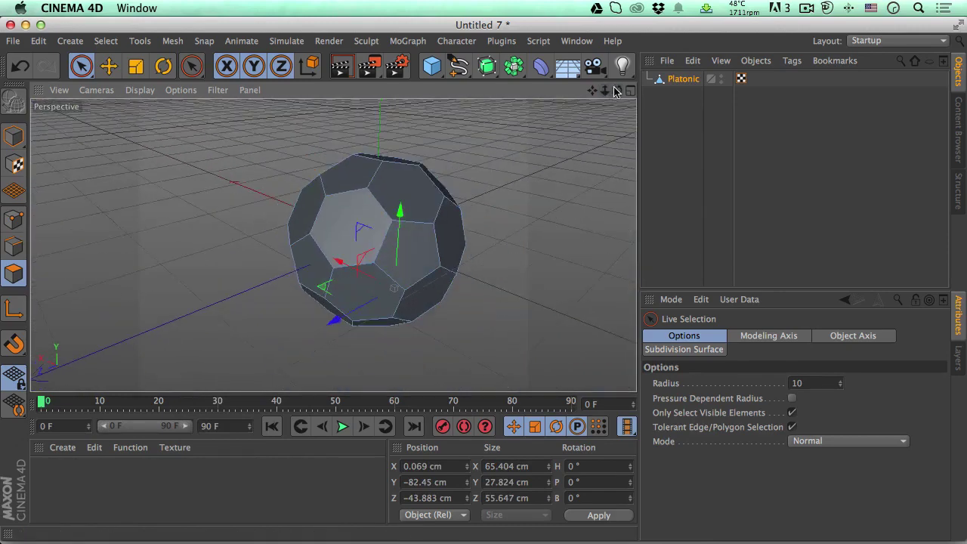
{"action": "left_click_drag", "start_coordinate": [616, 90], "coordinate": [333, 245]}
{"action": "left_click_drag", "start_coordinate": [613, 92], "coordinate": [335, 243]}
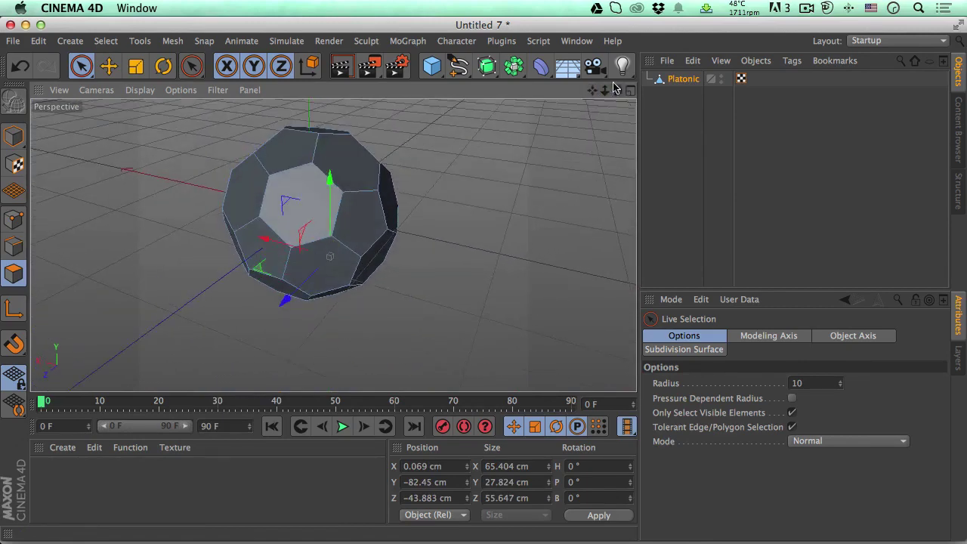
Select all polygons of the ball and apply Extrude Inner with a maximum angle of 20° and an offset of 1 cm.
{"action": "left_click", "coordinate": [15, 276]}
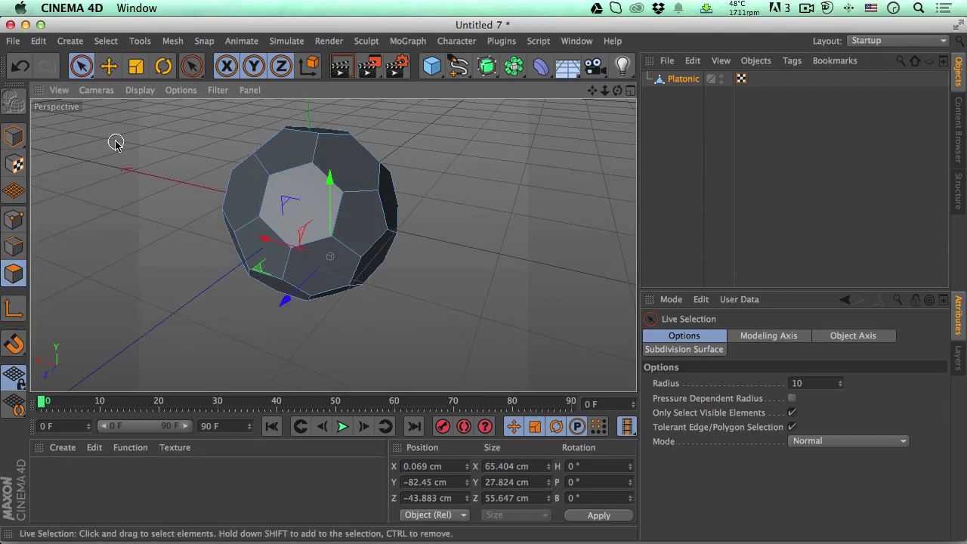
{"action": "key", "text": "super+a"}
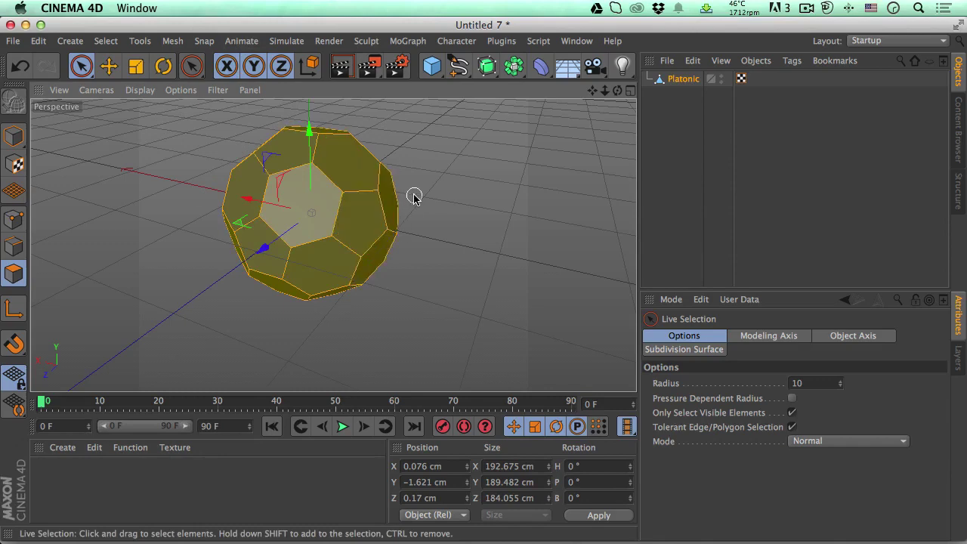
{"action": "mouse_move", "coordinate": [604, 90]}
{"action": "left_mouse_down"}
{"action": "mouse_move", "coordinate": [605, 98]}
{"action": "mouse_move", "coordinate": [592, 90]}
{"action": "mouse_move", "coordinate": [593, 100]}
{"action": "left_mouse_up"}
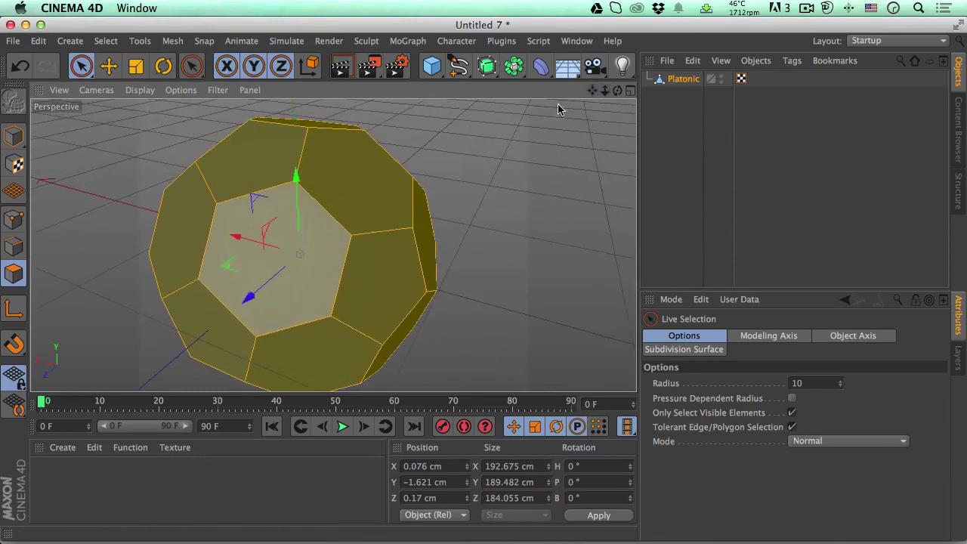
{"action": "right_click", "coordinate": [437, 145]}
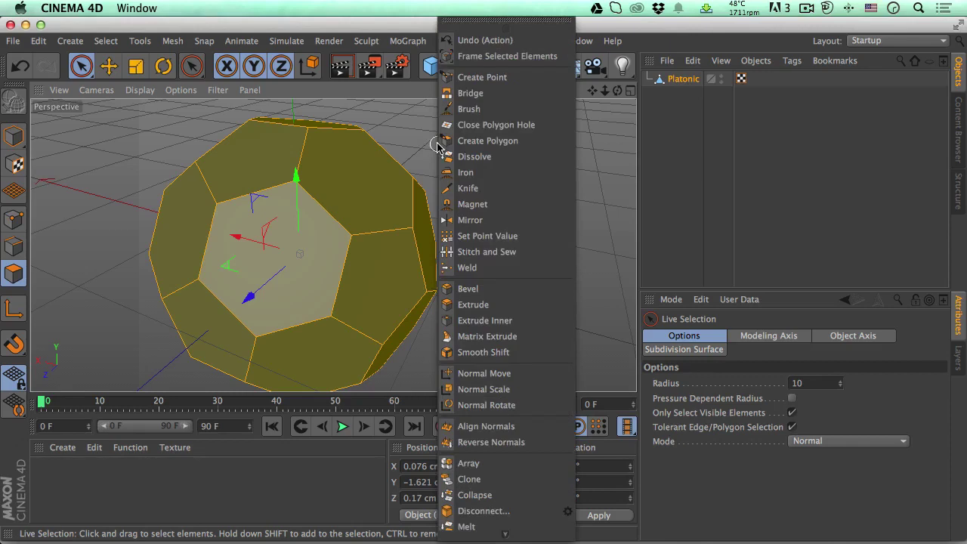
{"action": "left_click", "coordinate": [474, 320]}
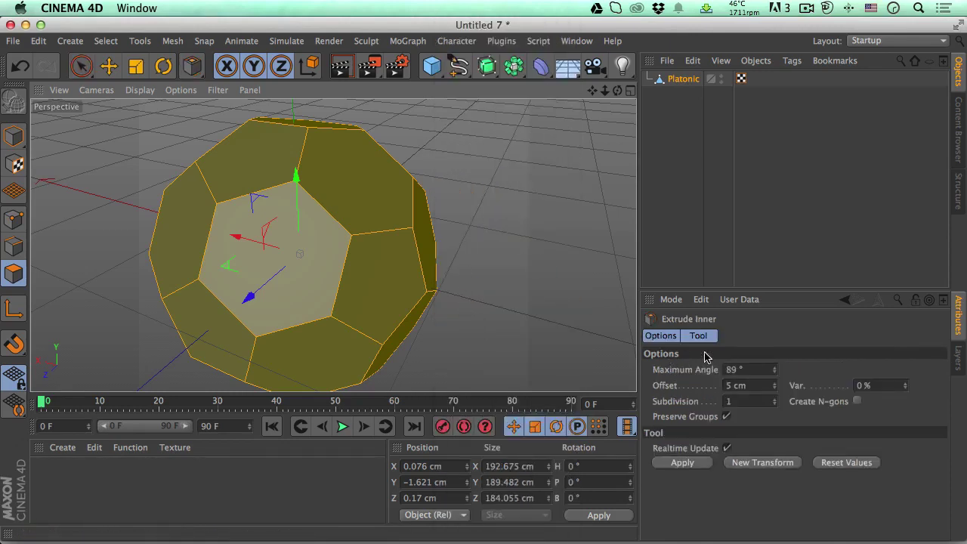
{"action": "left_click", "coordinate": [755, 369]}
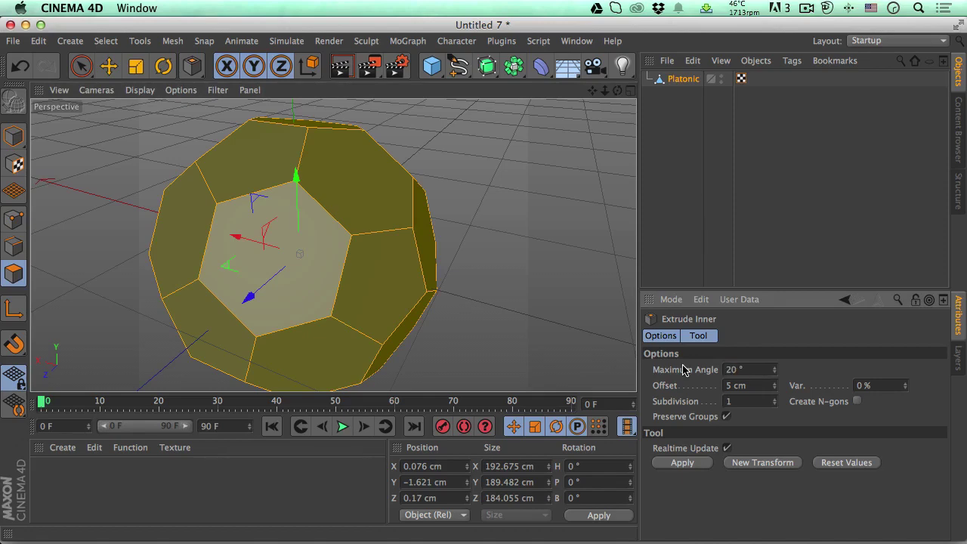
{"action": "type", "text": "1"}
{"action": "key", "text": "Return"}
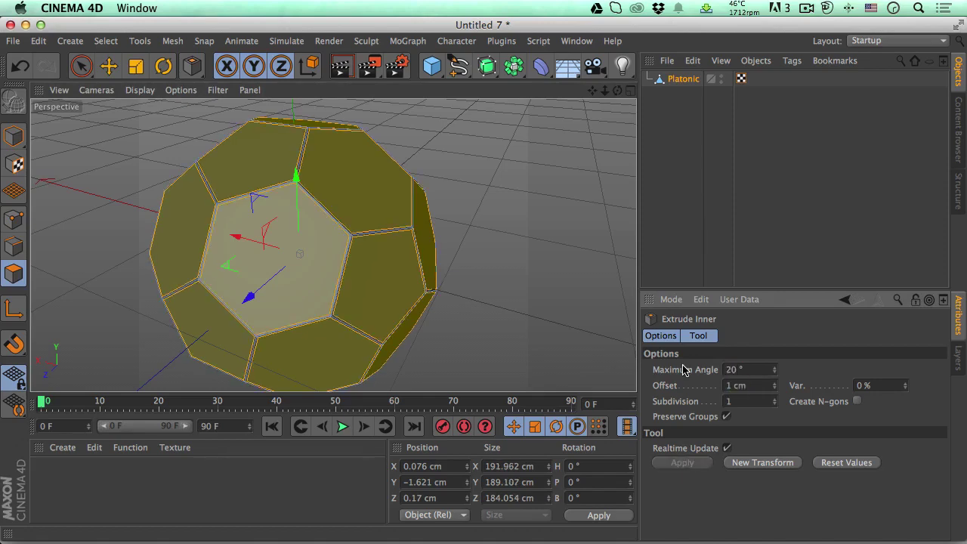
Reduce the inner extrusion's offset to 0.5 cm for narrower seams between the panels.
{"action": "left_click_drag", "start_coordinate": [605, 90], "coordinate": [333, 244]}
{"action": "mouse_move", "coordinate": [594, 90]}
{"action": "left_mouse_down"}
{"action": "mouse_move", "coordinate": [334, 244]}
{"action": "mouse_move", "coordinate": [597, 95]}
{"action": "left_mouse_up"}
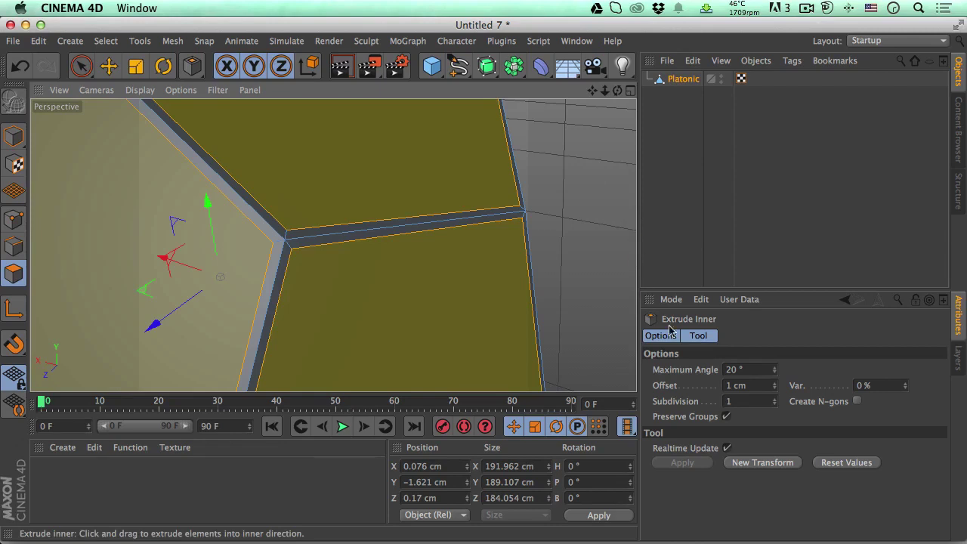
{"action": "left_click_drag", "start_coordinate": [776, 391], "coordinate": [776, 392]}
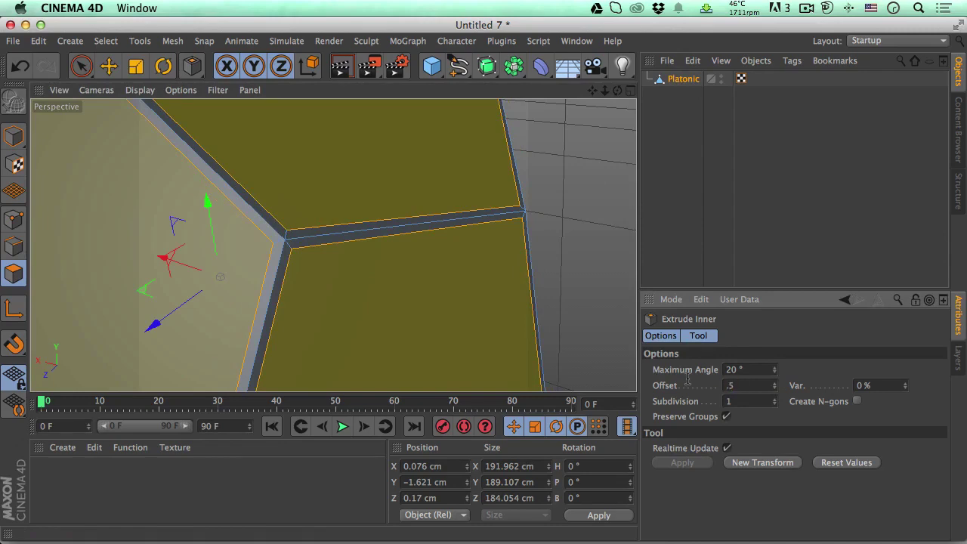
{"action": "key", "text": "Return"}
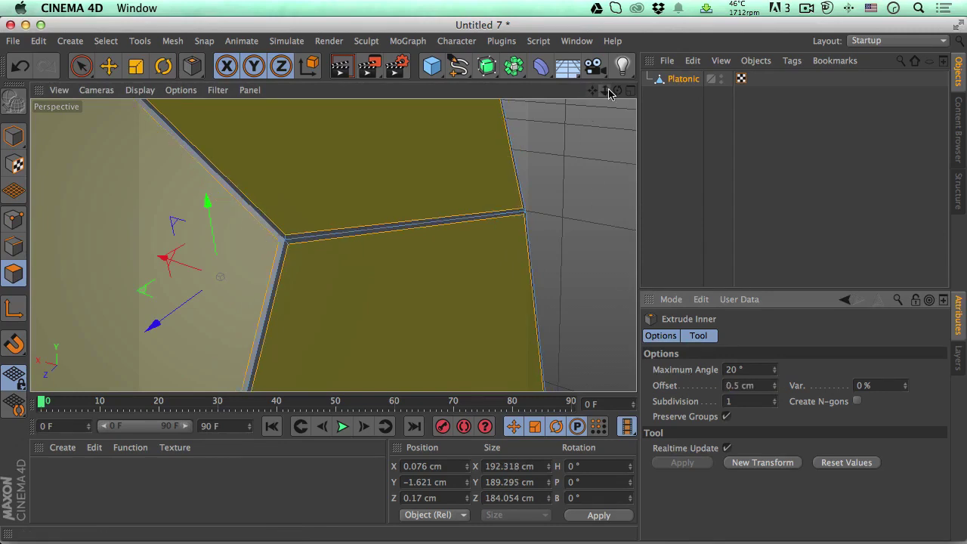
Extrude all selected panels outward with a maximum angle of 20° and an offset of 2 cm.
{"action": "left_click_drag", "start_coordinate": [604, 90], "coordinate": [332, 245]}
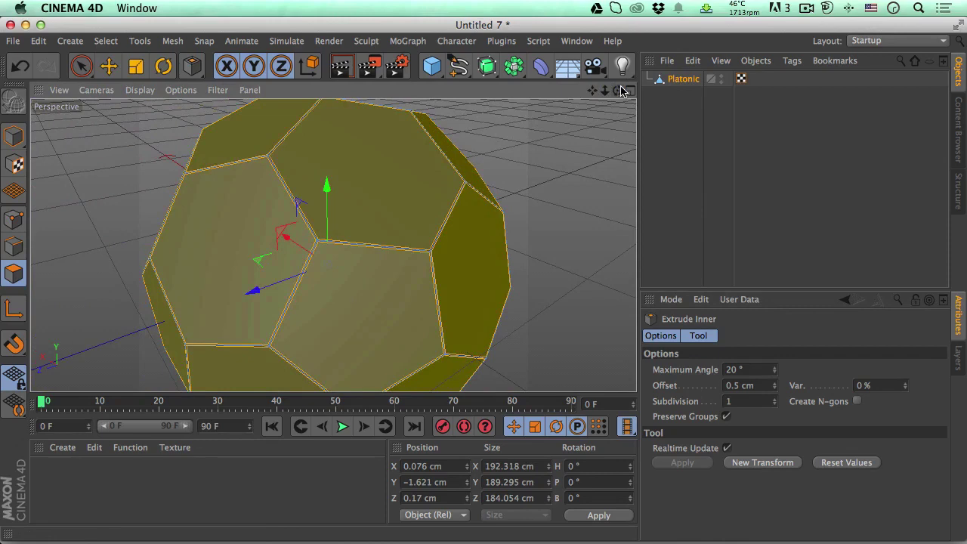
{"action": "mouse_move", "coordinate": [618, 91]}
{"action": "left_mouse_down"}
{"action": "mouse_move", "coordinate": [334, 244]}
{"action": "mouse_move", "coordinate": [611, 94]}
{"action": "left_mouse_up"}
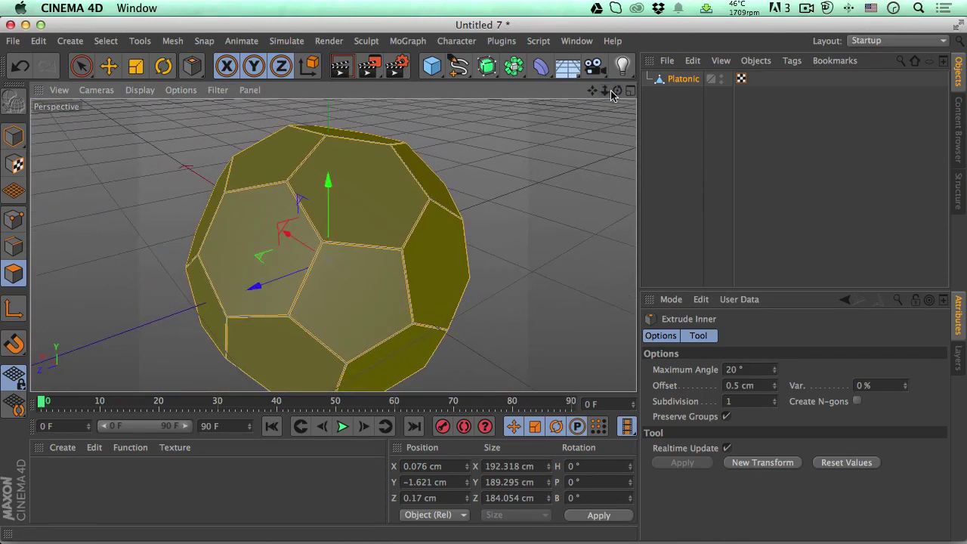
{"action": "right_click", "coordinate": [506, 165]}
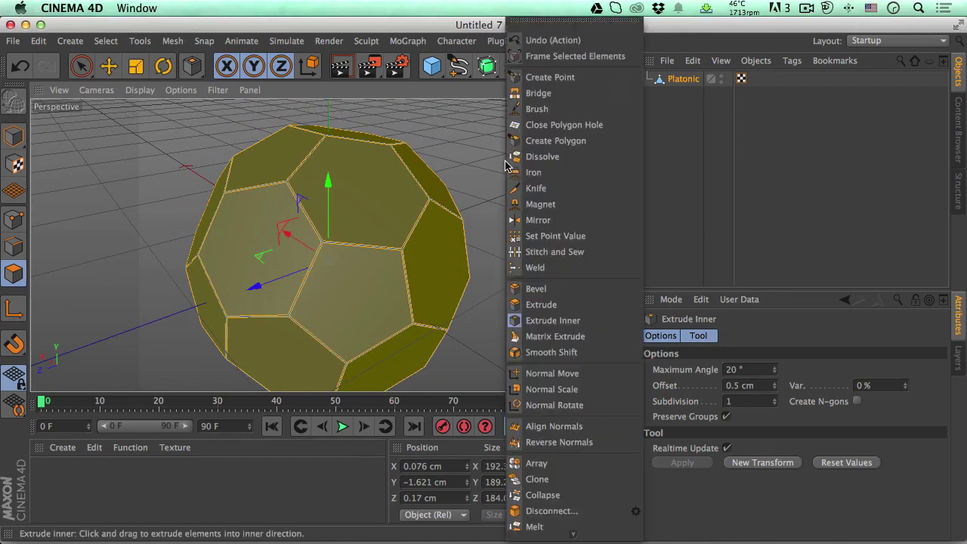
{"action": "left_click", "coordinate": [541, 307]}
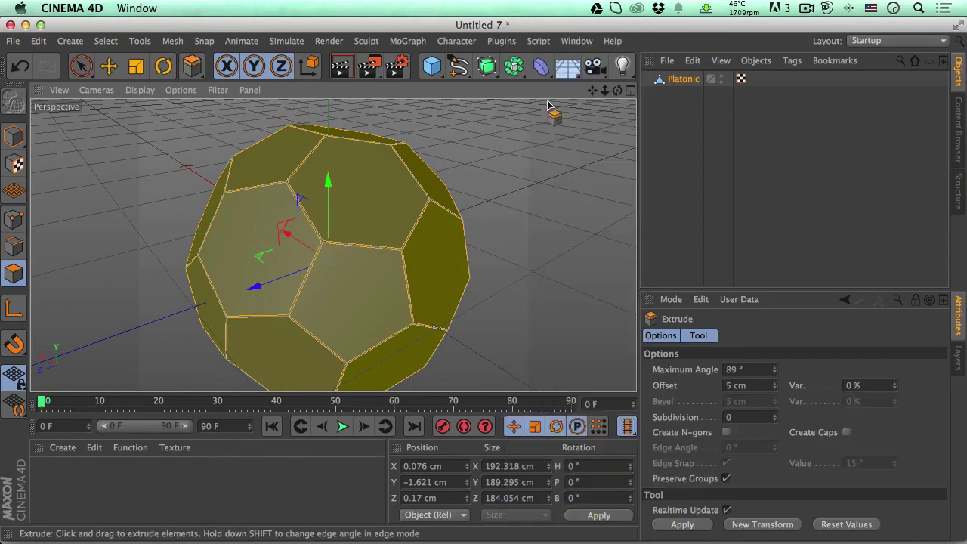
{"action": "scroll", "coordinate": [333, 245], "scroll_direction": "up", "scroll_amount": 5}
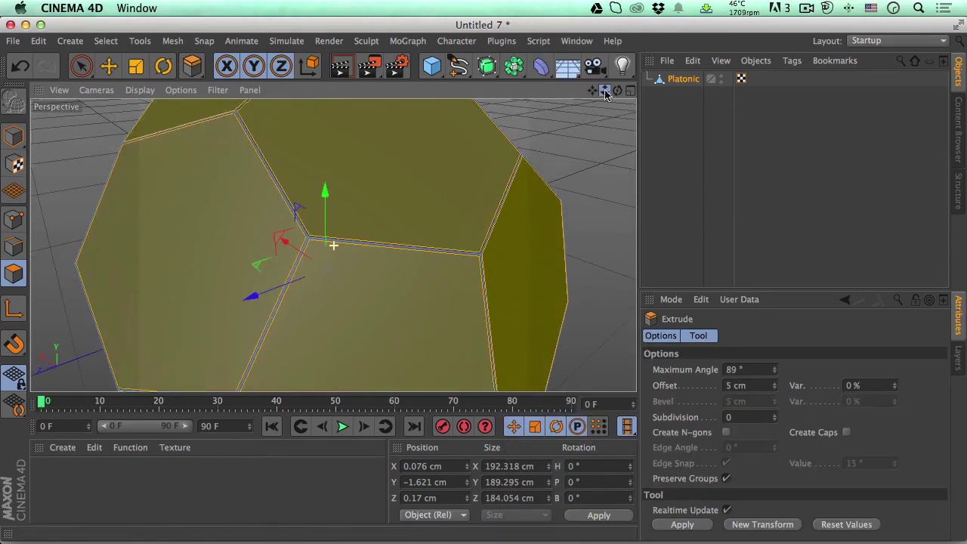
{"action": "left_click", "coordinate": [760, 369]}
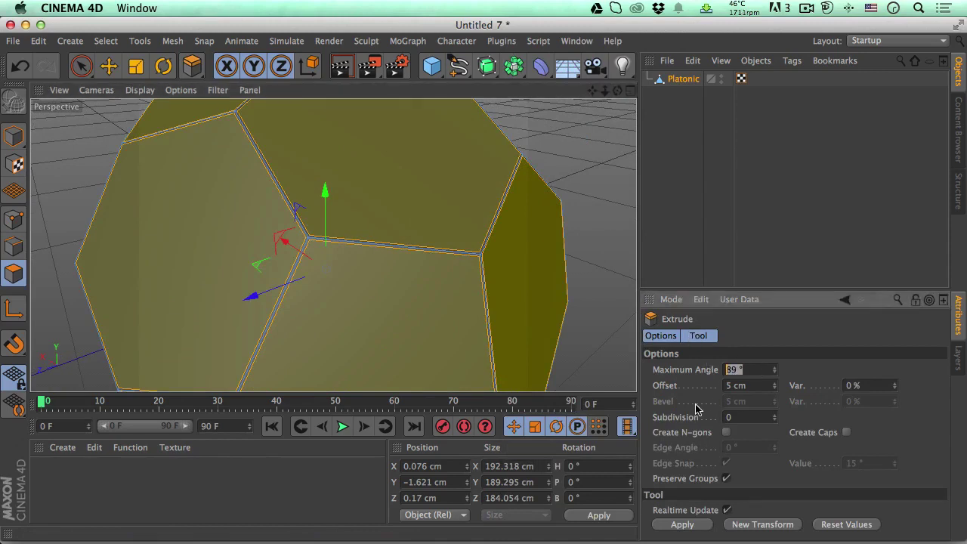
{"action": "type", "text": "20"}
{"action": "key", "text": "Tab"}
{"action": "type", "text": "1"}
{"action": "key", "text": "Return"}
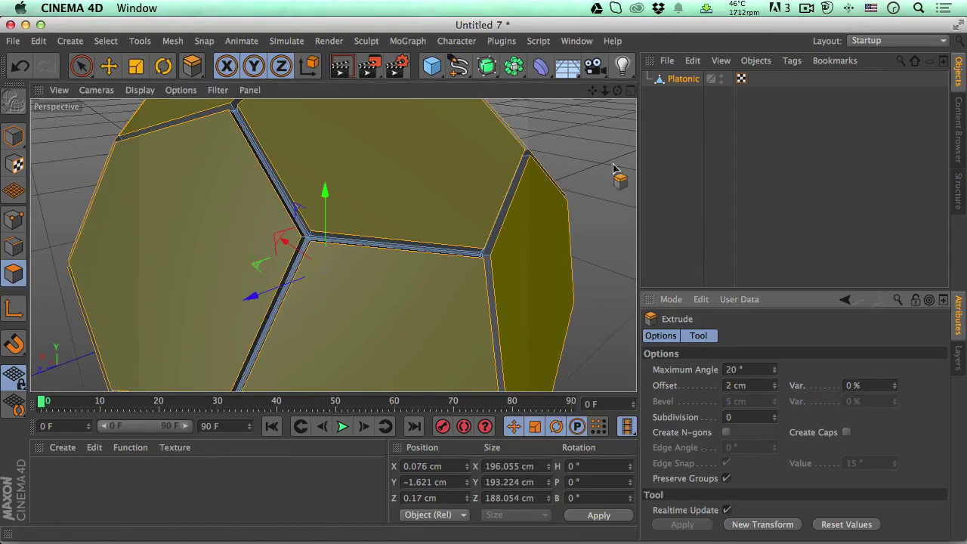
Examine the grooves between the extruded panels from several angles and distances.
{"action": "left_click_drag", "start_coordinate": [605, 90], "coordinate": [574, 94]}
{"action": "right_click_drag", "start_coordinate": [332, 246], "coordinate": [332, 244], "text": "alt"}
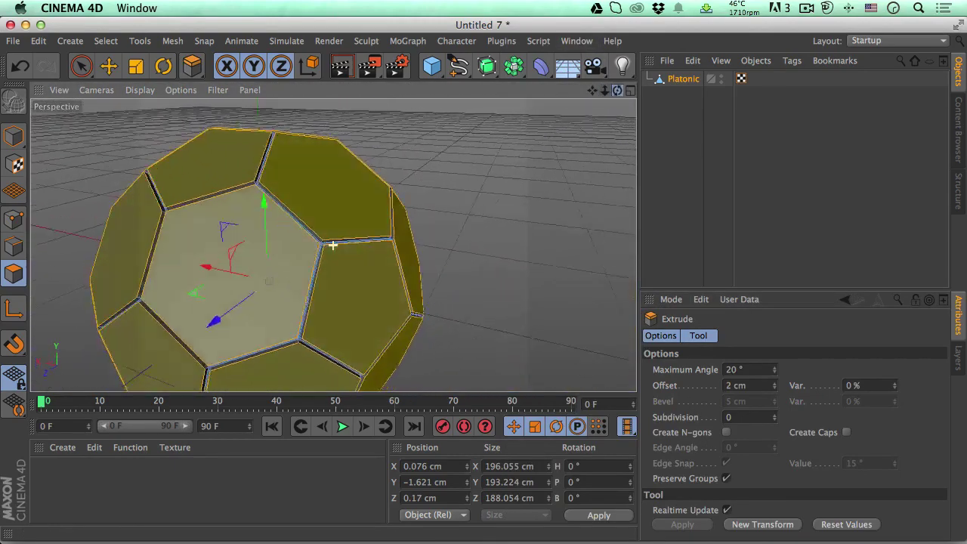
{"action": "left_click_drag", "start_coordinate": [332, 244], "coordinate": [333, 244], "text": "alt"}
{"action": "middle_click_drag", "start_coordinate": [332, 243], "coordinate": [332, 244], "text": "alt"}
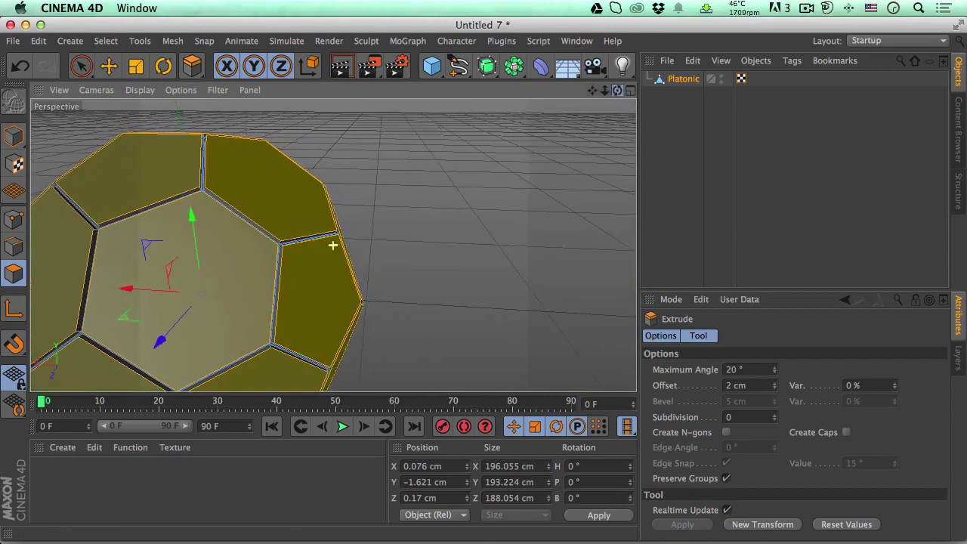
{"action": "left_click_drag", "start_coordinate": [335, 245], "coordinate": [335, 244], "text": "alt"}
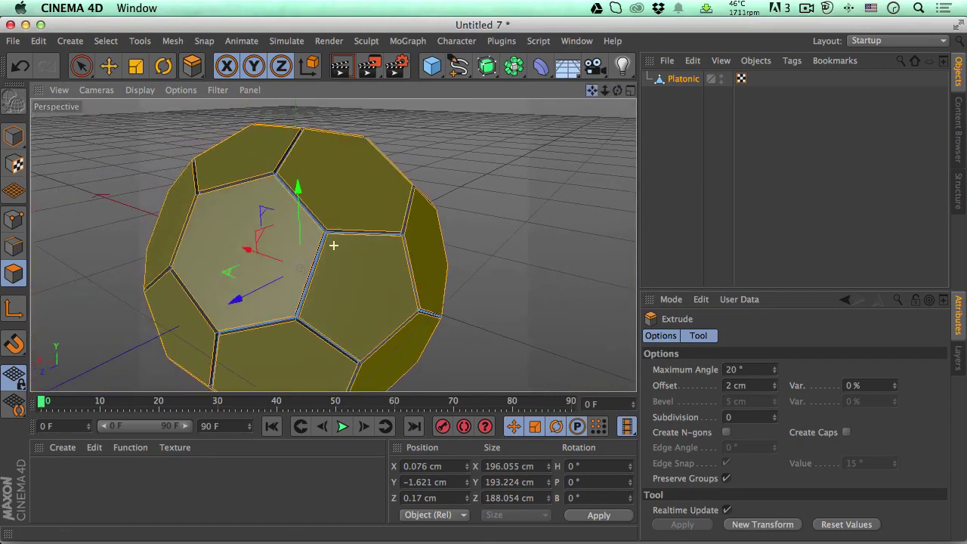
{"action": "right_click_drag", "start_coordinate": [334, 244], "coordinate": [333, 246], "text": "alt"}
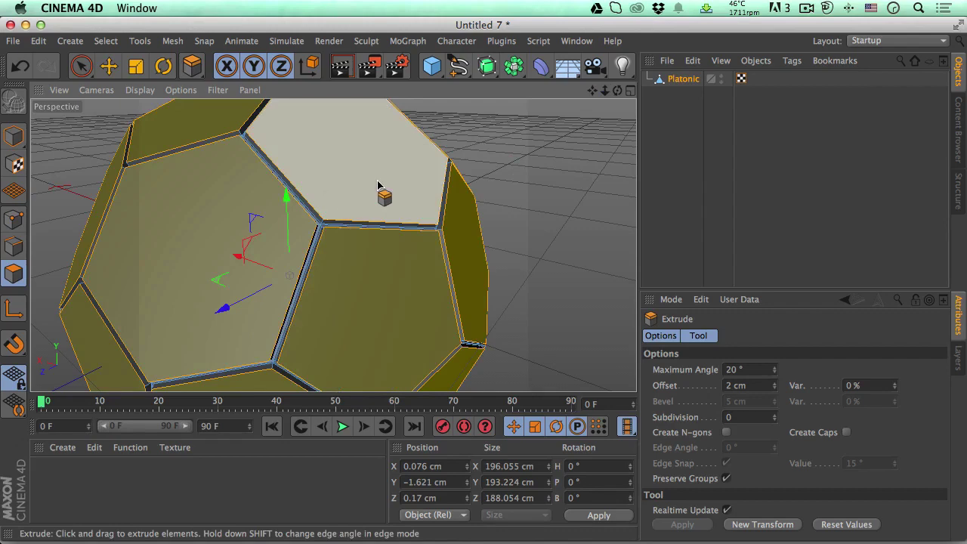
{"action": "middle_click_drag", "start_coordinate": [333, 238], "coordinate": [333, 264], "text": "alt"}
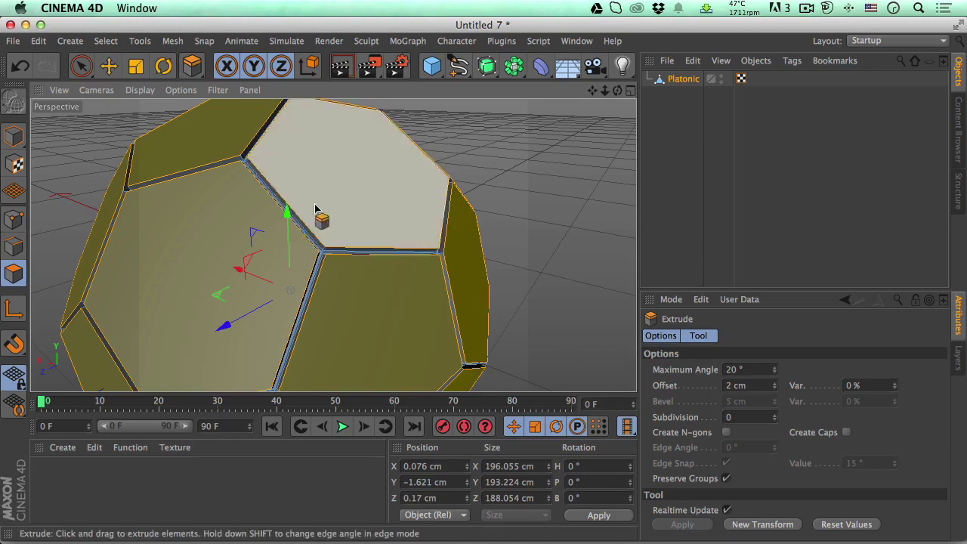
Bevel the selected panels of the ball with a fixed-distance offset of 1 cm.
{"action": "scroll", "coordinate": [489, 156], "scroll_direction": "up", "scroll_amount": 2}
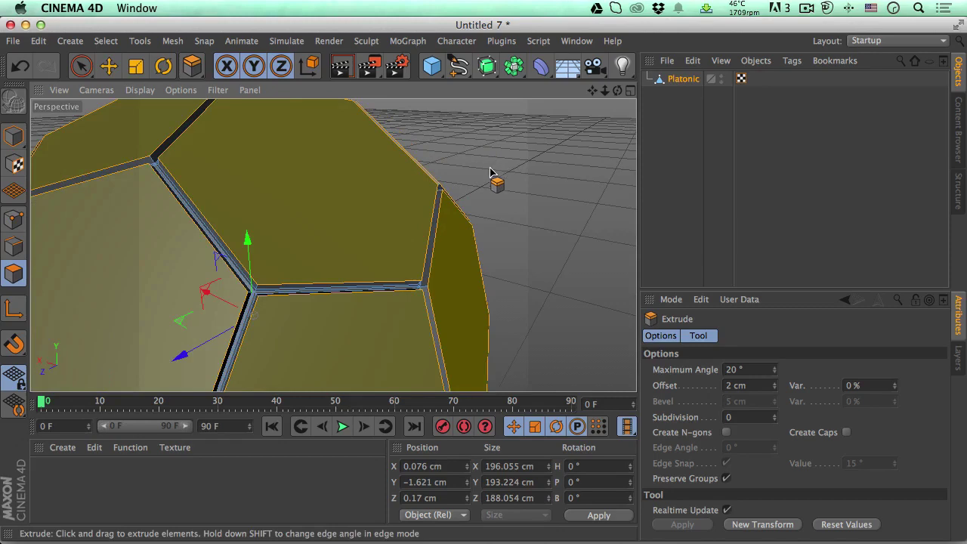
{"action": "scroll", "coordinate": [492, 187], "scroll_direction": "down", "scroll_amount": 3}
{"action": "right_click", "coordinate": [464, 248]}
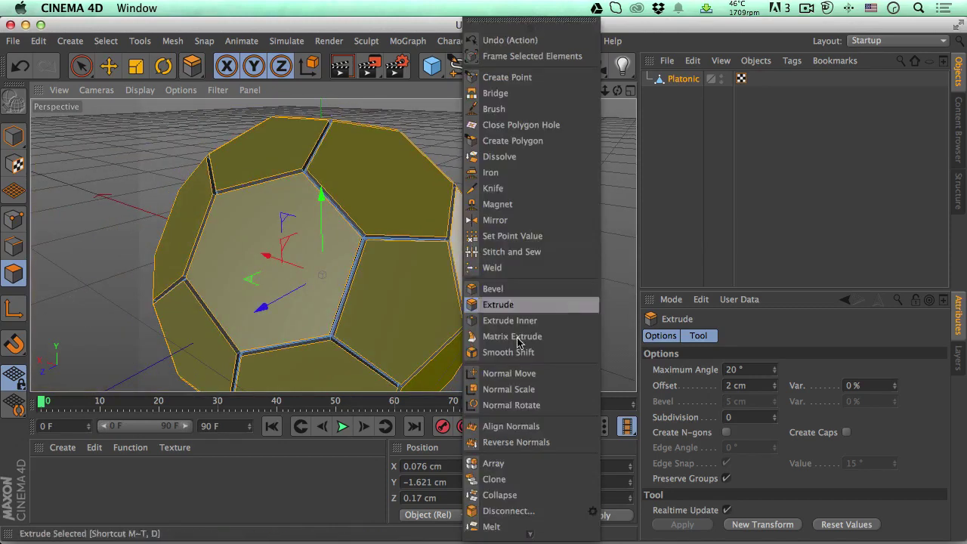
{"action": "left_click", "coordinate": [506, 288]}
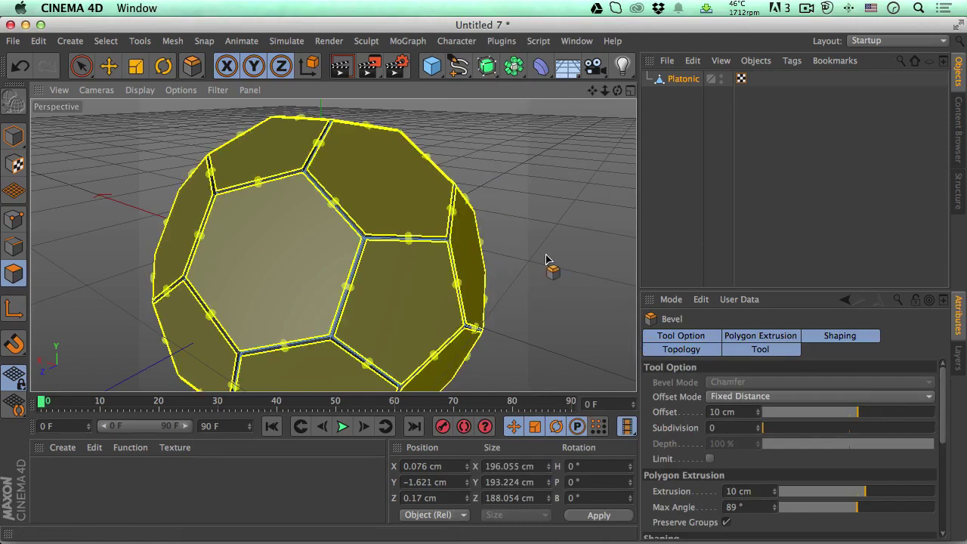
{"action": "left_click_drag", "start_coordinate": [739, 412], "coordinate": [659, 415]}
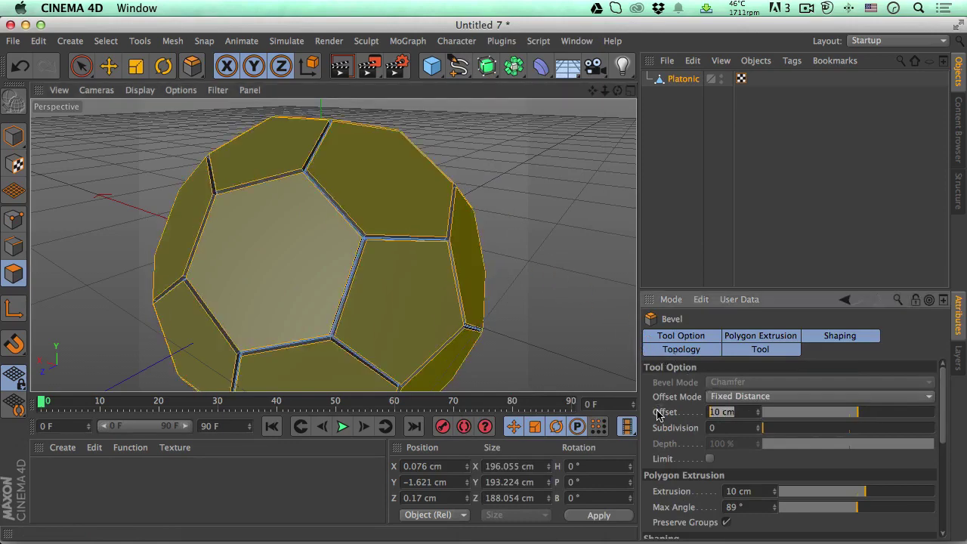
{"action": "type", "text": "1"}
{"action": "key", "text": "Return"}
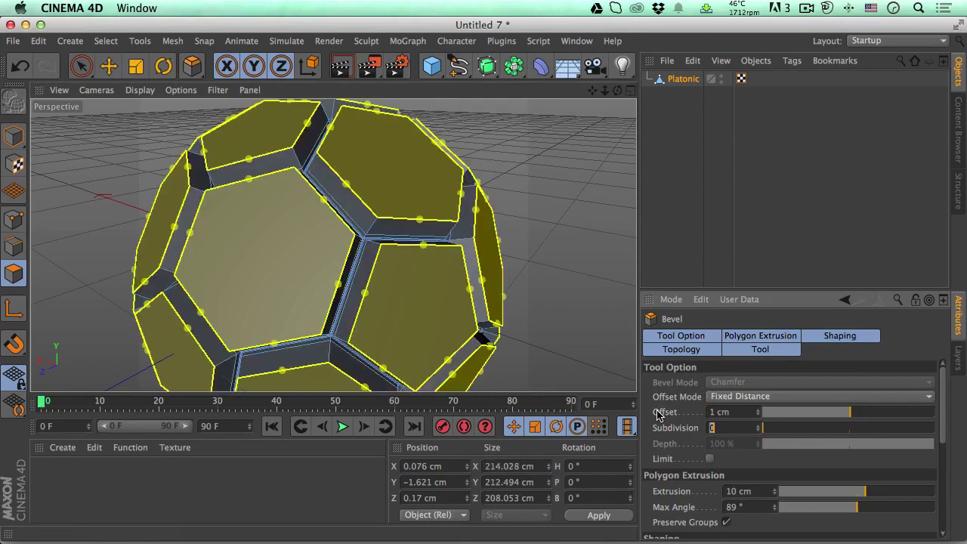
Set the bevel's polygon extrusion to 1 cm and its maximum angle to 20°.
{"action": "key", "text": "Tab"}
{"action": "key", "text": "Tab"}
{"action": "key", "text": "Tab"}
{"action": "type", "text": "1"}
{"action": "key", "text": "Return"}
{"action": "type", "text": "2"}
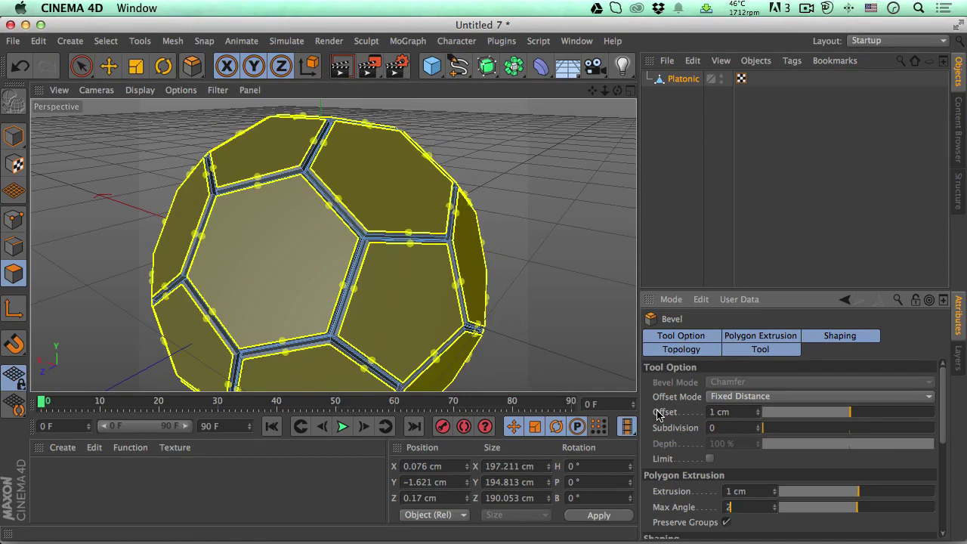
{"action": "type", "text": "0"}
{"action": "key", "text": "Return"}
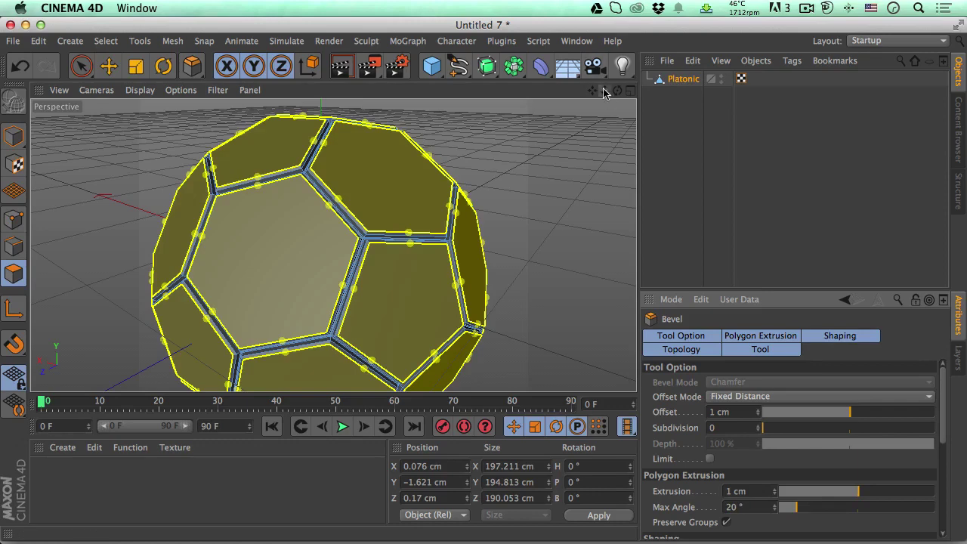
Round the bevelled panel edges with a subdivision of 10, and deselect the ball to check the seams.
{"action": "left_click_drag", "start_coordinate": [605, 91], "coordinate": [589, 93]}
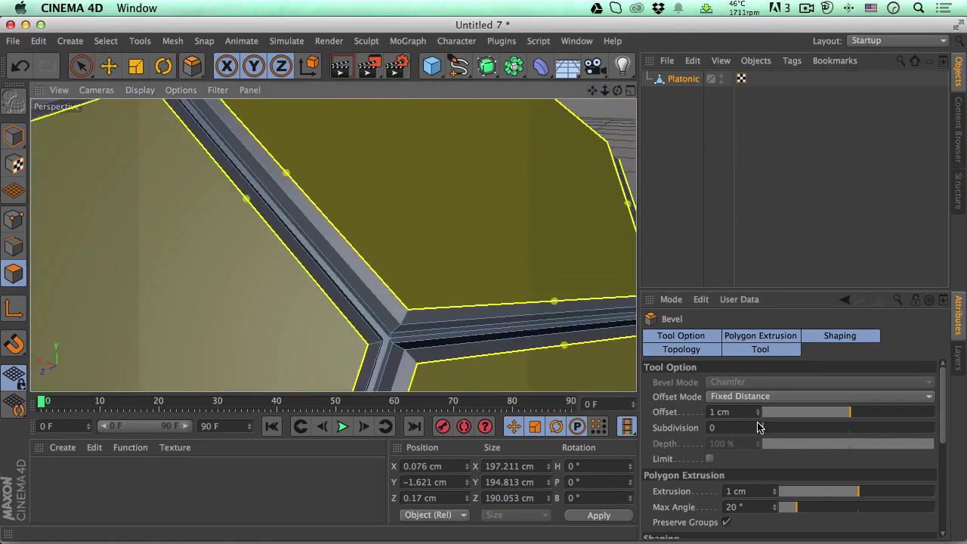
{"action": "left_click_drag", "start_coordinate": [759, 432], "coordinate": [850, 429]}
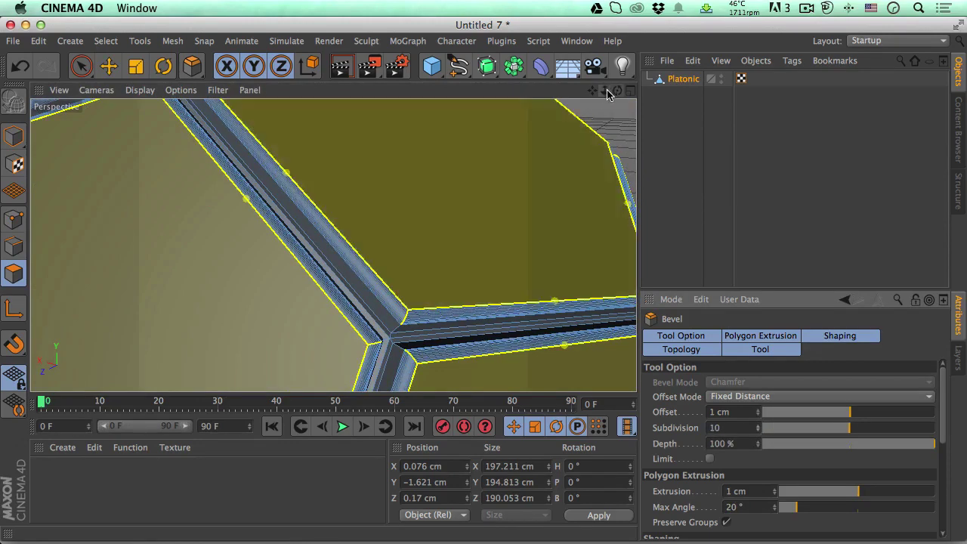
{"action": "left_click_drag", "start_coordinate": [605, 90], "coordinate": [334, 246]}
{"action": "left_click", "coordinate": [658, 123]}
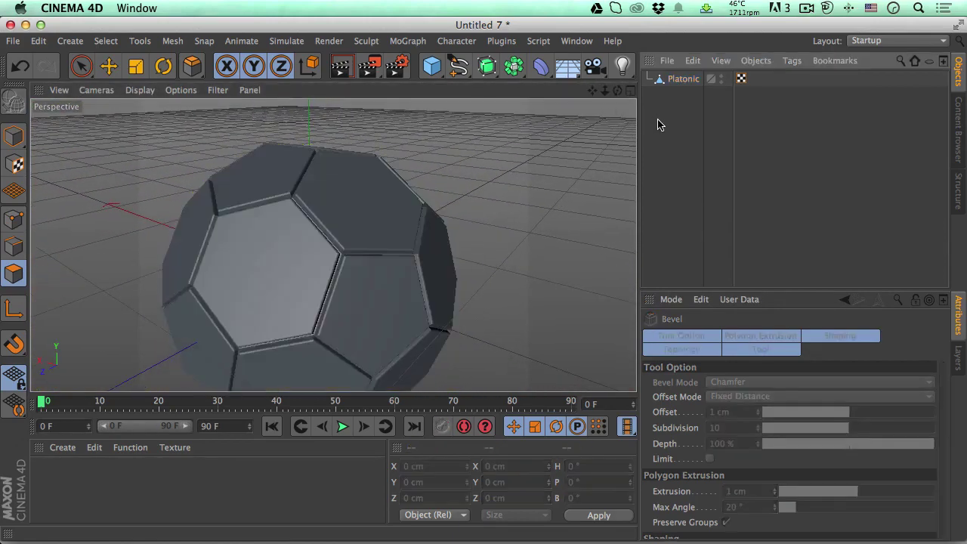
{"action": "left_click_drag", "start_coordinate": [618, 92], "coordinate": [332, 245]}
{"action": "left_click_drag", "start_coordinate": [592, 90], "coordinate": [333, 245]}
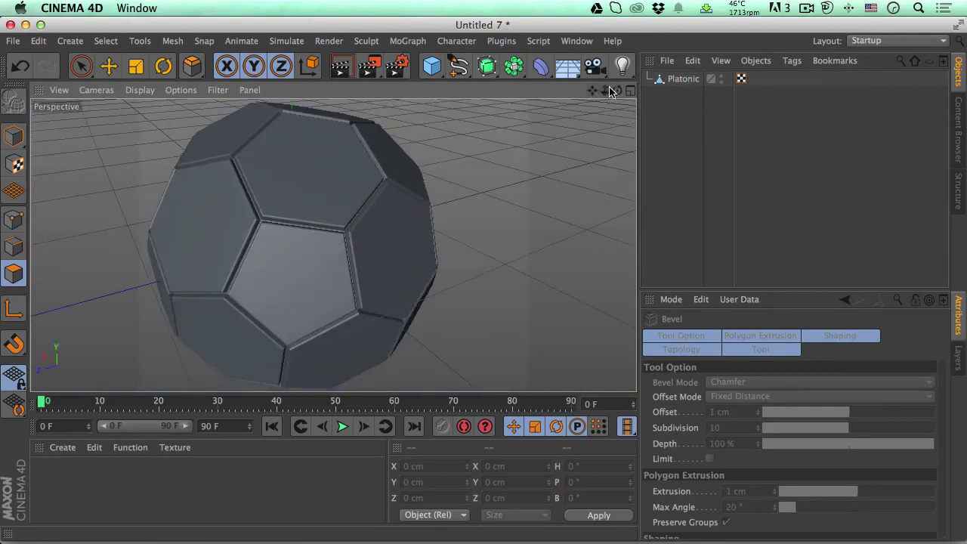
{"action": "left_click_drag", "start_coordinate": [617, 90], "coordinate": [334, 244]}
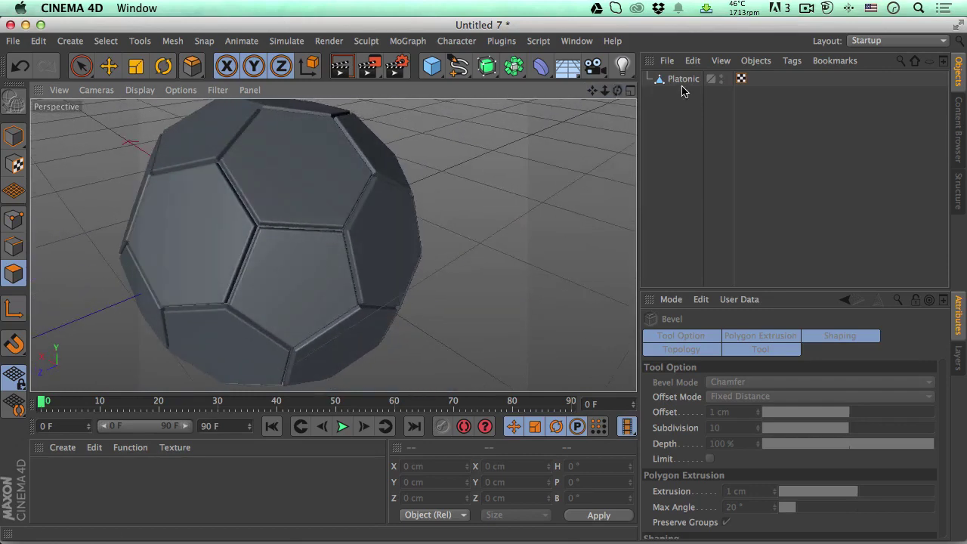
Reselect the Platonic object and set up a Matrix Extrude of its panels with 1 step.
{"action": "left_click", "coordinate": [677, 80]}
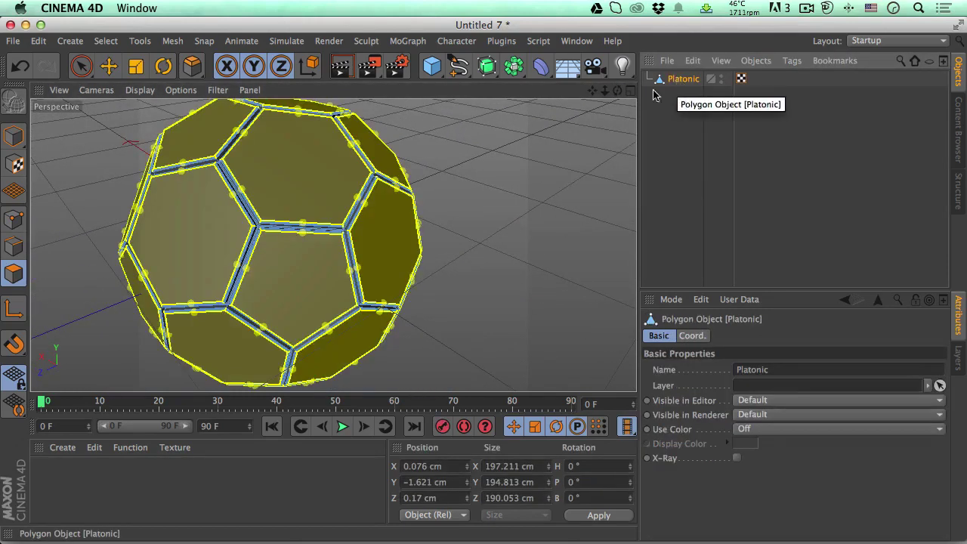
{"action": "left_click_drag", "start_coordinate": [604, 90], "coordinate": [483, 127]}
{"action": "right_click", "coordinate": [483, 127]}
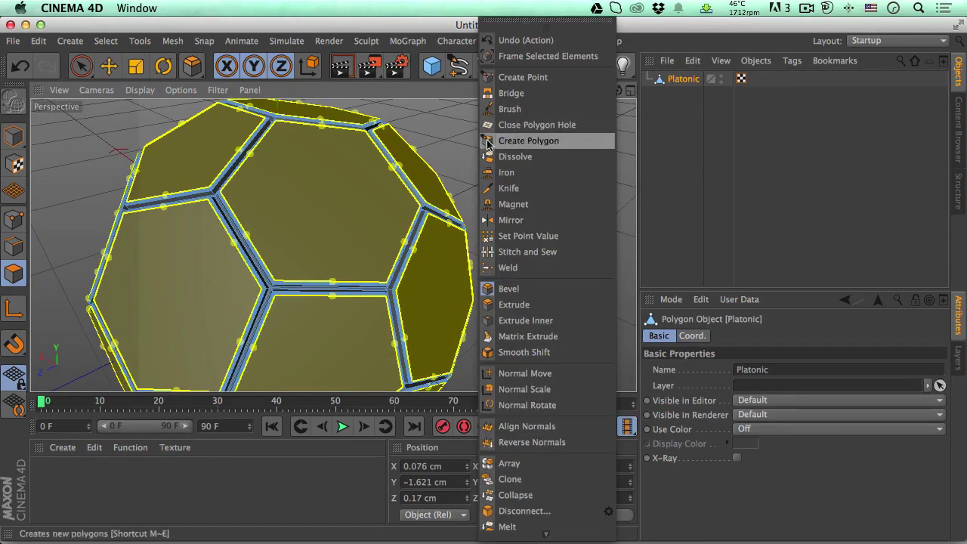
{"action": "left_click", "coordinate": [532, 338]}
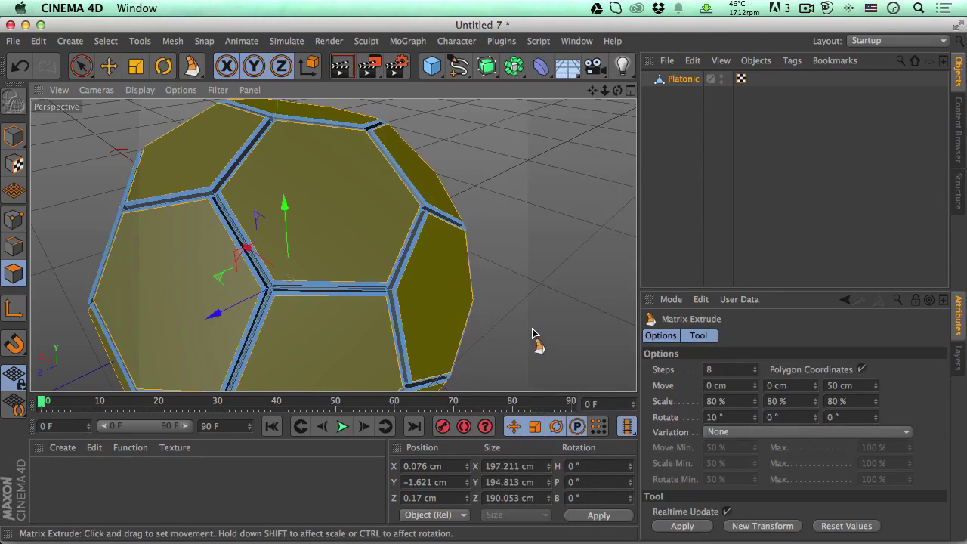
{"action": "left_click", "coordinate": [713, 369]}
{"action": "type", "text": "5"}
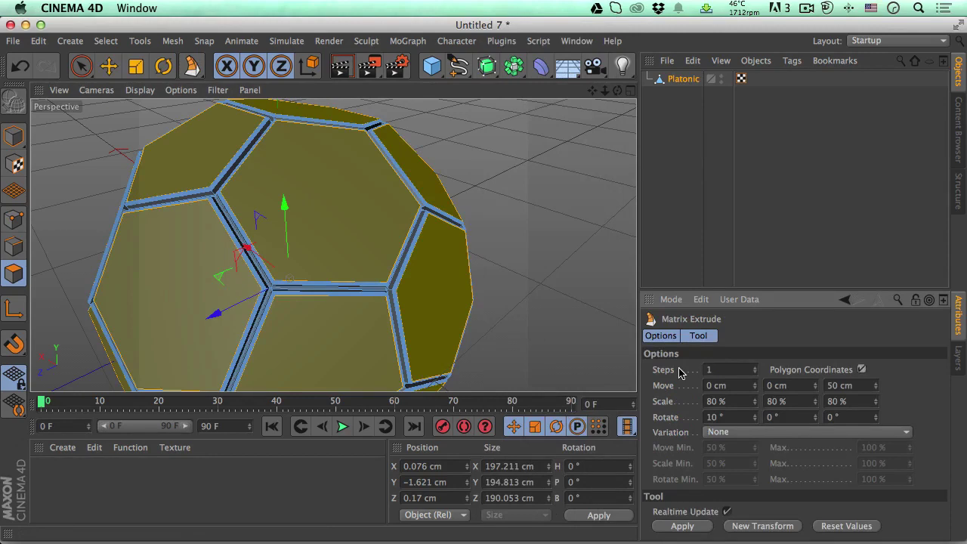
Matrix-extrude the panels with a Z move of 3 cm and a scale of 90% on all three axes.
{"action": "key", "text": "Tab"}
{"action": "key", "text": "Tab"}
{"action": "key", "text": "Tab"}
{"action": "type", "text": "3"}
{"action": "key", "text": "Tab"}
{"action": "type", "text": "90"}
{"action": "key", "text": "Tab"}
{"action": "type", "text": "90"}
{"action": "key", "text": "Tab"}
{"action": "type", "text": "90"}
{"action": "key", "text": "Return"}
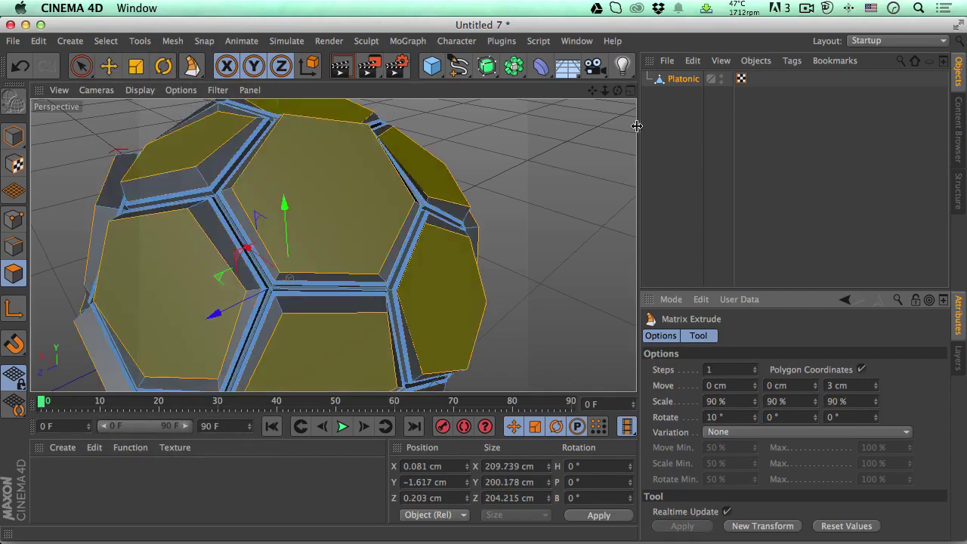
Set the Matrix Extrude's first rotation value to 0° and reduce its Z move to 2 cm.
{"action": "double_click", "coordinate": [731, 415]}
{"action": "type", "text": "0"}
{"action": "key", "text": "Return"}
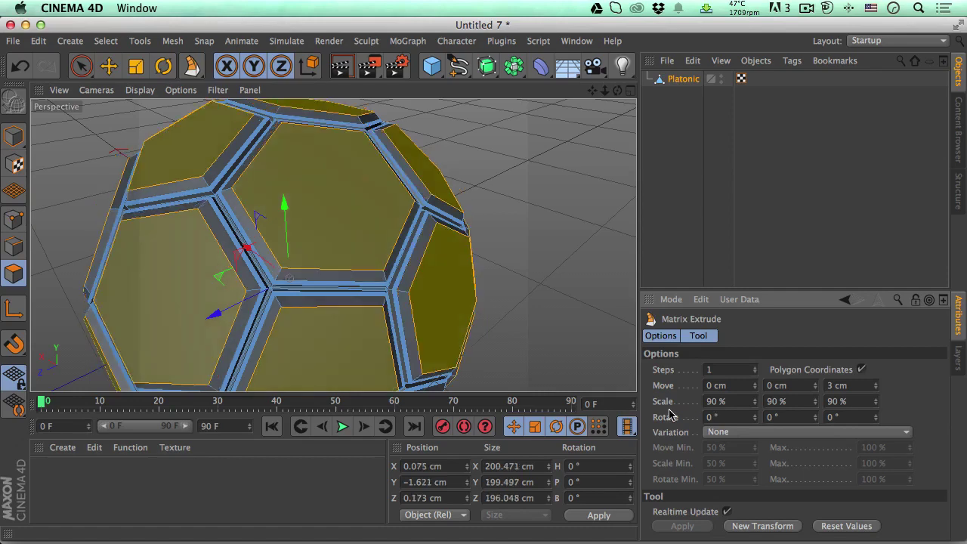
{"action": "scroll", "coordinate": [335, 246], "scroll_direction": "up", "scroll_amount": 5}
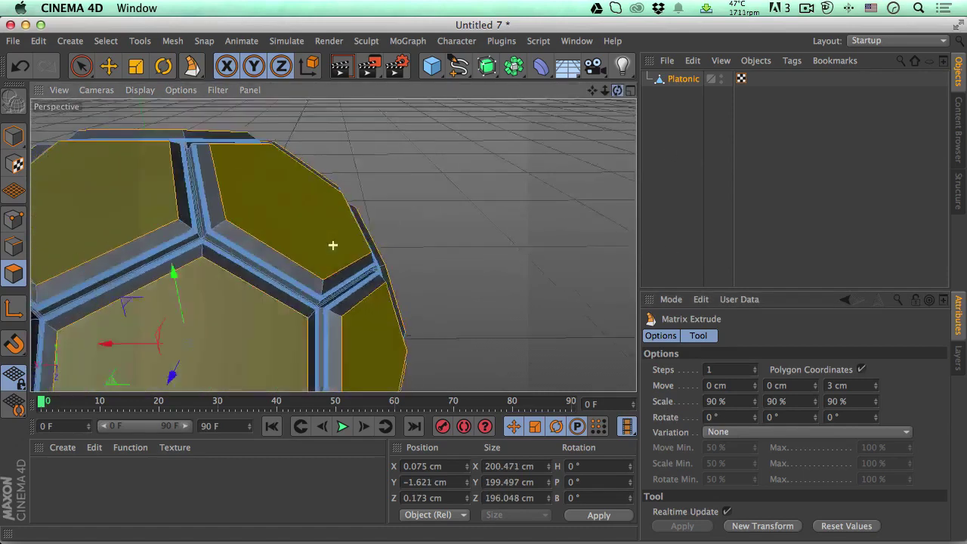
{"action": "left_click", "coordinate": [846, 385]}
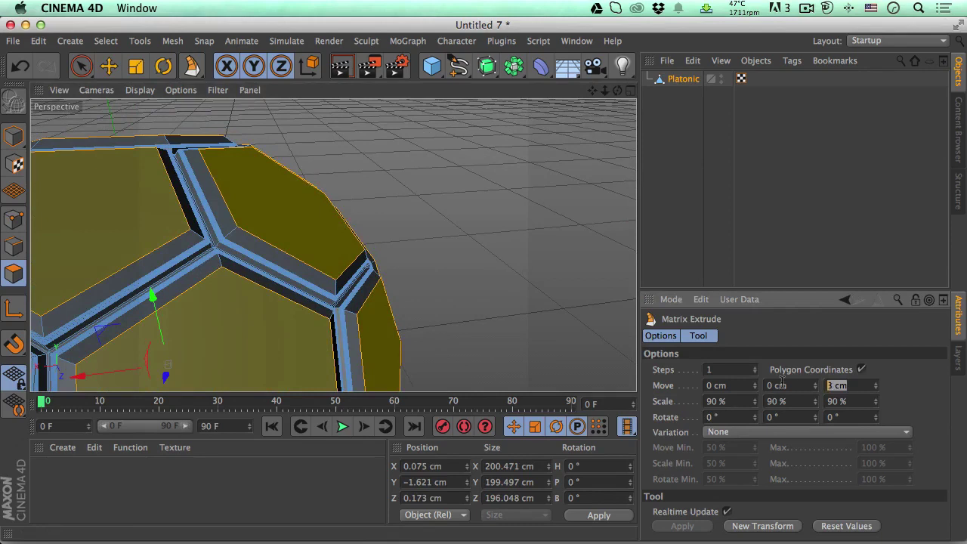
{"action": "type", "text": "2"}
{"action": "key", "text": "Return"}
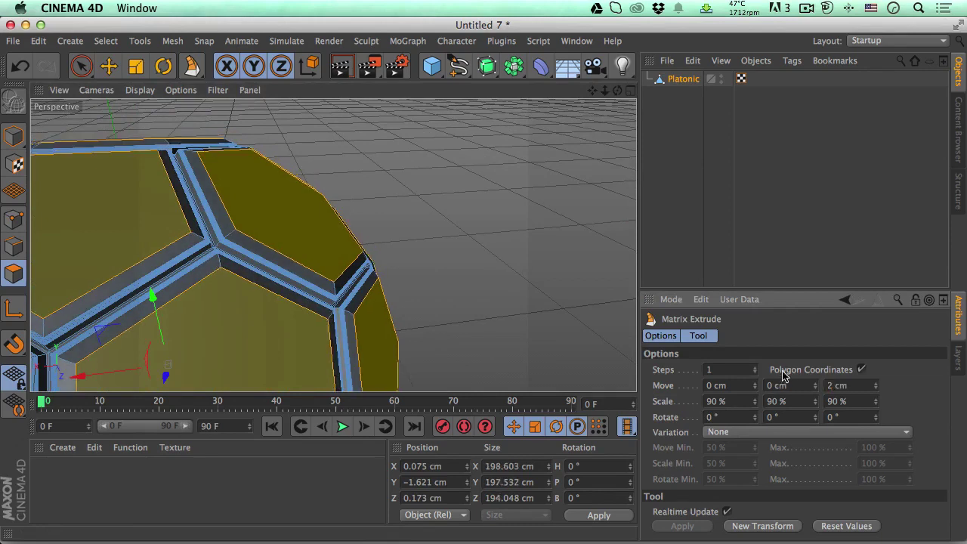
Add a second Matrix Extrude to the panels with a Z move of 1.5 cm and 70% scale on all axes.
{"action": "left_click", "coordinate": [763, 525]}
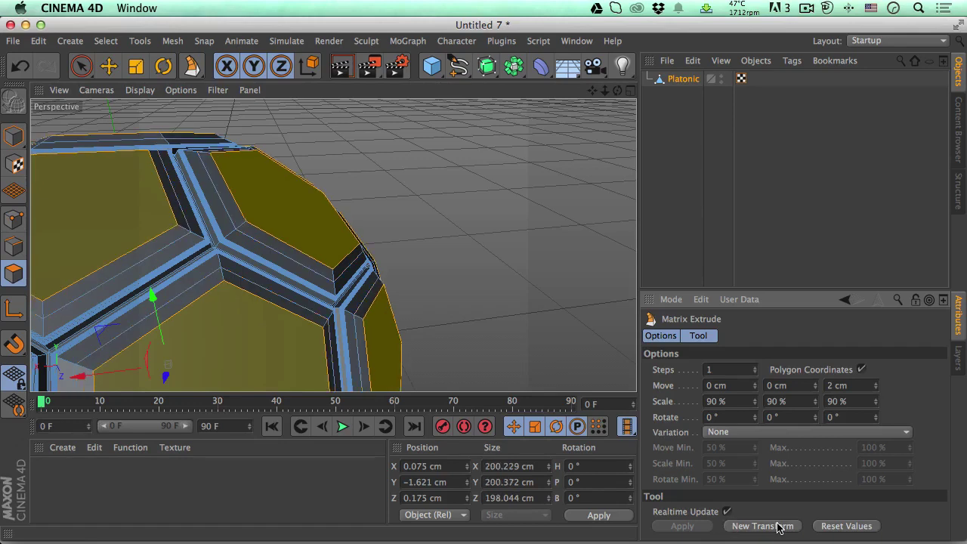
{"action": "left_click", "coordinate": [851, 386]}
{"action": "type", "text": "10"}
{"action": "key", "text": "Tab"}
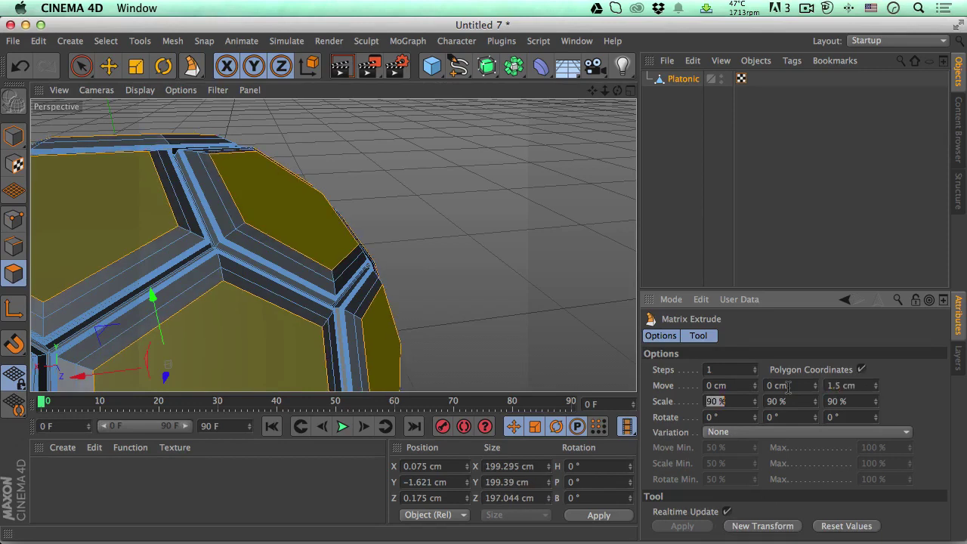
{"action": "type", "text": "70"}
{"action": "key", "text": "Tab"}
{"action": "type", "text": "70"}
{"action": "key", "text": "Tab"}
{"action": "type", "text": "7"}
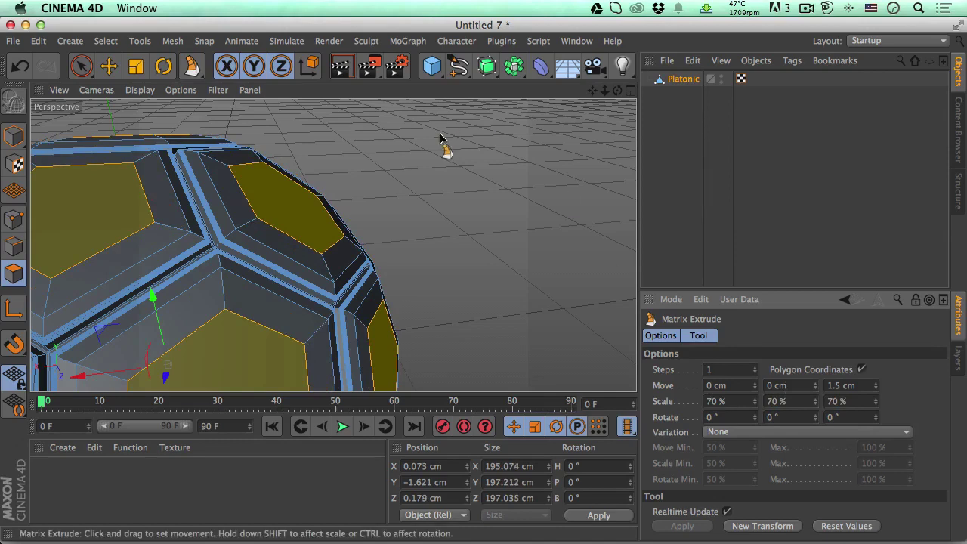
{"action": "mouse_move", "coordinate": [616, 91]}
{"action": "left_mouse_down"}
{"action": "mouse_move", "coordinate": [597, 94]}
{"action": "mouse_move", "coordinate": [613, 92]}
{"action": "left_mouse_up"}
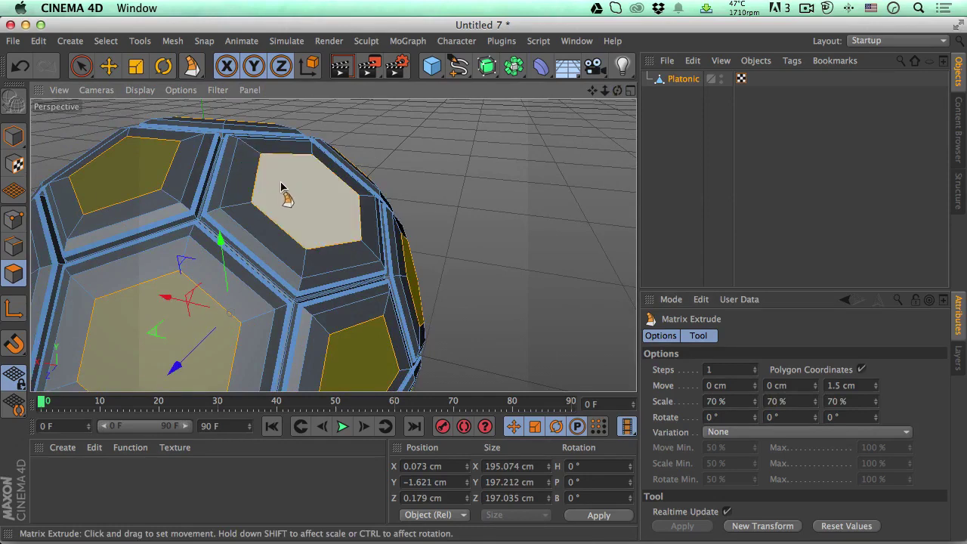
{"action": "left_click_drag", "start_coordinate": [617, 90], "coordinate": [593, 158]}
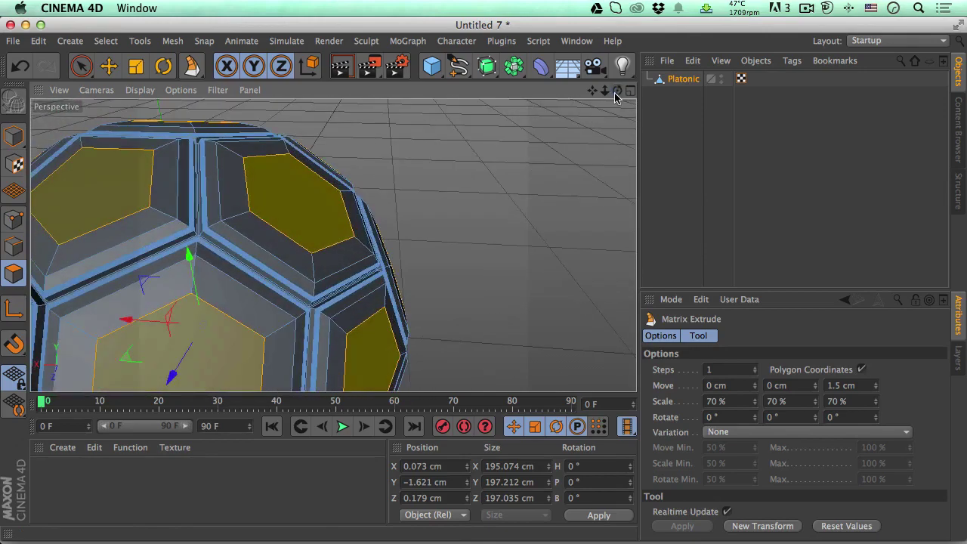
Add a third Matrix Extrude with a Z move of 1 cm and 50% scale on all axes, and deselect the ball.
{"action": "left_click", "coordinate": [767, 526]}
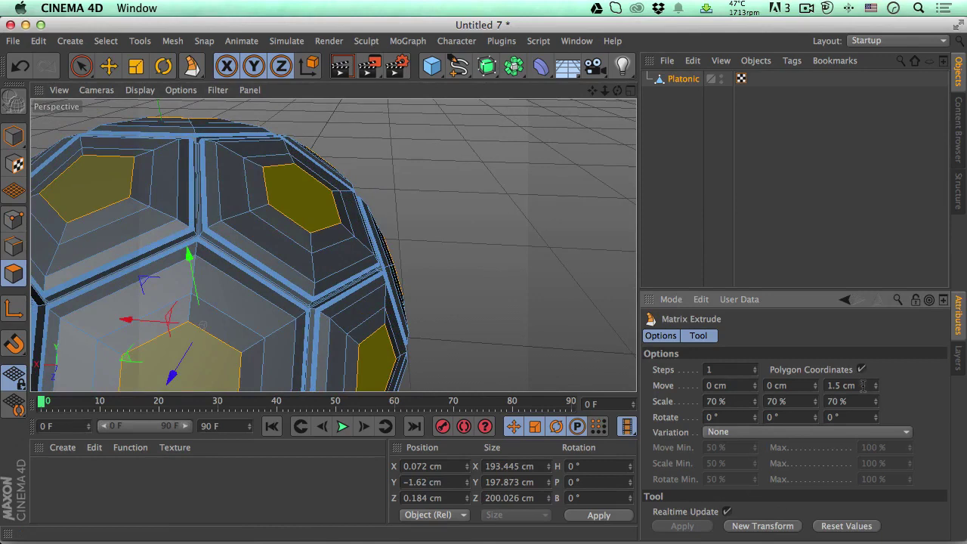
{"action": "left_click_drag", "start_coordinate": [862, 386], "coordinate": [806, 386]}
{"action": "type", "text": "1"}
{"action": "key", "text": "Tab"}
{"action": "type", "text": "50"}
{"action": "key", "text": "Tab"}
{"action": "type", "text": "50"}
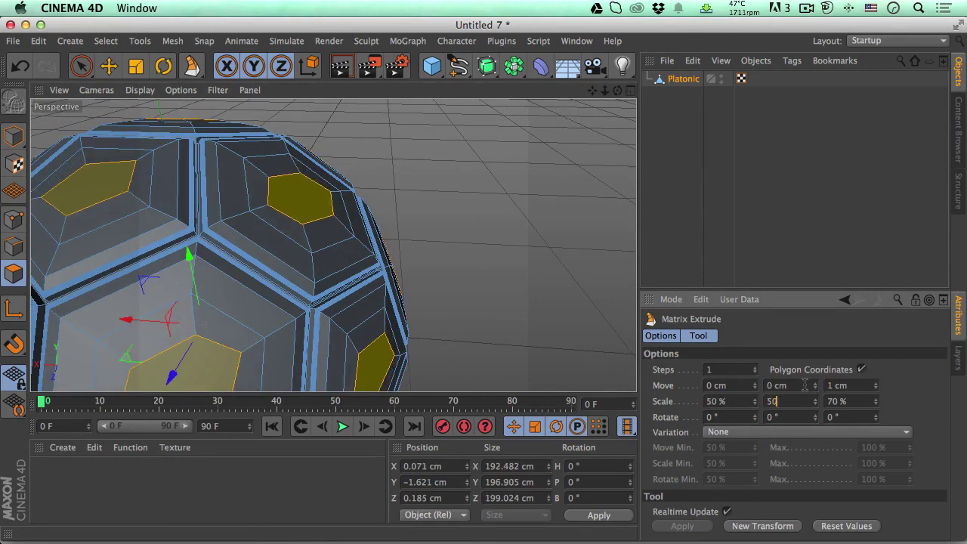
{"action": "key", "text": "Tab"}
{"action": "type", "text": "50"}
{"action": "key", "text": "Return"}
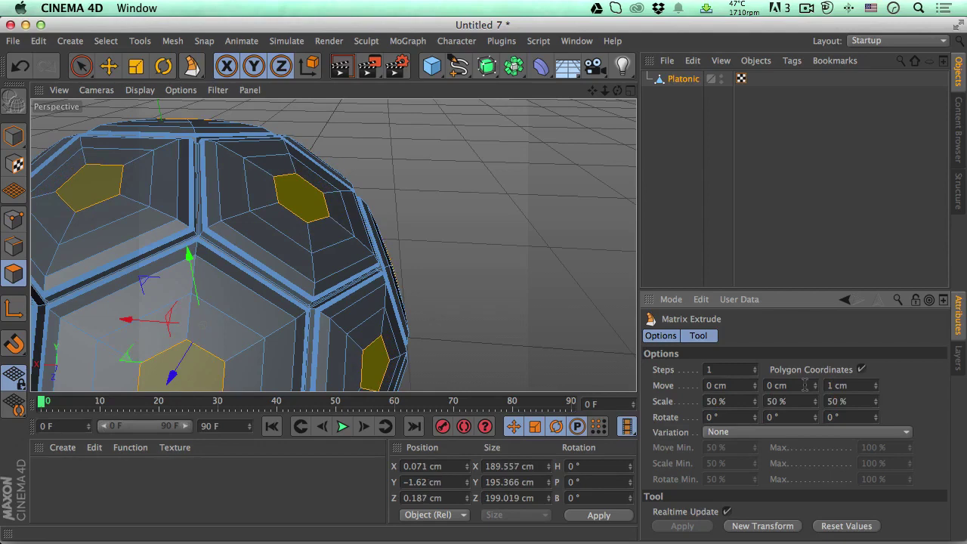
{"action": "left_click", "coordinate": [667, 195]}
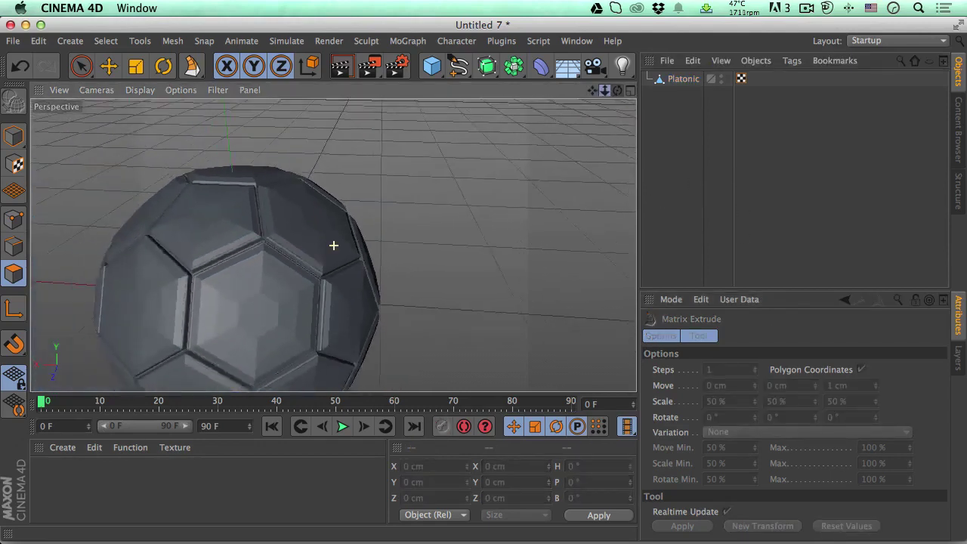
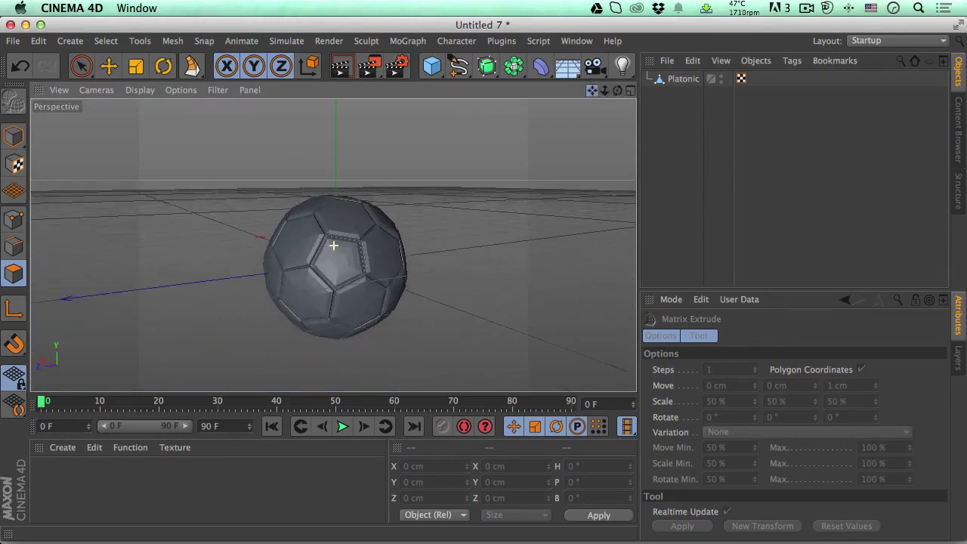
{"action": "left_click_drag", "start_coordinate": [332, 245], "coordinate": [334, 244]}
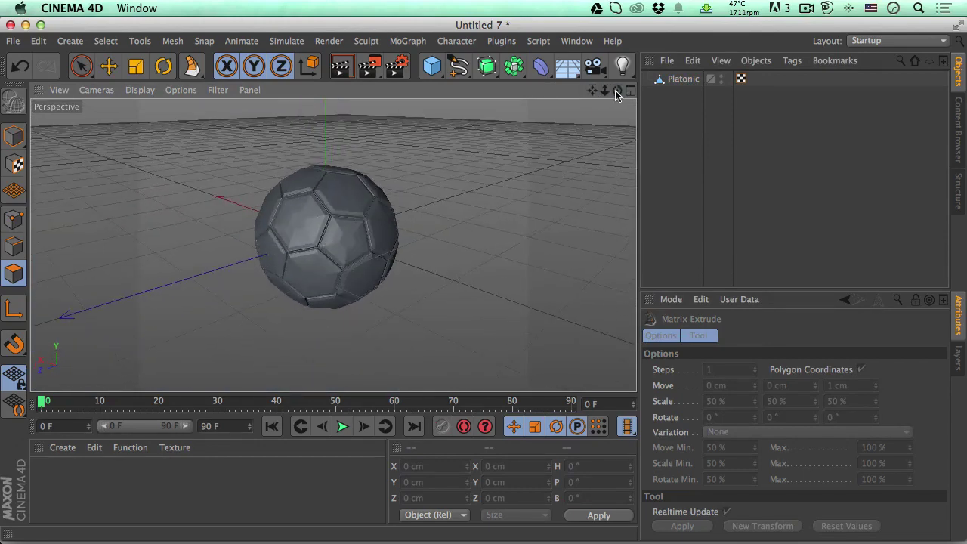
Add a Phong tag to the Platonic object, deselect it and get a closer view of the smoothed ball.
{"action": "left_click", "coordinate": [675, 80]}
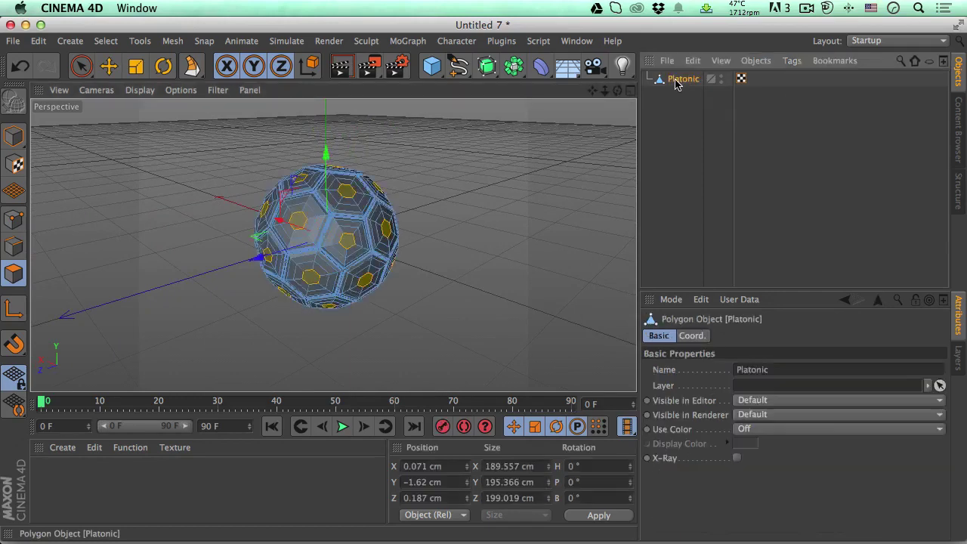
{"action": "right_click", "coordinate": [679, 81]}
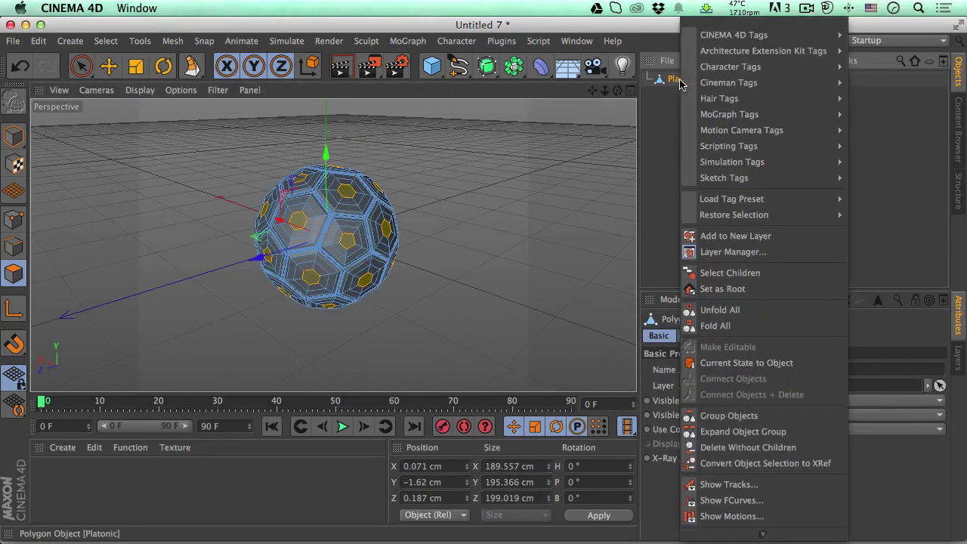
{"action": "mouse_move", "coordinate": [703, 38]}
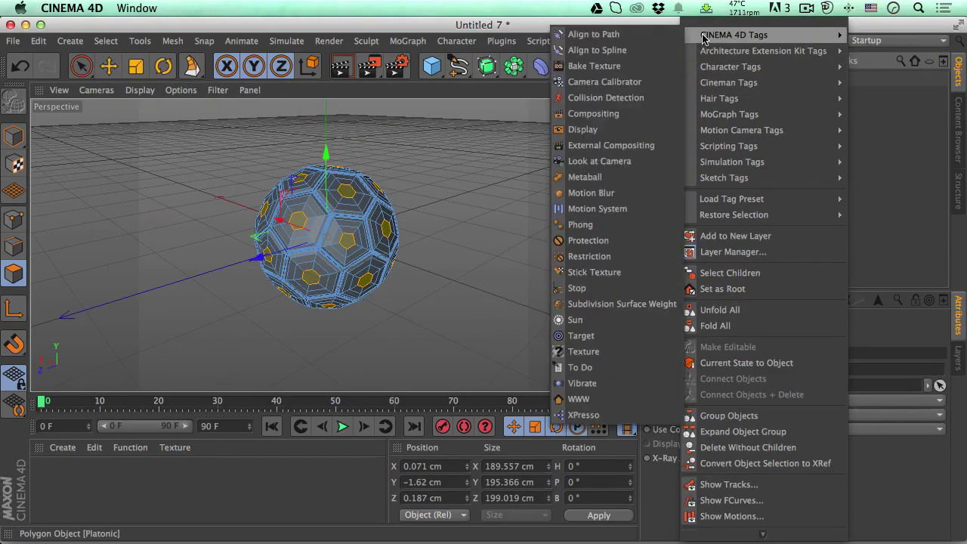
{"action": "left_click", "coordinate": [602, 224]}
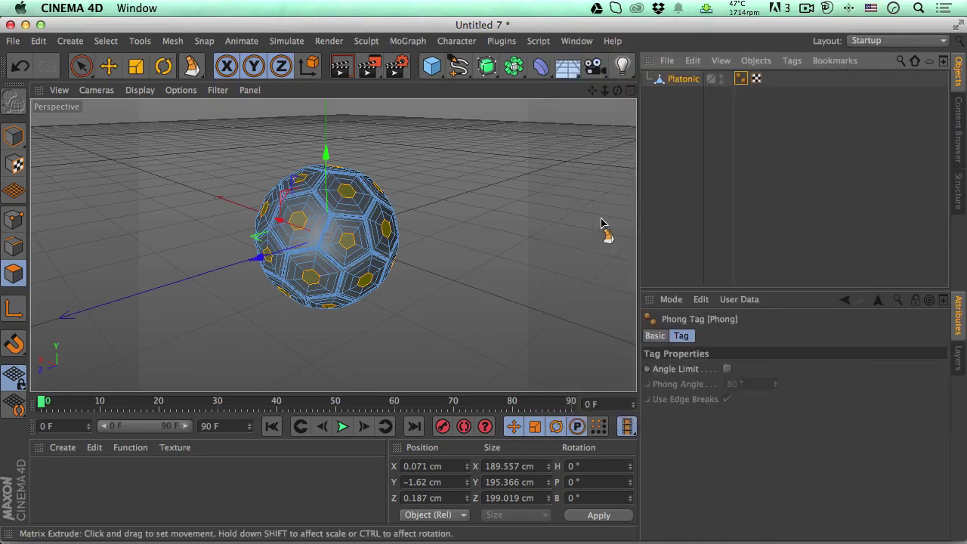
{"action": "left_click", "coordinate": [693, 175]}
{"action": "left_click_drag", "start_coordinate": [605, 89], "coordinate": [332, 245]}
{"action": "mouse_move", "coordinate": [604, 92]}
{"action": "left_mouse_down"}
{"action": "mouse_move", "coordinate": [335, 244]}
{"action": "mouse_move", "coordinate": [594, 94]}
{"action": "mouse_move", "coordinate": [335, 244]}
{"action": "mouse_move", "coordinate": [618, 93]}
{"action": "left_mouse_up"}
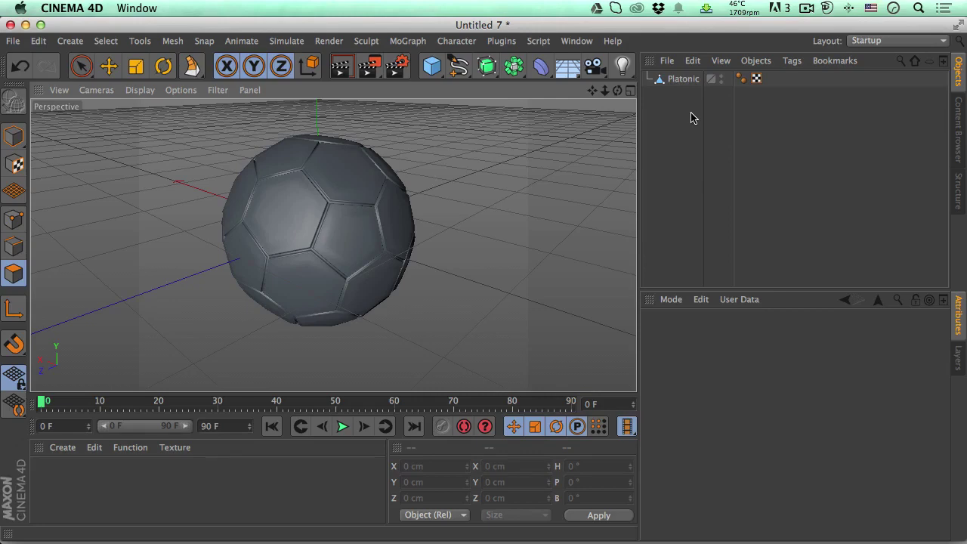
Create a new material and name it Greek Flag.
{"action": "left_click", "coordinate": [62, 452]}
{"action": "left_click", "coordinate": [87, 313]}
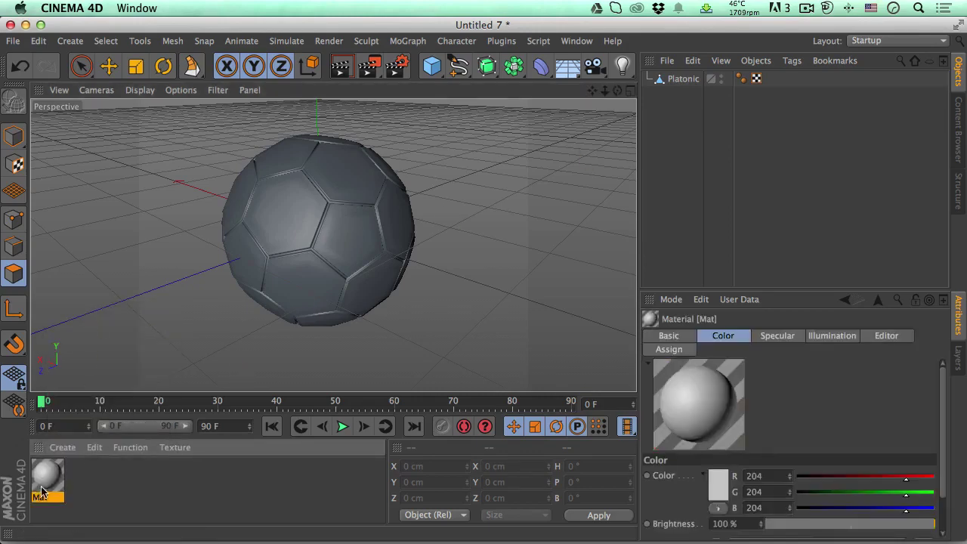
{"action": "double_click", "coordinate": [42, 491]}
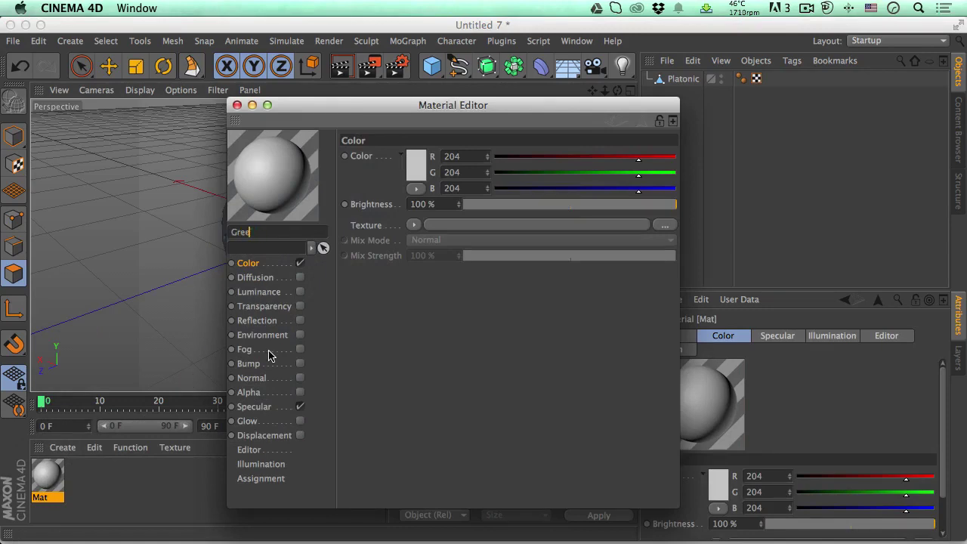
{"action": "type", "text": "Greek Flag"}
{"action": "key", "text": "Return"}
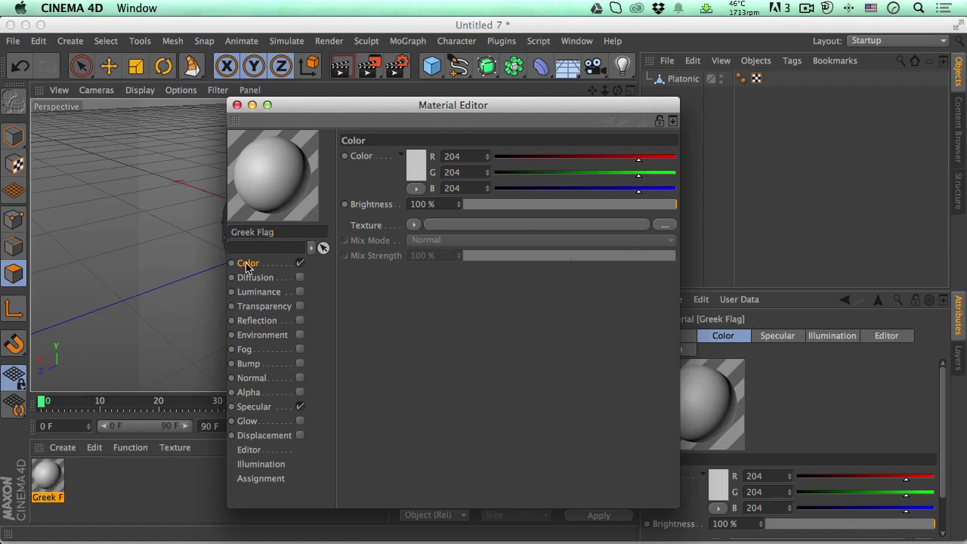
Load Greece.jpg from the ready flags folder as the material's Color texture without copying it to the project location.
{"action": "left_click", "coordinate": [666, 227]}
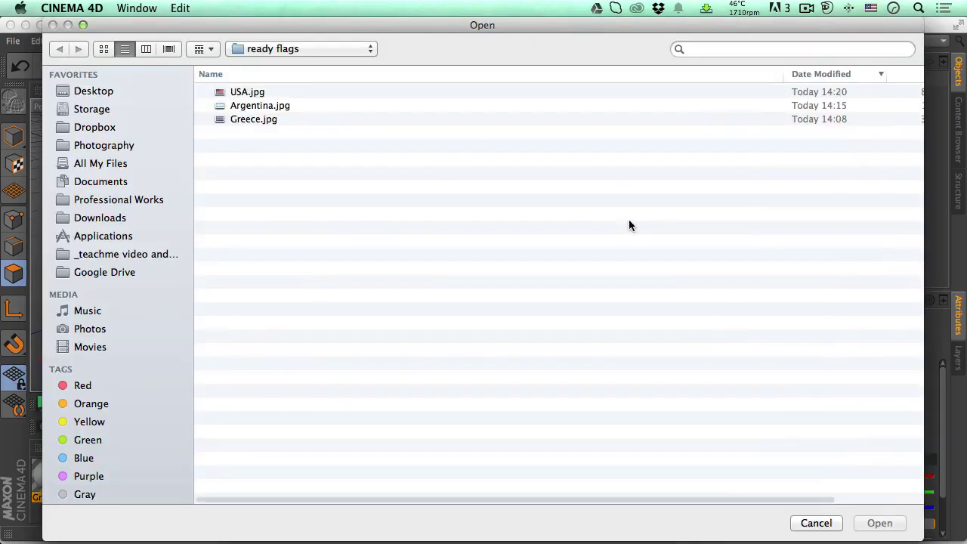
{"action": "left_click", "coordinate": [249, 121]}
{"action": "key", "text": "space"}
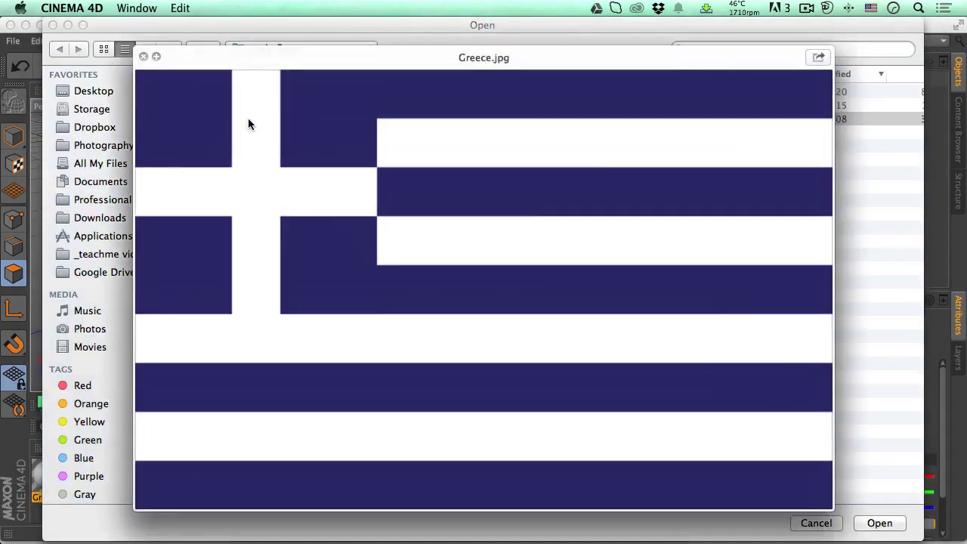
{"action": "key", "text": "space"}
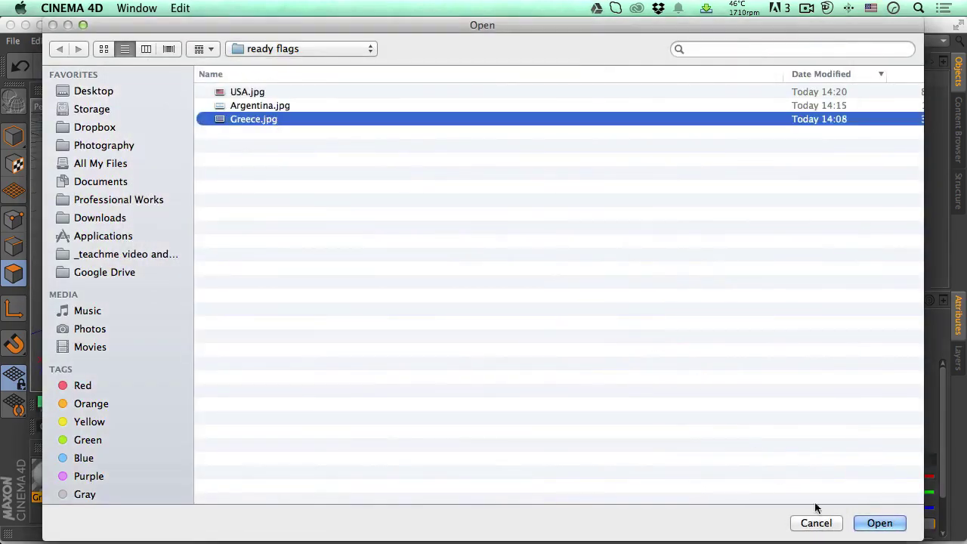
{"action": "left_click", "coordinate": [882, 522]}
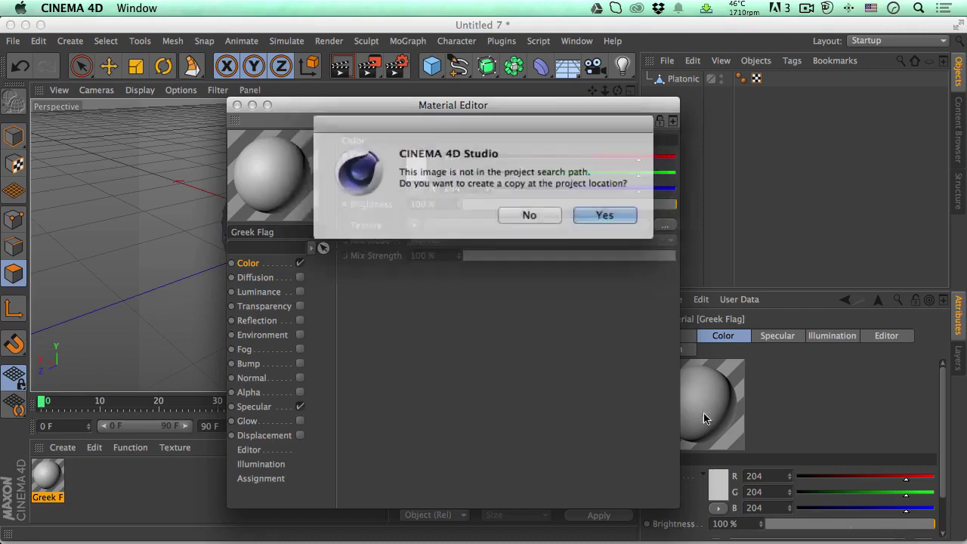
{"action": "left_click", "coordinate": [529, 213]}
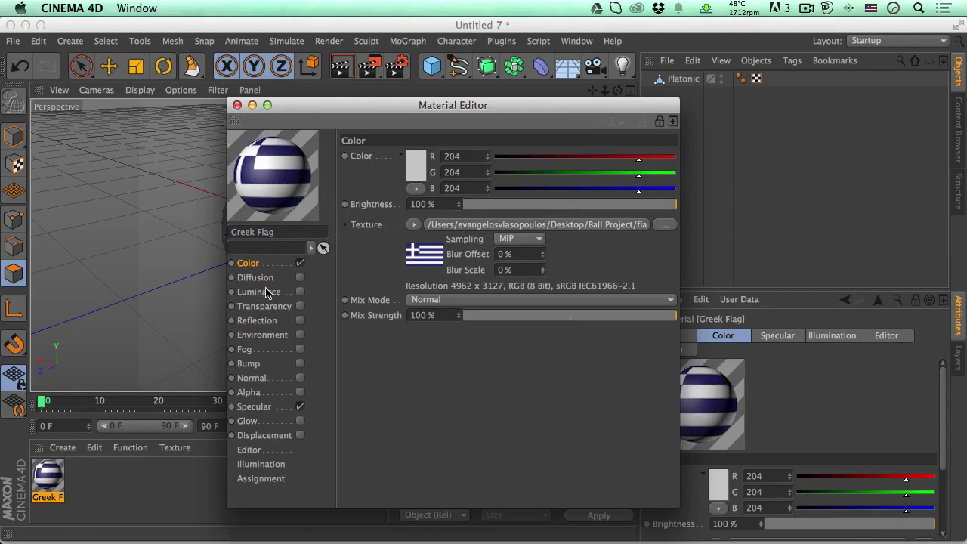
Enable Reflection on the Greek Flag material with a brightness of 25% and close the Material Editor.
{"action": "left_click", "coordinate": [257, 321]}
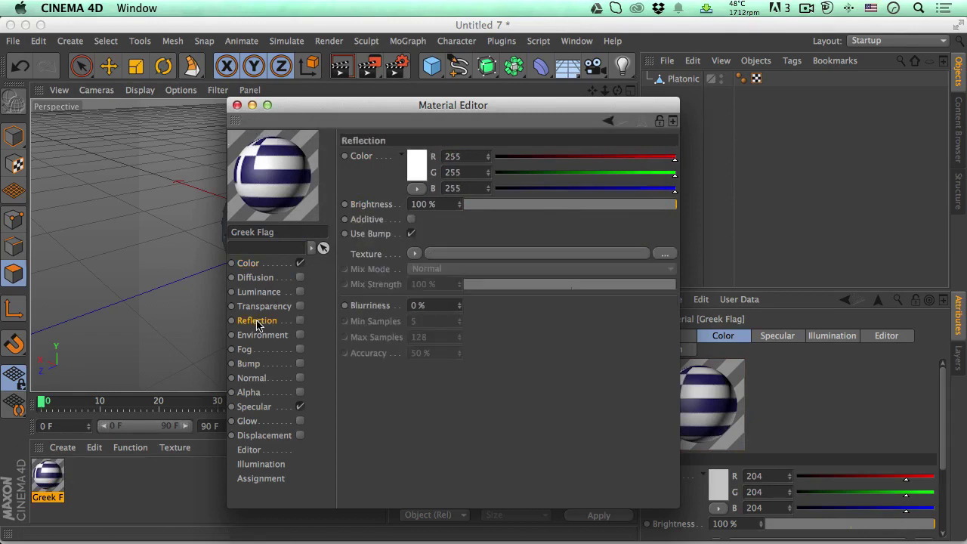
{"action": "left_click", "coordinate": [300, 321]}
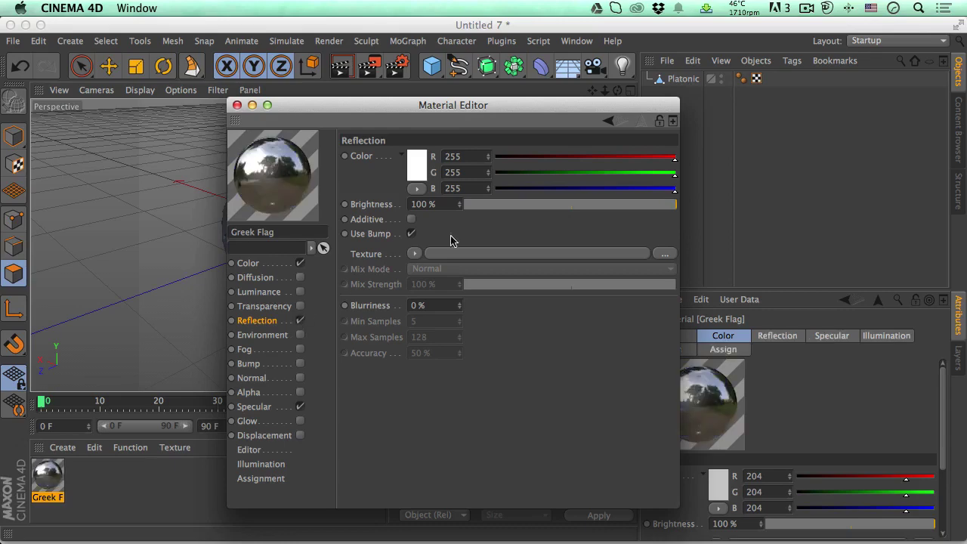
{"action": "left_click_drag", "start_coordinate": [499, 205], "coordinate": [511, 205]}
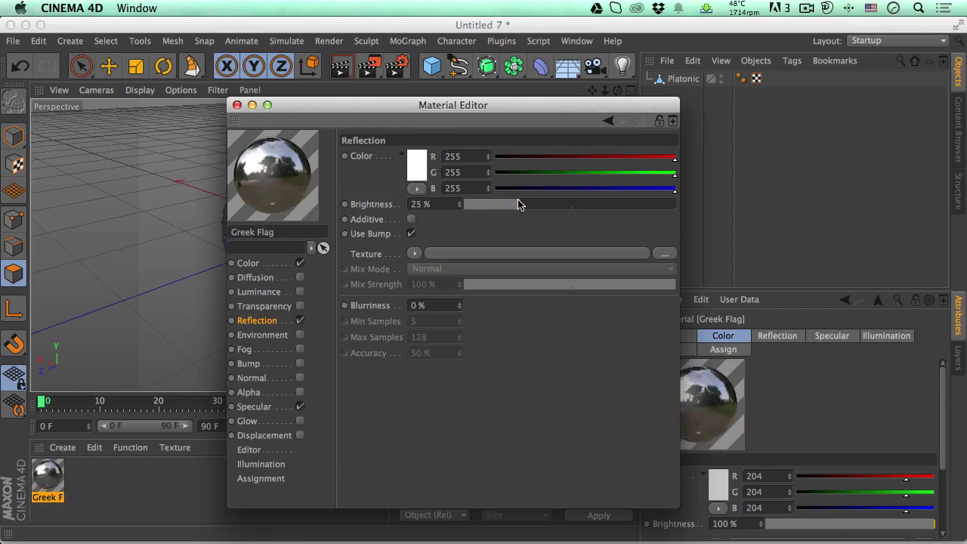
{"action": "left_click", "coordinate": [237, 105]}
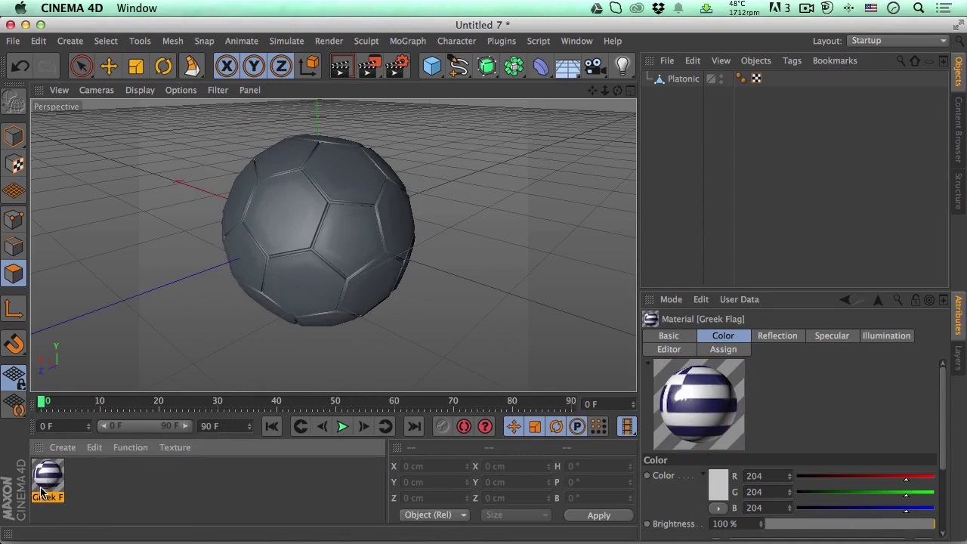
Apply the Greek Flag material to the ball and set its texture projection to Spherical.
{"action": "left_click_drag", "start_coordinate": [46, 485], "coordinate": [287, 276]}
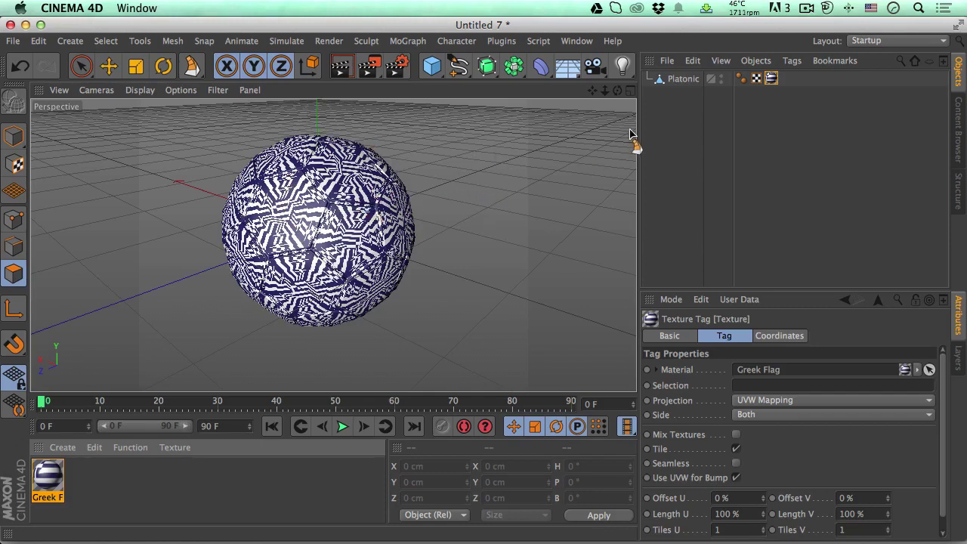
{"action": "left_click", "coordinate": [772, 80]}
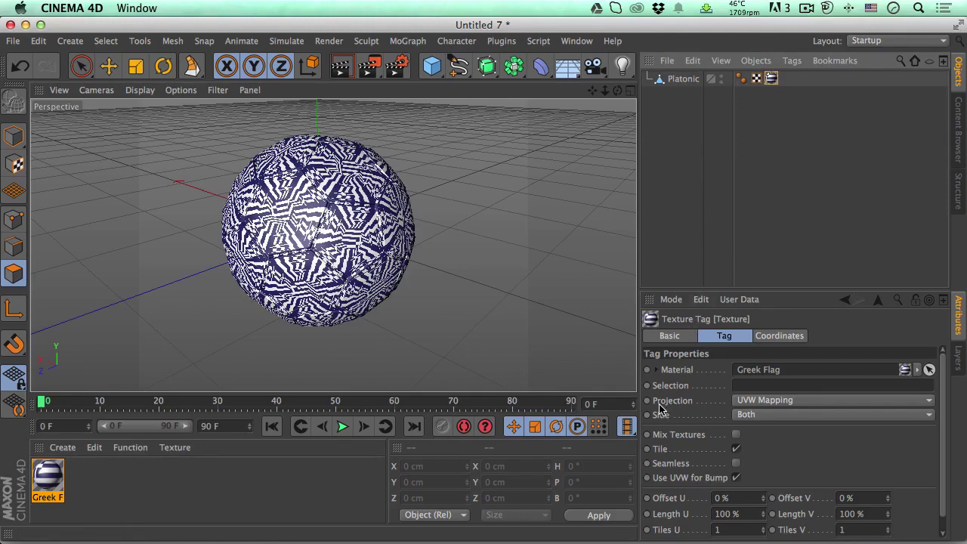
{"action": "left_click", "coordinate": [759, 406]}
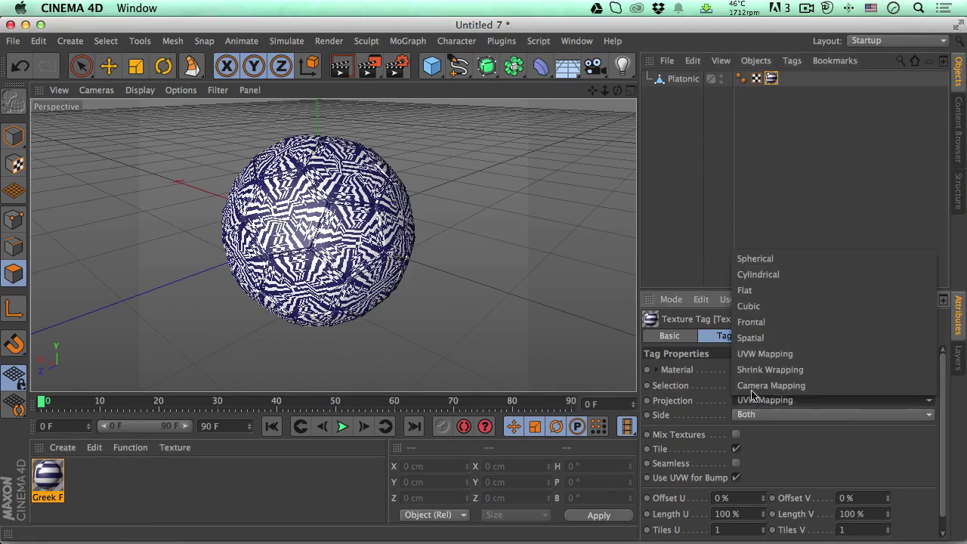
{"action": "left_click", "coordinate": [766, 260]}
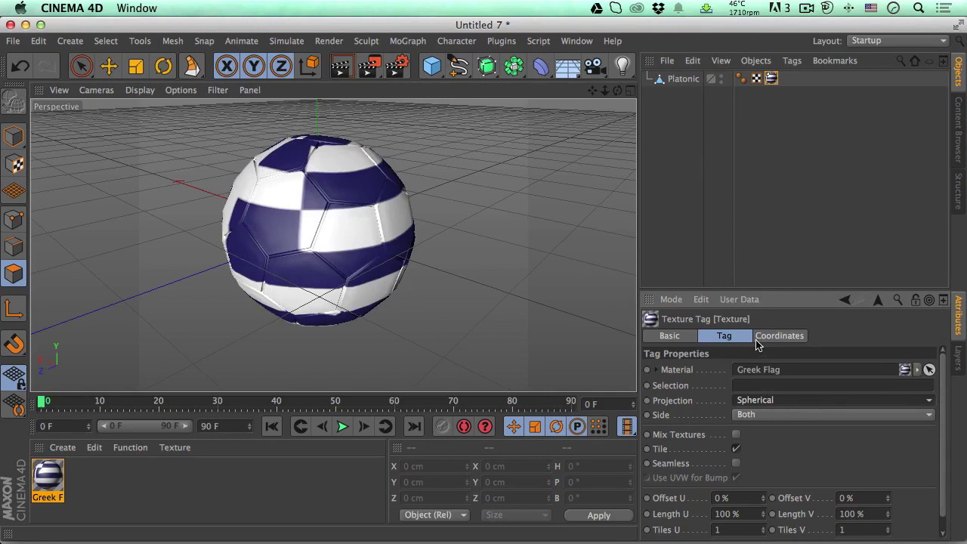
Enlarge the attributes area and set the flag texture's Offset U to 8% and Length U to 86.207%.
{"action": "left_click_drag", "start_coordinate": [751, 292], "coordinate": [759, 114]}
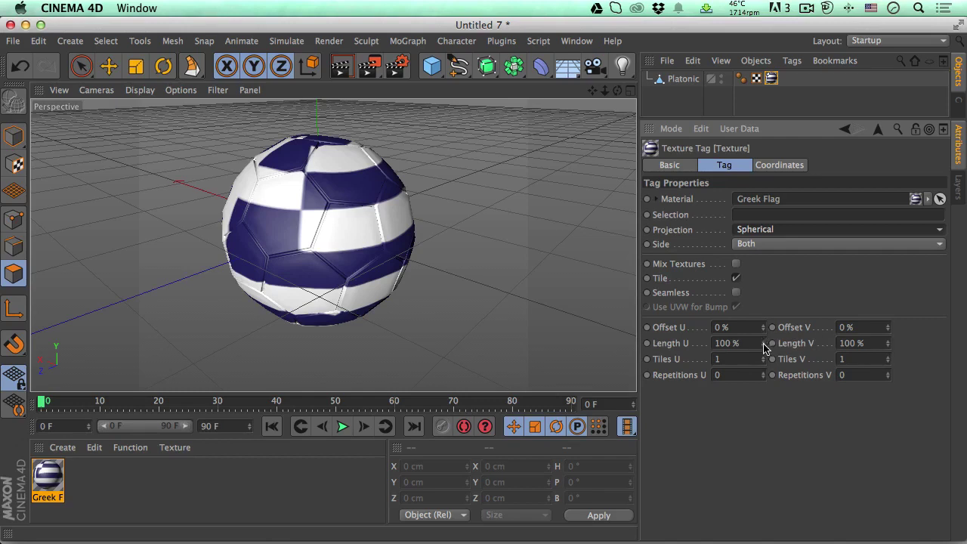
{"action": "left_click_drag", "start_coordinate": [764, 329], "coordinate": [763, 362]}
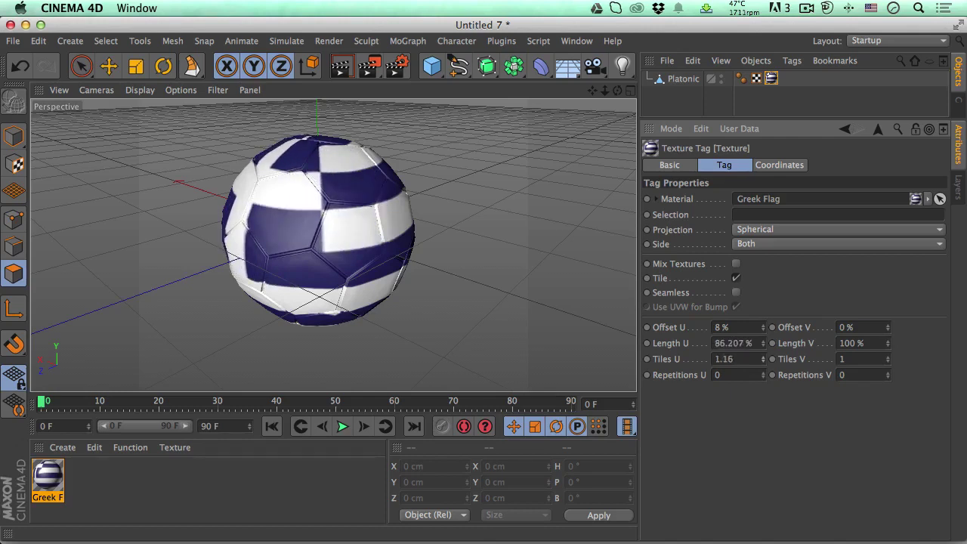
{"action": "left_click_drag", "start_coordinate": [889, 330], "coordinate": [888, 327]}
Add an omni light to the scene and move it out of the ball to a position above and in front of it.
{"action": "left_click_drag", "start_coordinate": [617, 90], "coordinate": [617, 127]}
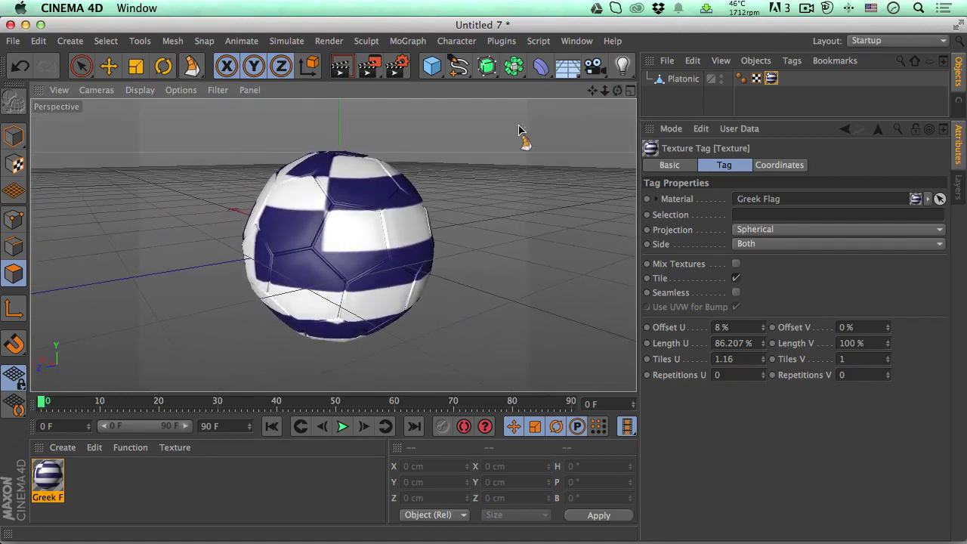
{"action": "left_click_drag", "start_coordinate": [594, 90], "coordinate": [585, 83]}
{"action": "left_click", "coordinate": [623, 67]}
{"action": "left_click", "coordinate": [657, 86]}
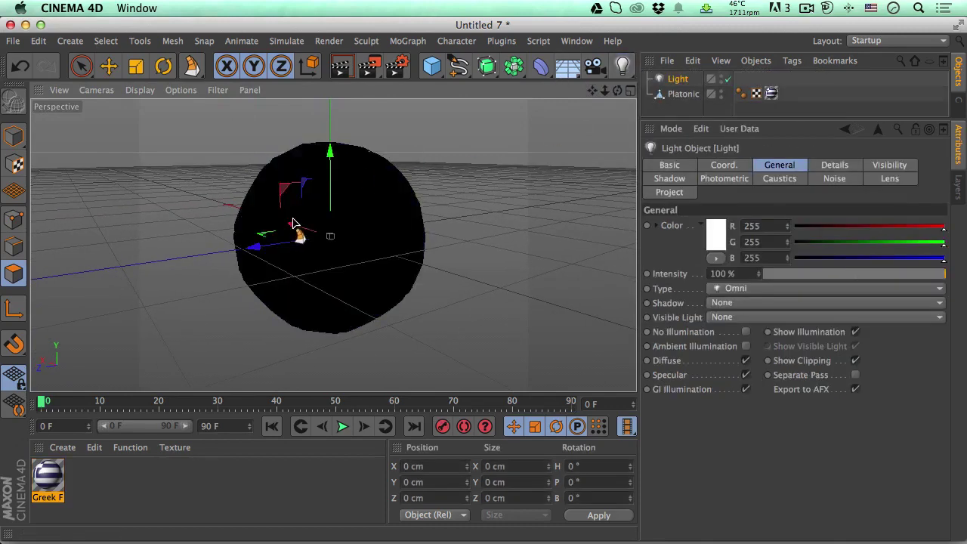
{"action": "left_click_drag", "start_coordinate": [327, 249], "coordinate": [281, 362]}
{"action": "left_click_drag", "start_coordinate": [361, 281], "coordinate": [364, 49]}
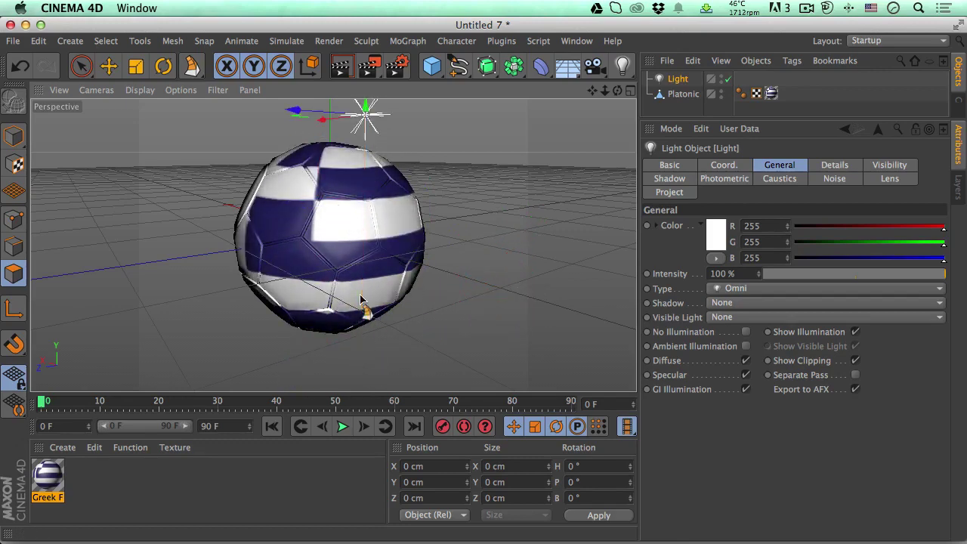
Set the light's shadow to Shadow Maps (Soft) and render the active view.
{"action": "left_click", "coordinate": [732, 302]}
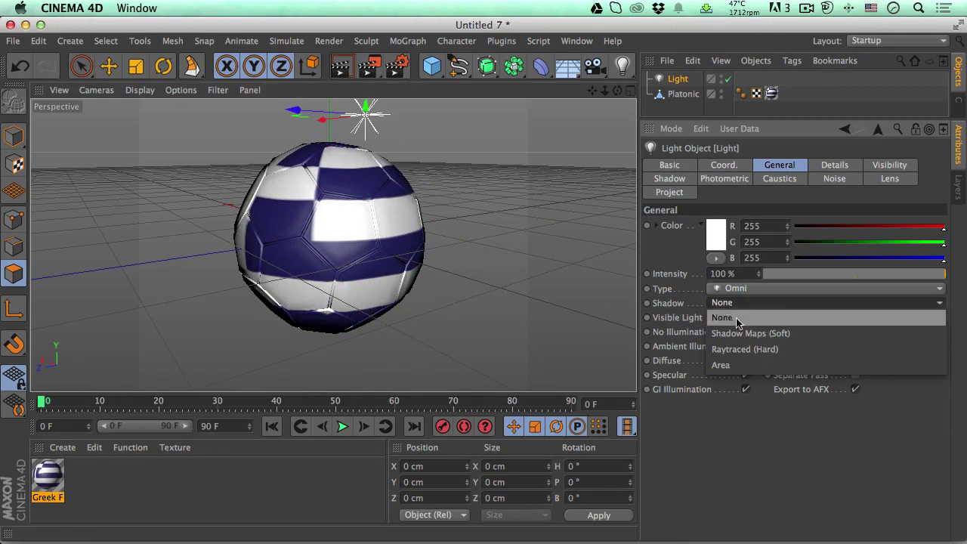
{"action": "left_click", "coordinate": [750, 333]}
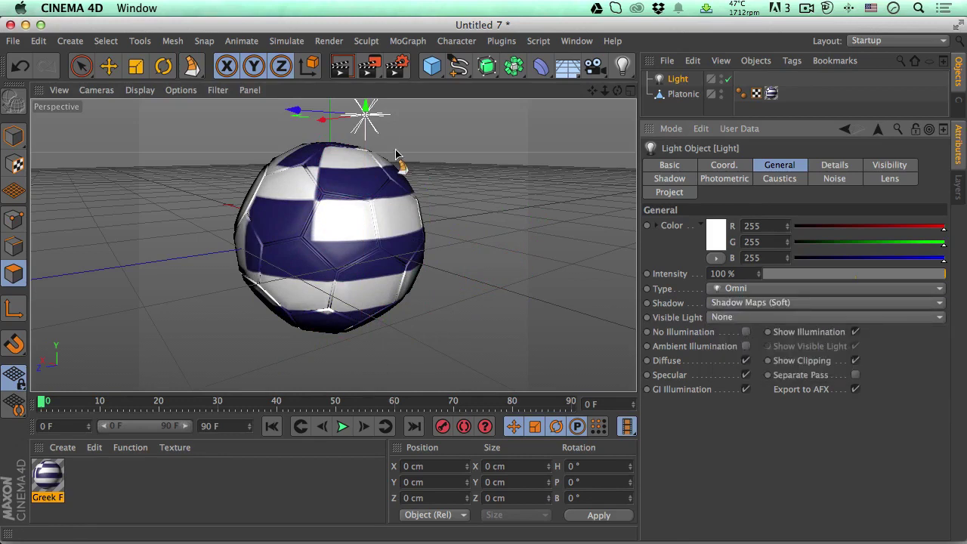
{"action": "left_click", "coordinate": [341, 68]}
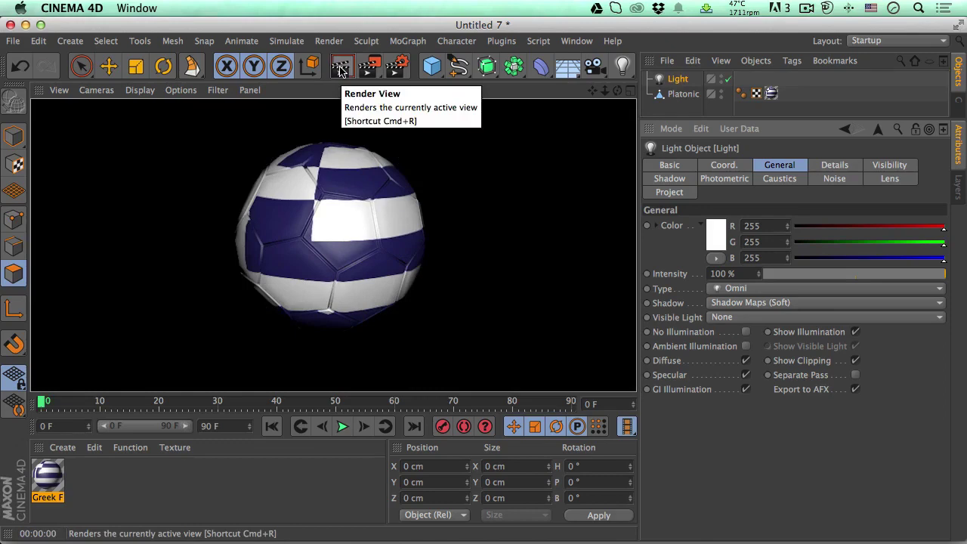
Raise the Greek Flag material's reflection brightness to 40% and render the active view again.
{"action": "left_click", "coordinate": [106, 494]}
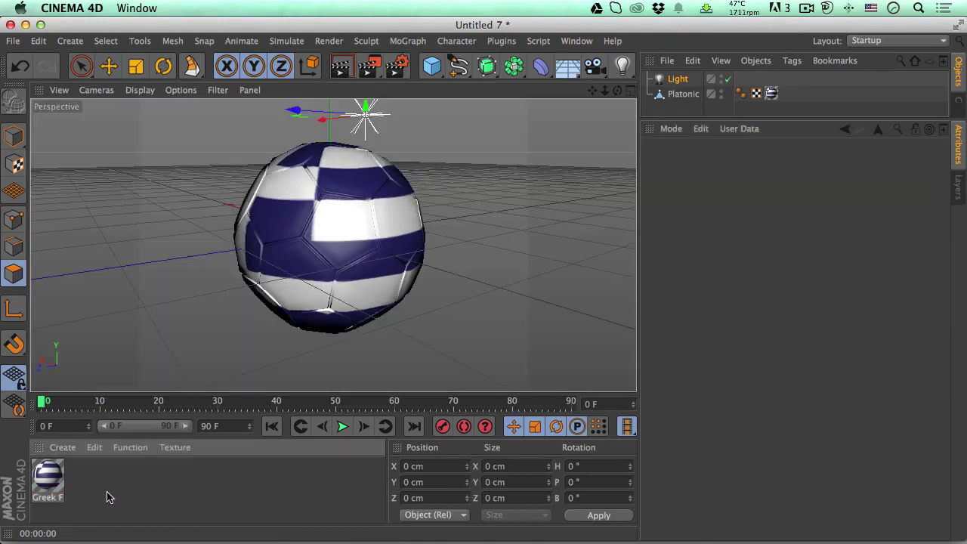
{"action": "double_click", "coordinate": [48, 477]}
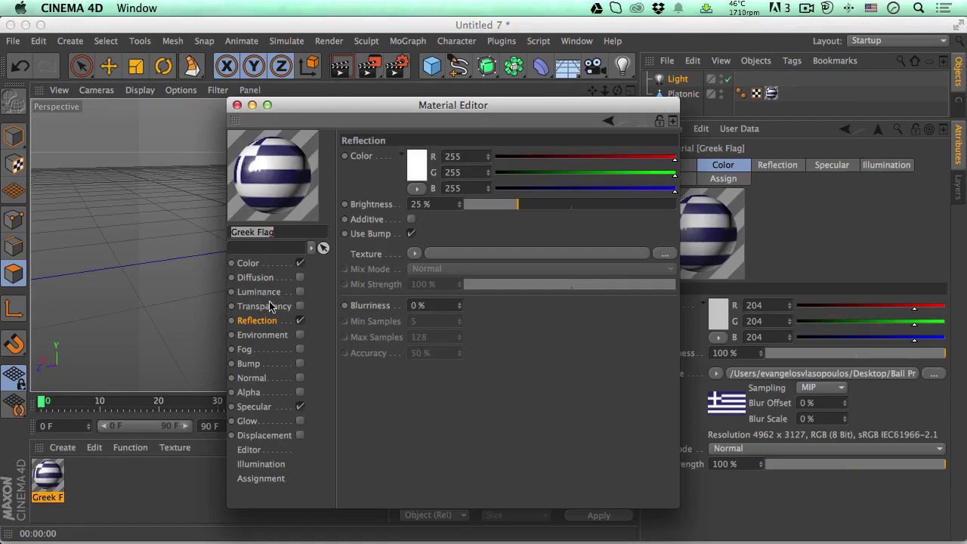
{"action": "left_click", "coordinate": [264, 321]}
{"action": "left_click_drag", "start_coordinate": [514, 210], "coordinate": [556, 204]}
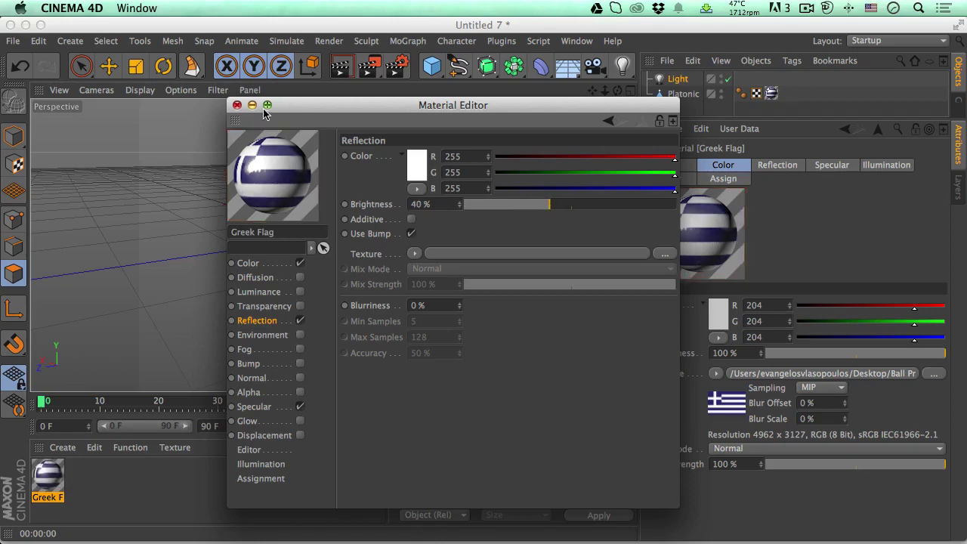
{"action": "left_click", "coordinate": [236, 105]}
{"action": "left_click", "coordinate": [348, 75]}
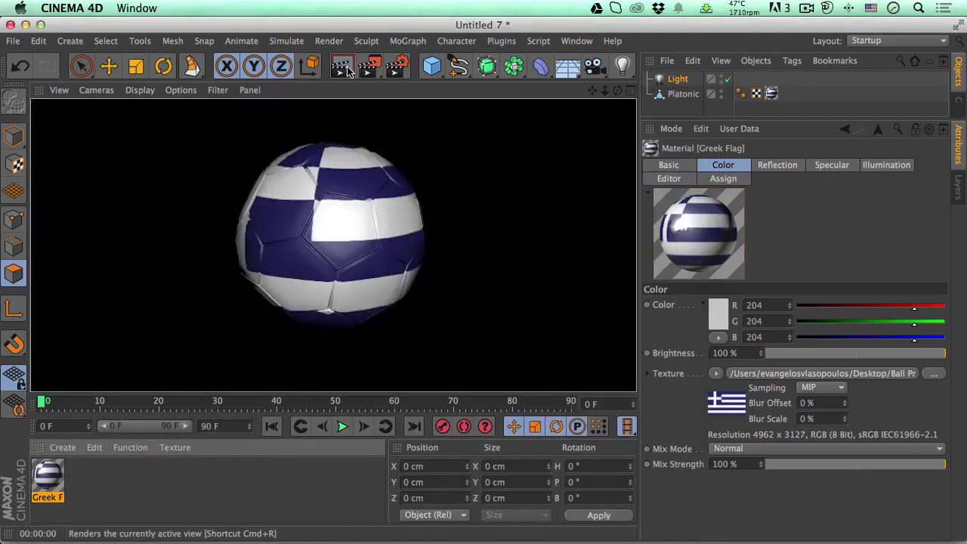
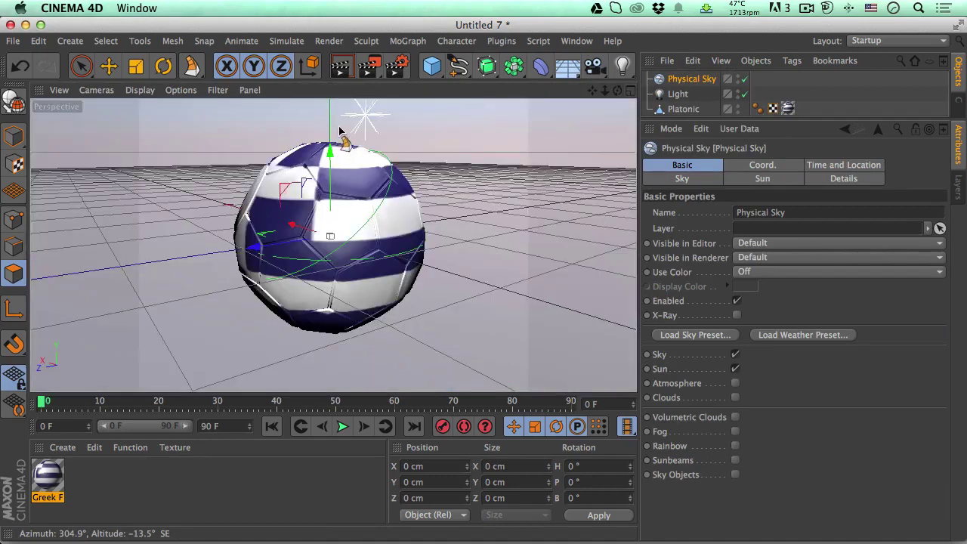
Render the perspective view with the Physical Sky in the scene.
{"action": "left_click", "coordinate": [342, 67]}
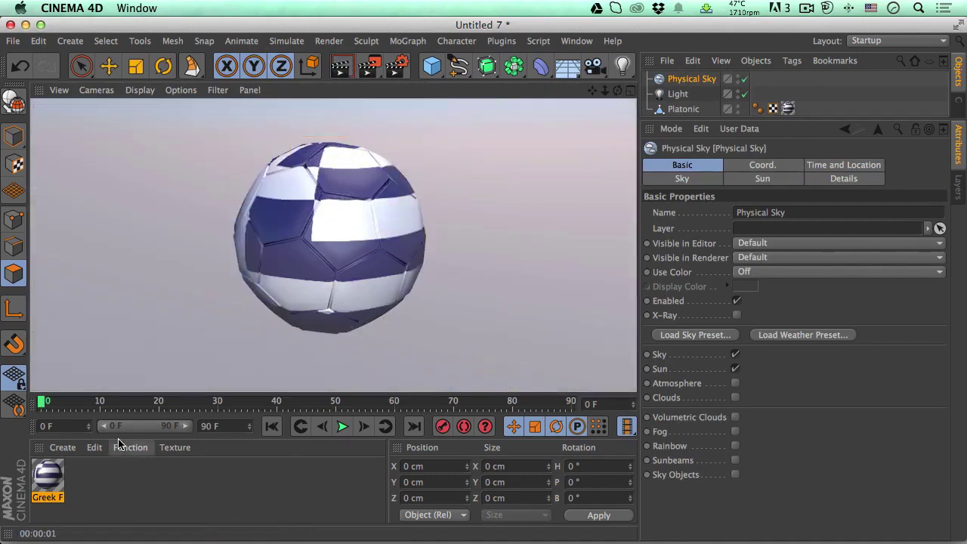
Lower the Greek Flag material's reflection brightness to 20% and render the active view again.
{"action": "mouse_move", "coordinate": [50, 480]}
{"action": "left_mouse_down"}
{"action": "mouse_move", "coordinate": [285, 216]}
{"action": "mouse_move", "coordinate": [382, 179]}
{"action": "mouse_move", "coordinate": [313, 320]}
{"action": "mouse_move", "coordinate": [55, 483]}
{"action": "left_mouse_up"}
{"action": "double_click", "coordinate": [55, 483]}
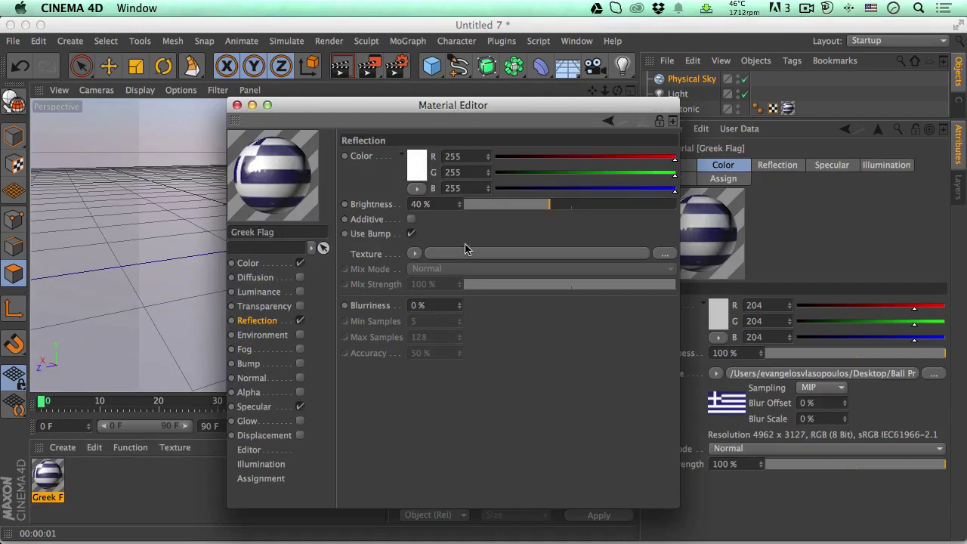
{"action": "left_click_drag", "start_coordinate": [531, 204], "coordinate": [506, 207]}
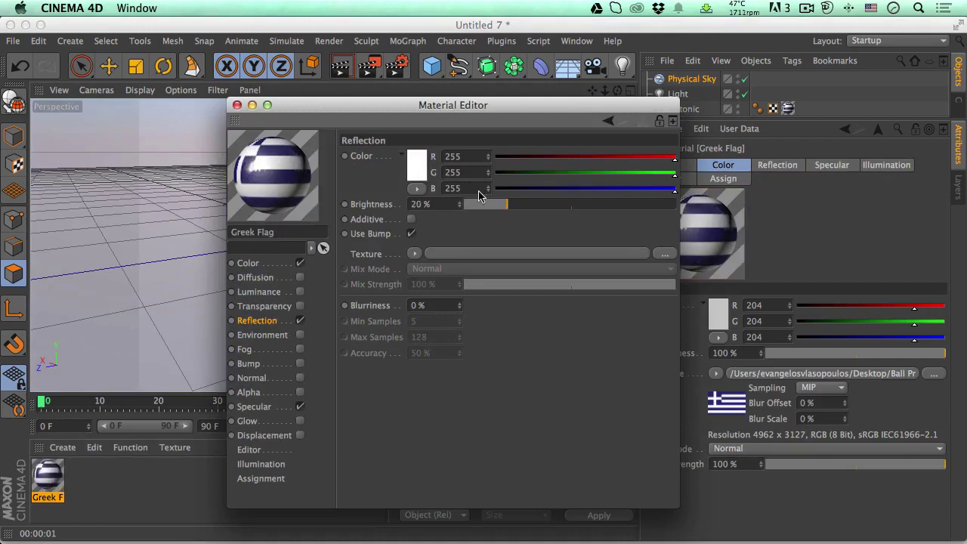
{"action": "left_click", "coordinate": [236, 105]}
{"action": "left_click", "coordinate": [339, 66]}
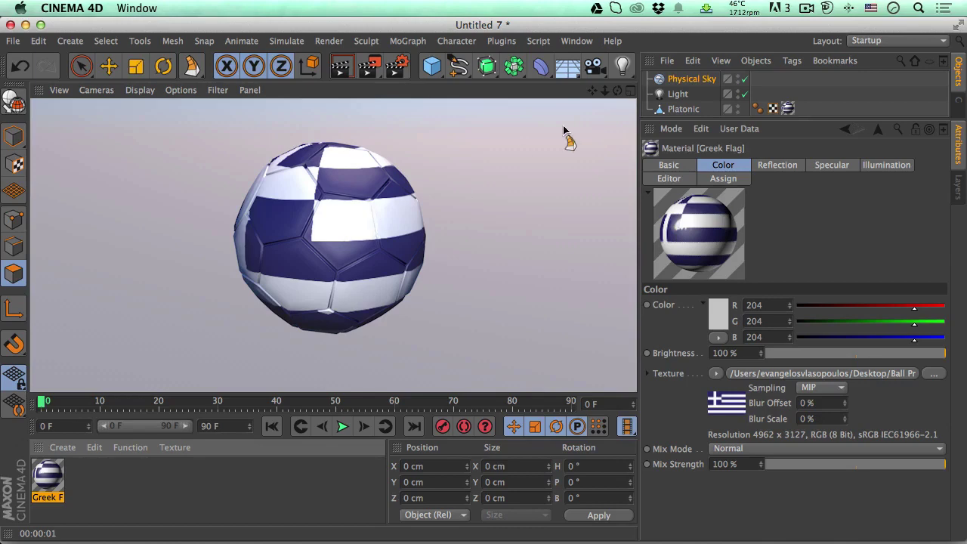
Enlarge the object list area and rename the Platonic object to Ball.
{"action": "left_click_drag", "start_coordinate": [682, 119], "coordinate": [682, 232]}
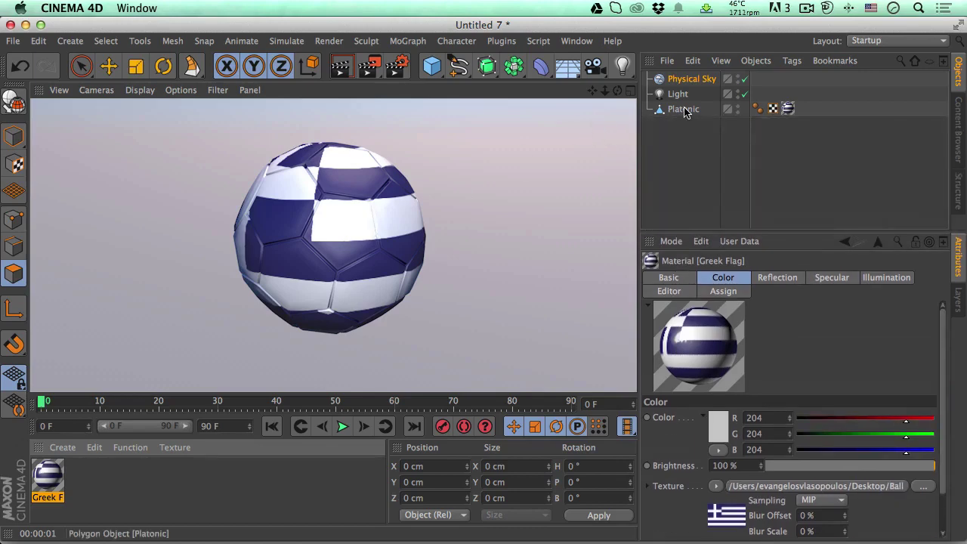
{"action": "double_click", "coordinate": [683, 109]}
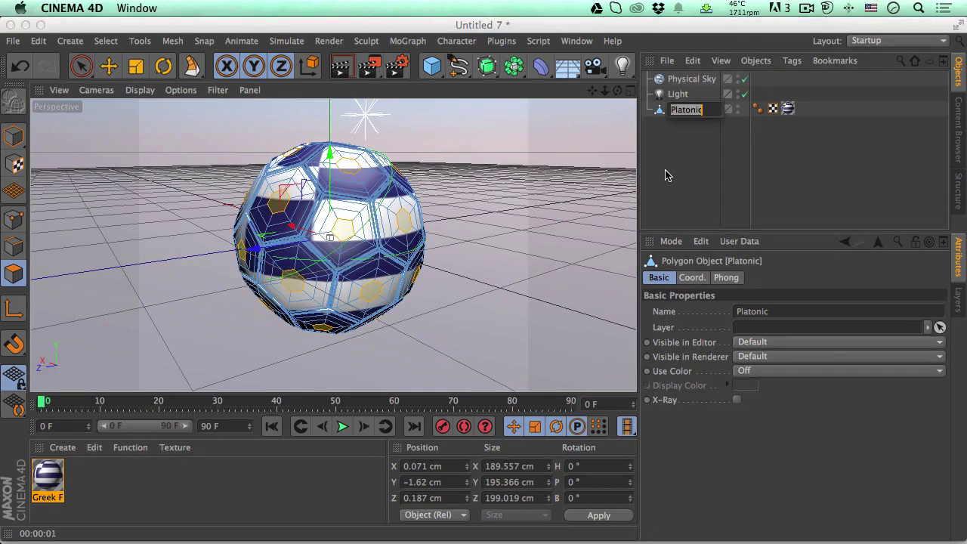
{"action": "type", "text": "Ball"}
{"action": "key", "text": "Return"}
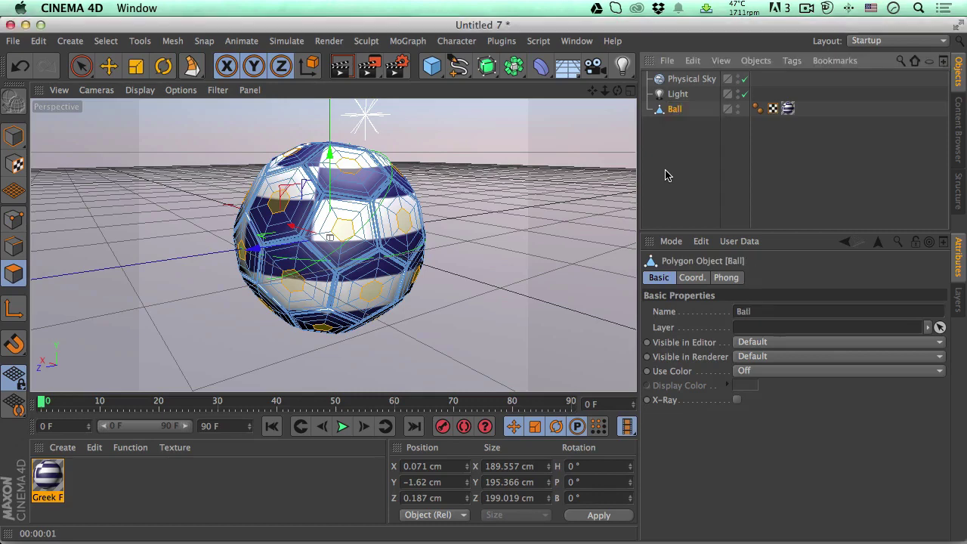
{"action": "left_click", "coordinate": [665, 175]}
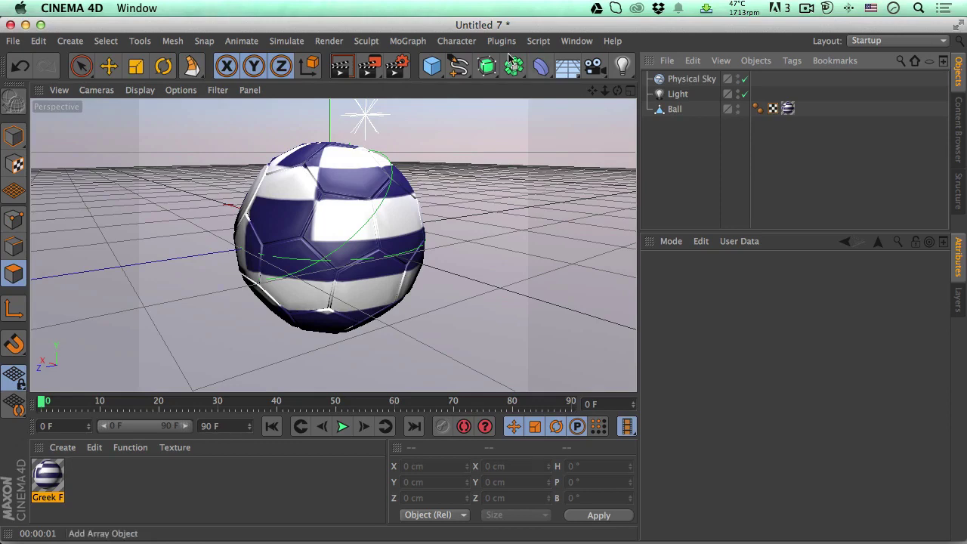
Add a Spherify deformer and make it a child of the Ball object.
{"action": "left_click", "coordinate": [541, 67]}
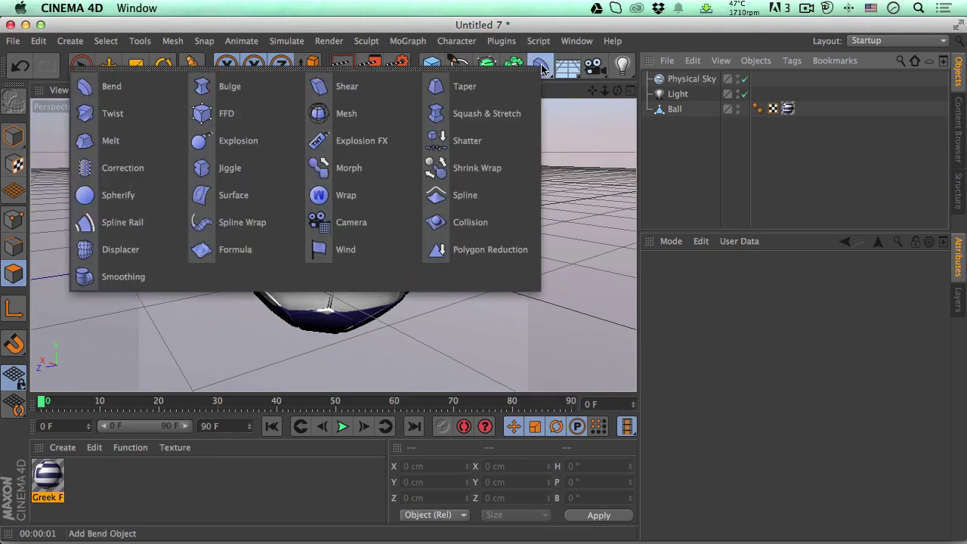
{"action": "left_click", "coordinate": [119, 197]}
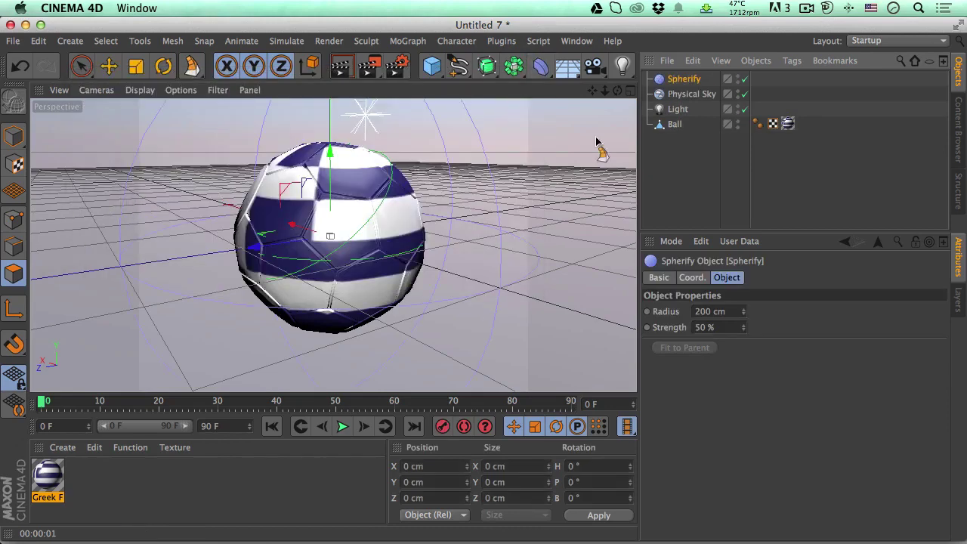
{"action": "left_click_drag", "start_coordinate": [677, 83], "coordinate": [680, 124]}
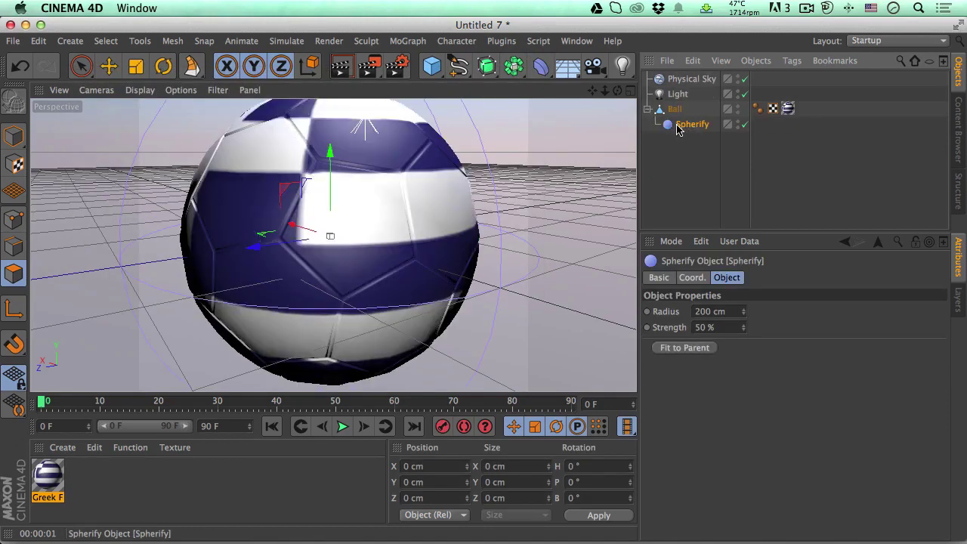
Render the spherified ball in full view and again in close-up to inspect its seams and edges.
{"action": "mouse_move", "coordinate": [604, 90]}
{"action": "left_mouse_down"}
{"action": "mouse_move", "coordinate": [604, 106]}
{"action": "mouse_move", "coordinate": [605, 92]}
{"action": "left_mouse_up"}
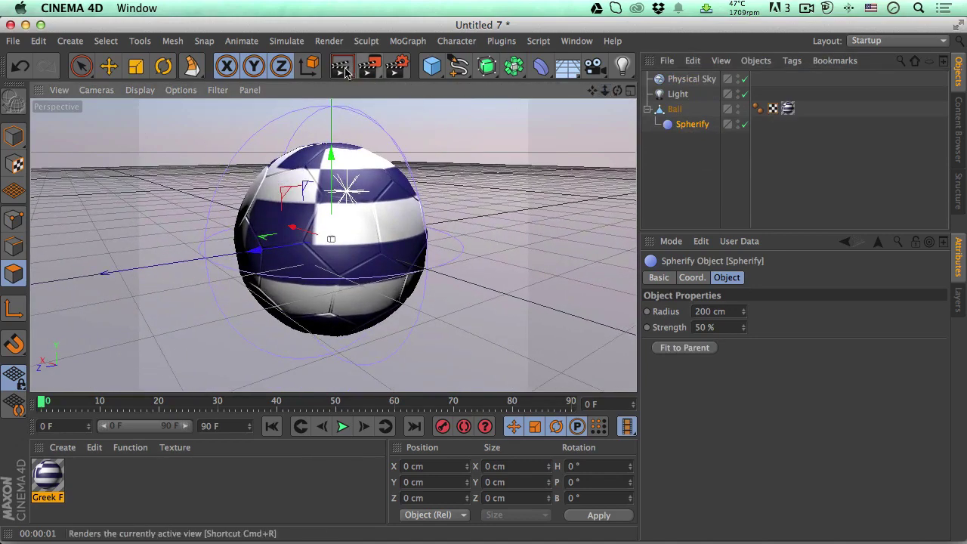
{"action": "left_click", "coordinate": [340, 68]}
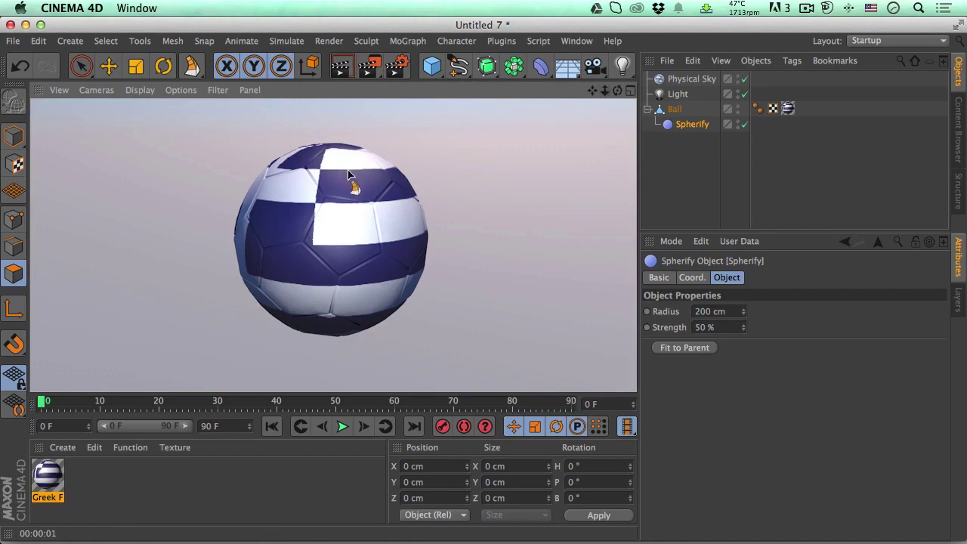
{"action": "left_click_drag", "start_coordinate": [605, 91], "coordinate": [574, 106]}
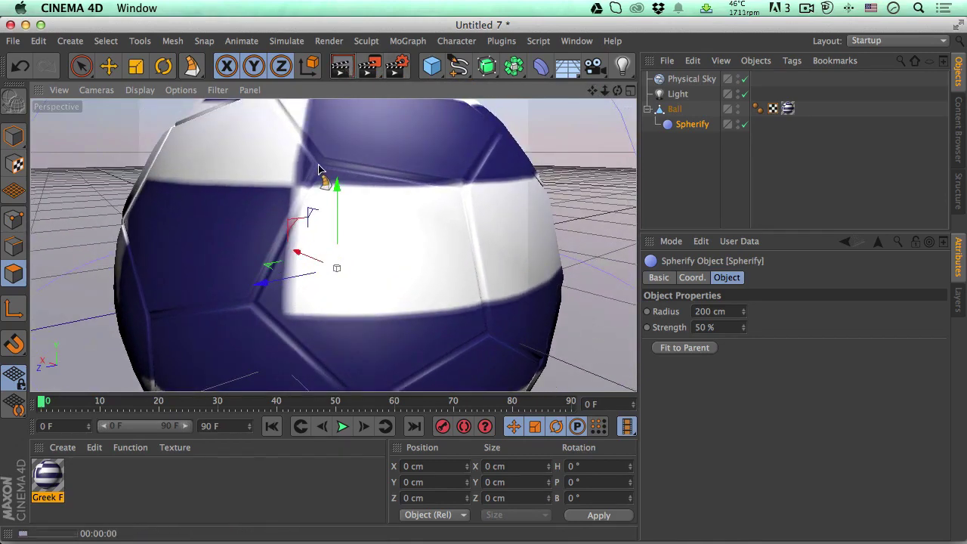
{"action": "left_click_drag", "start_coordinate": [318, 167], "coordinate": [283, 240]}
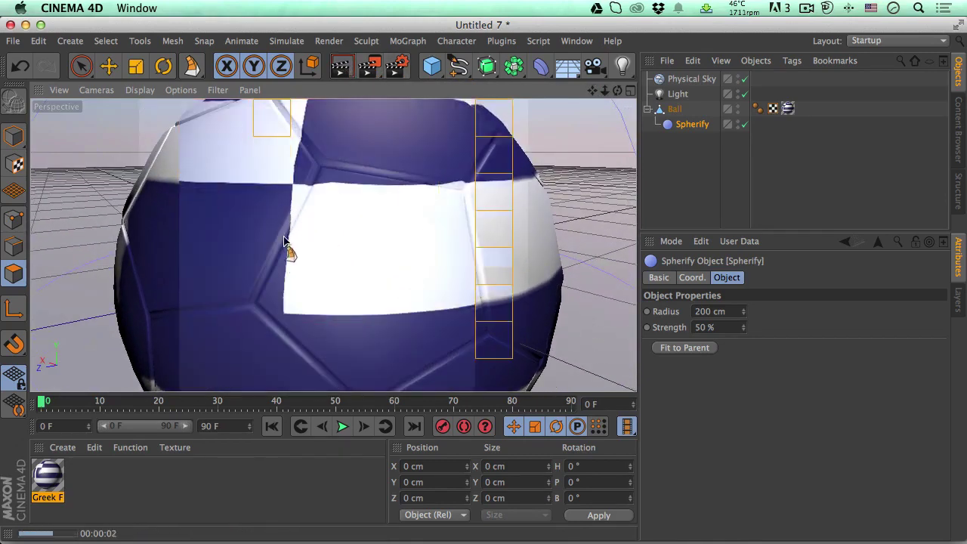
{"action": "key", "text": "ctrl+r"}
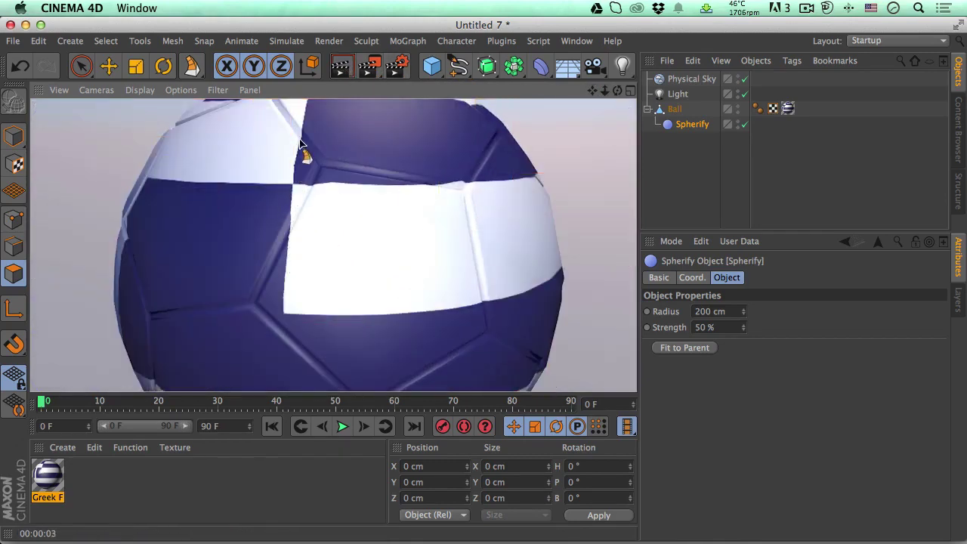
Set the render anti-aliasing to Best and render the close-up of the ball again.
{"action": "left_click", "coordinate": [398, 67]}
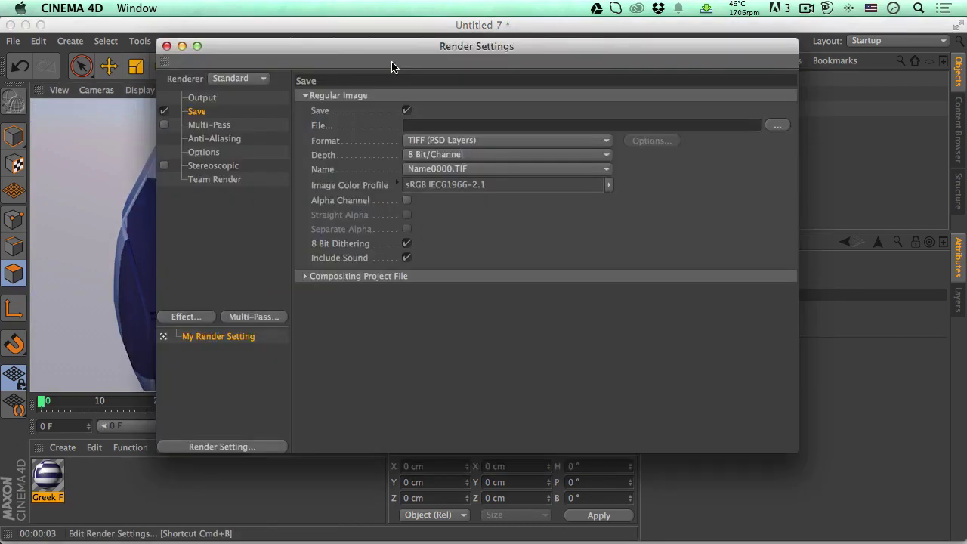
{"action": "left_click", "coordinate": [220, 139]}
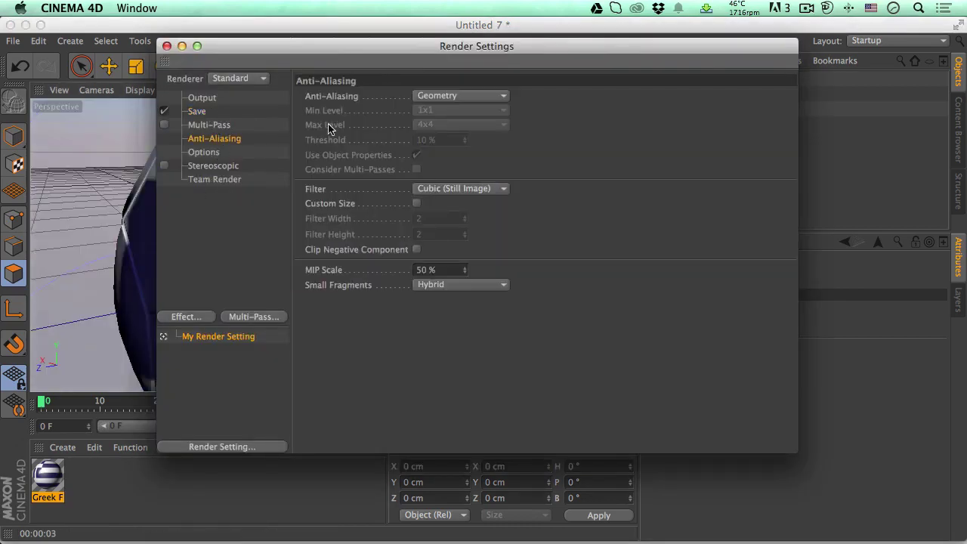
{"action": "left_click", "coordinate": [433, 96]}
{"action": "left_click", "coordinate": [433, 142]}
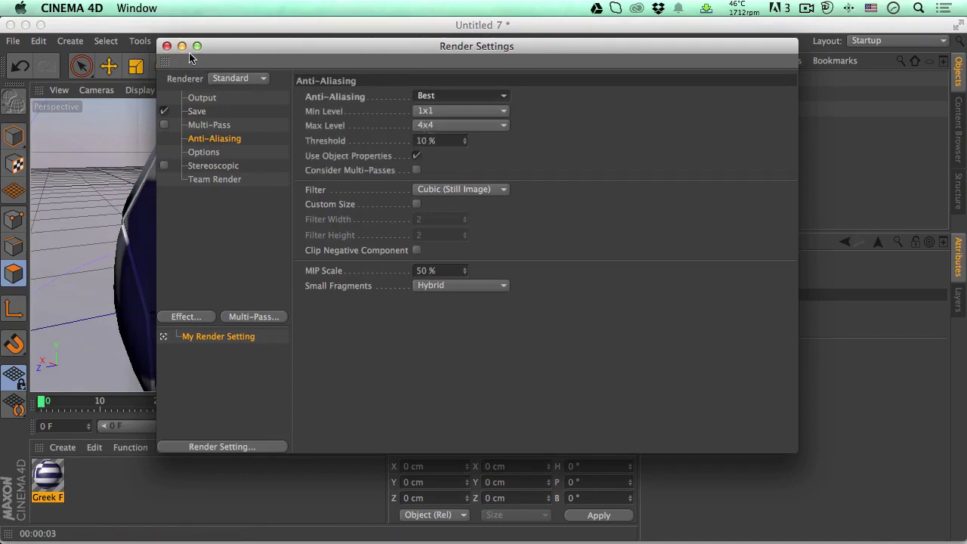
{"action": "left_click", "coordinate": [167, 46]}
{"action": "left_click", "coordinate": [342, 67]}
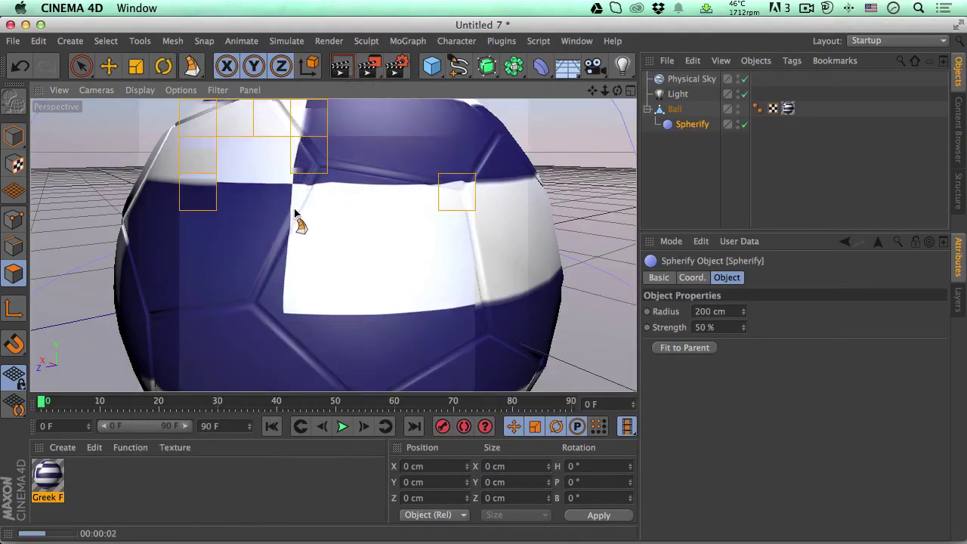
Add a Floor object, lower it beneath the ball and render the active view.
{"action": "left_click_drag", "start_coordinate": [605, 90], "coordinate": [635, 125]}
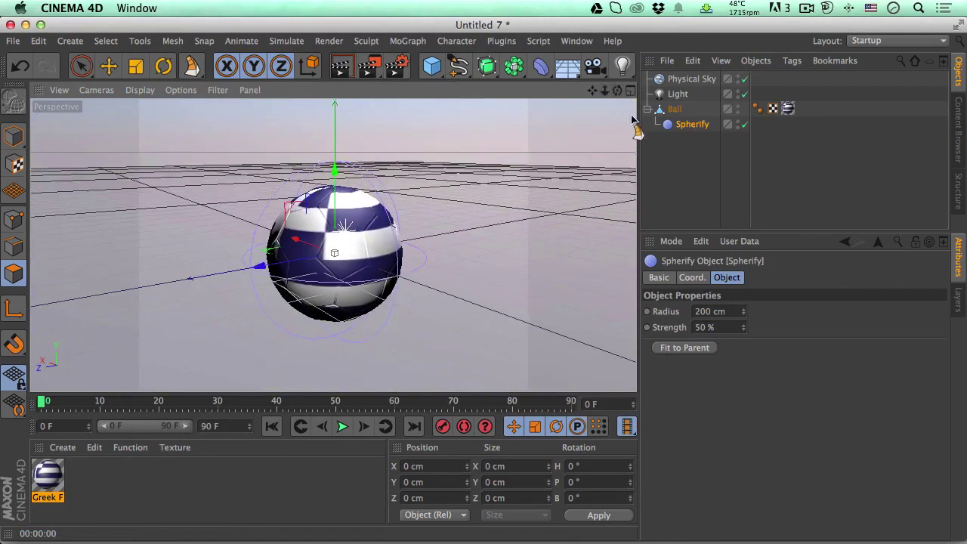
{"action": "left_click_drag", "start_coordinate": [567, 65], "coordinate": [596, 89]}
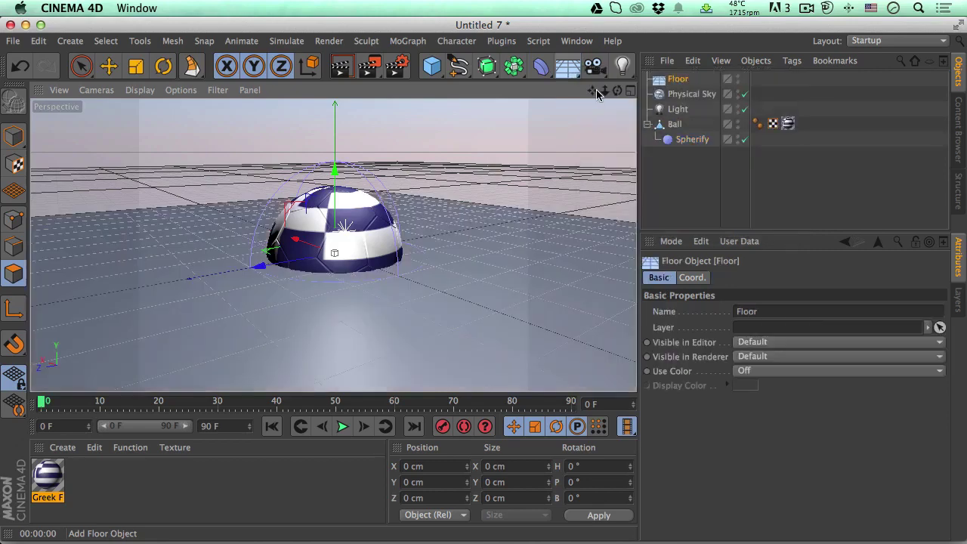
{"action": "left_click_drag", "start_coordinate": [335, 168], "coordinate": [350, 277]}
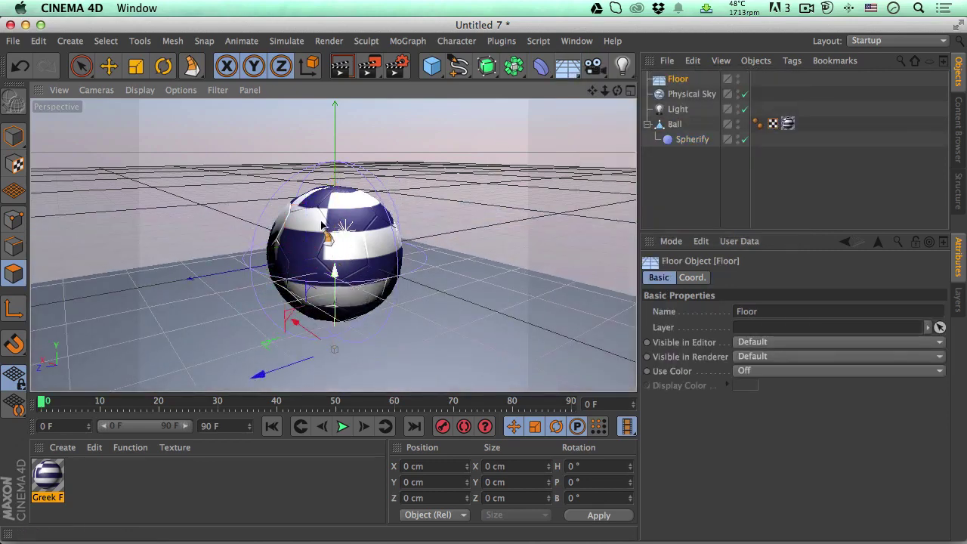
{"action": "left_click", "coordinate": [341, 70]}
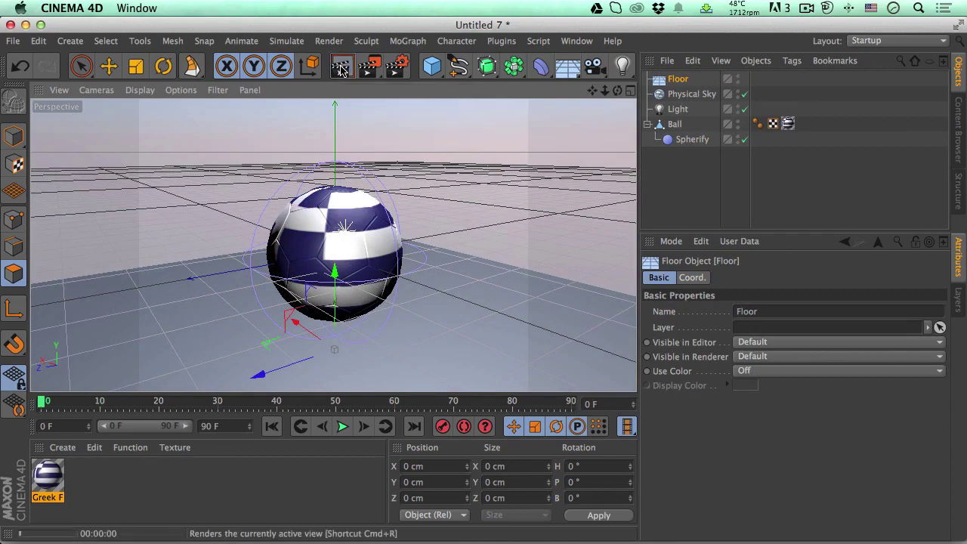